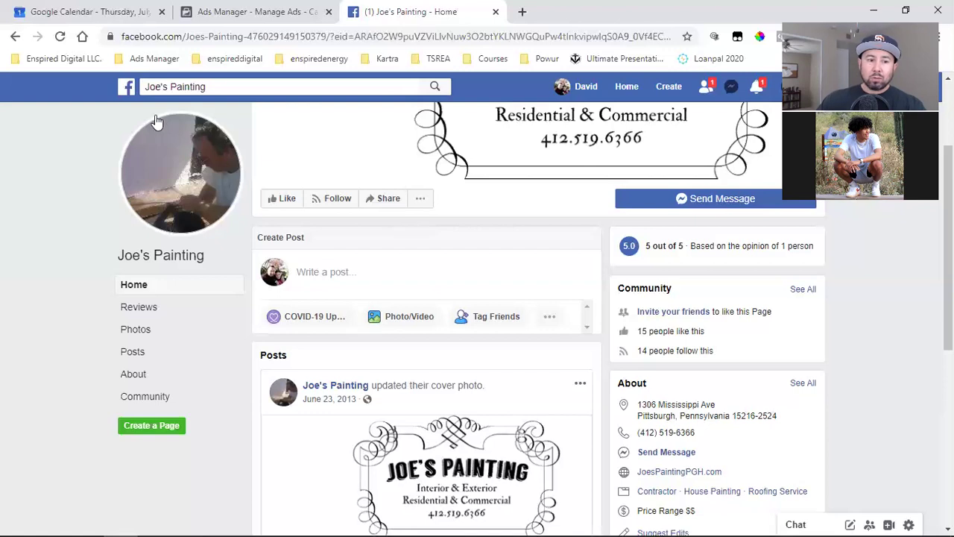
- Open the Candy ad in Ads Manager from the Enspired Digital LLC bookmarks
click(67, 59)
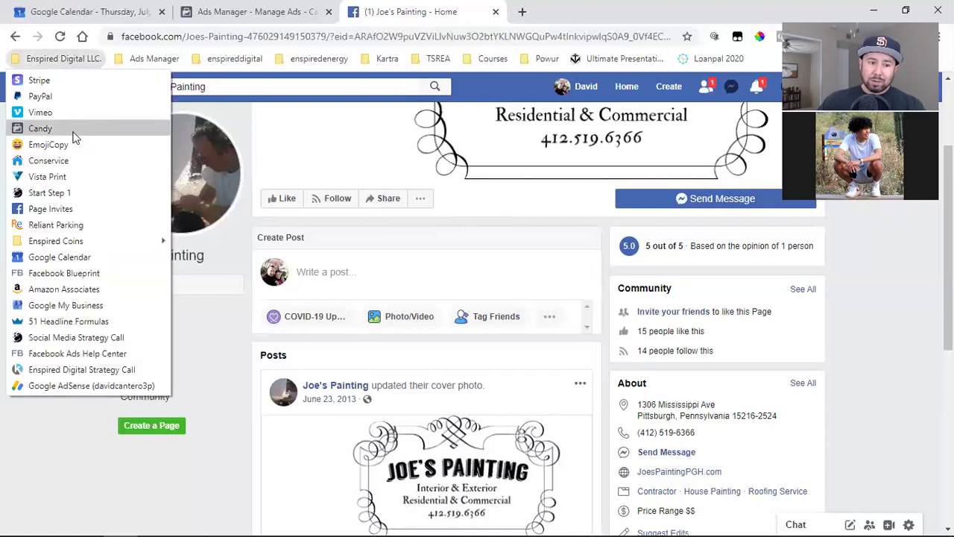
click(39, 130)
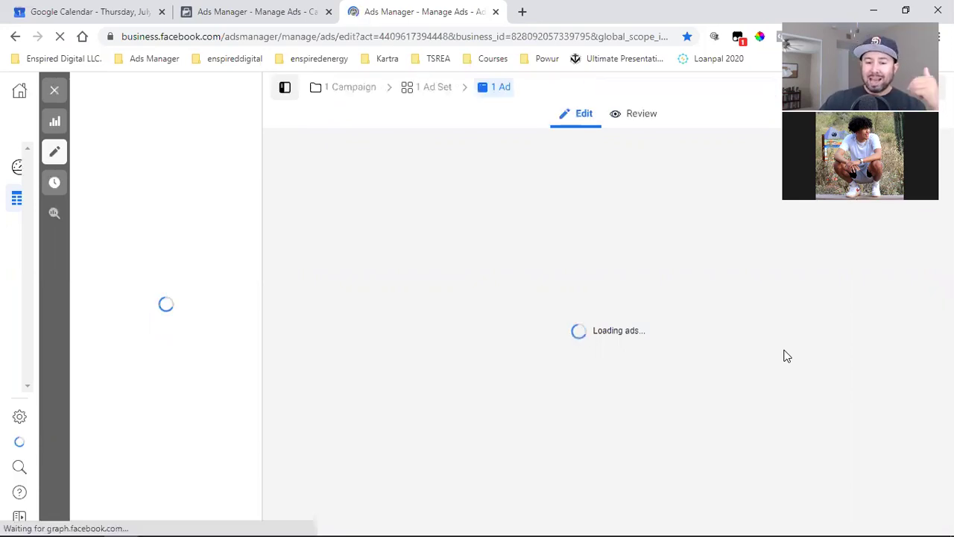
click(525, 11)
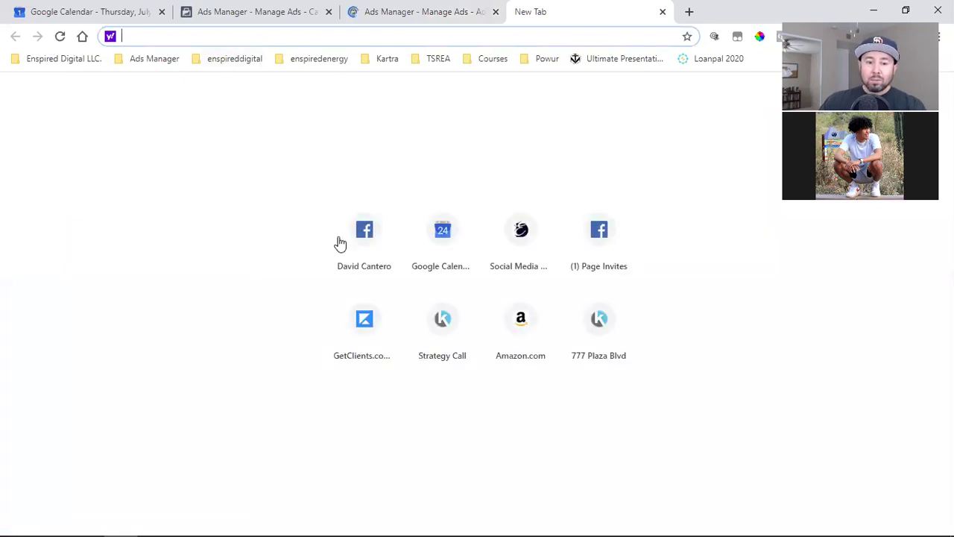
click(346, 249)
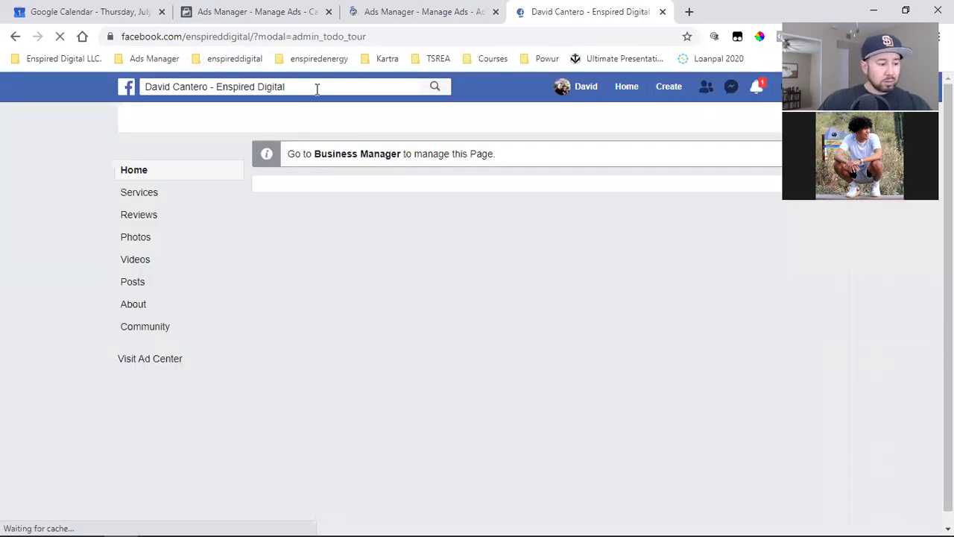
click(317, 89)
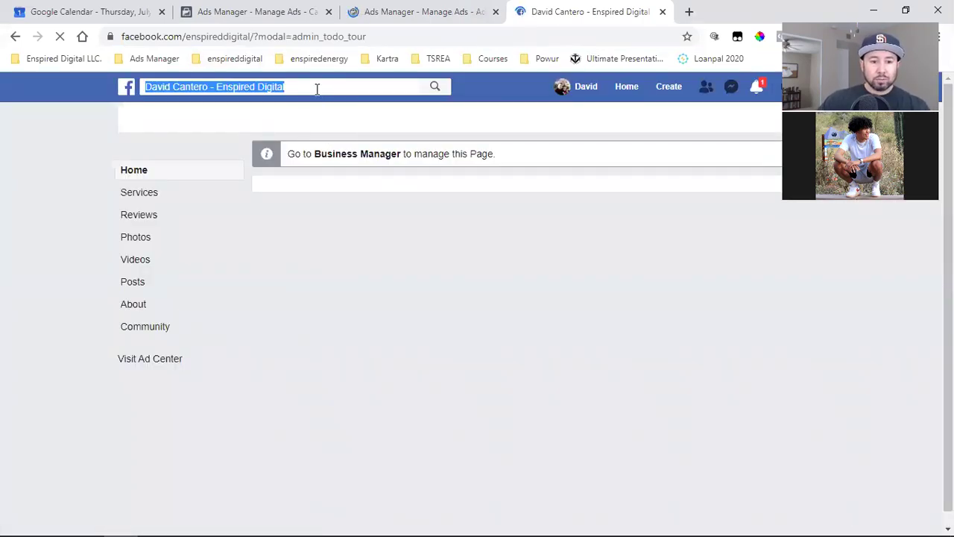
text(cand)
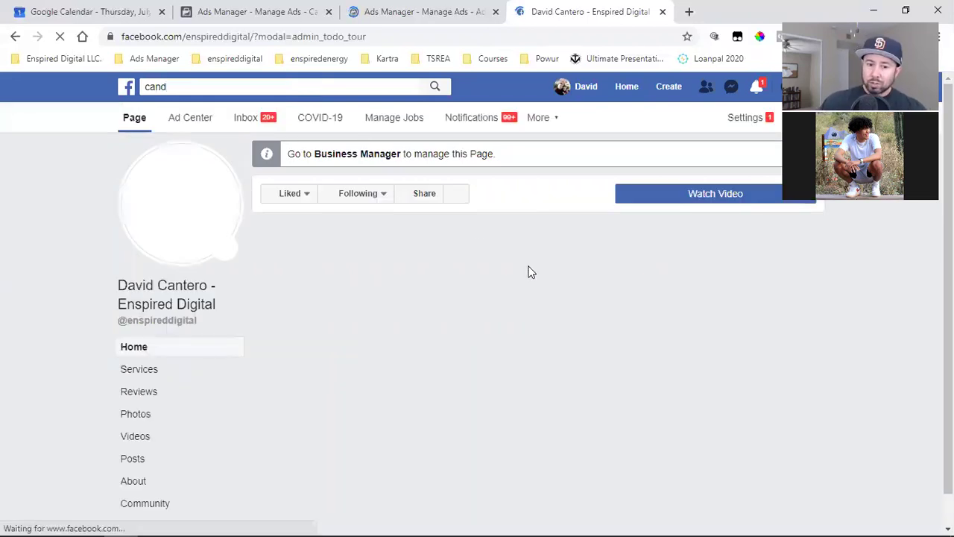
- Preview the Hege Properties page-likes ad in the Facebook Desktop News Feed and locate the ad in the feed
click(394, 9)
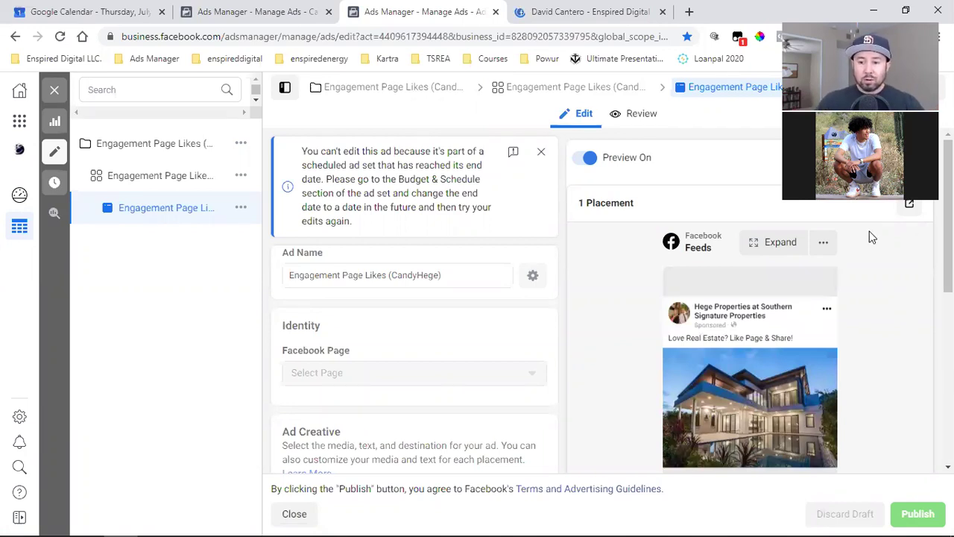
click(909, 215)
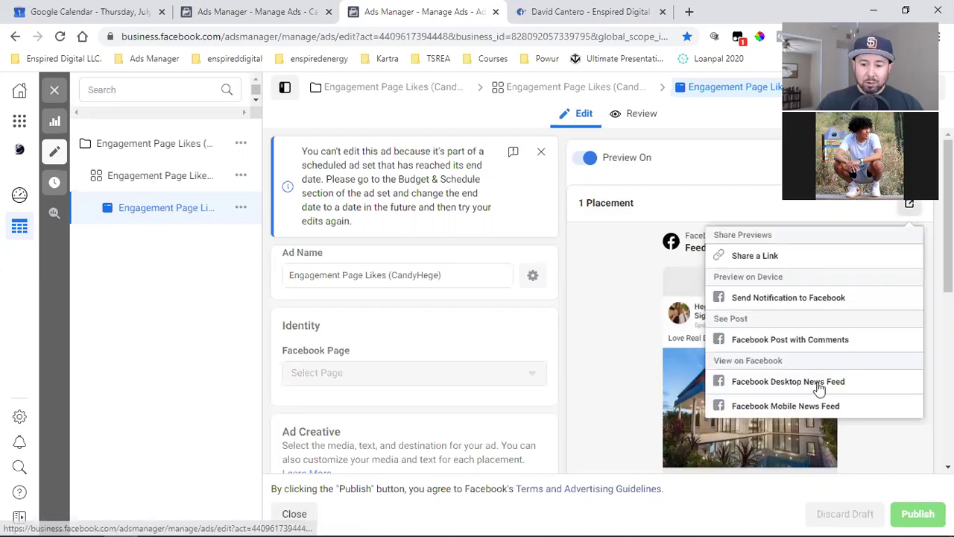
click(809, 393)
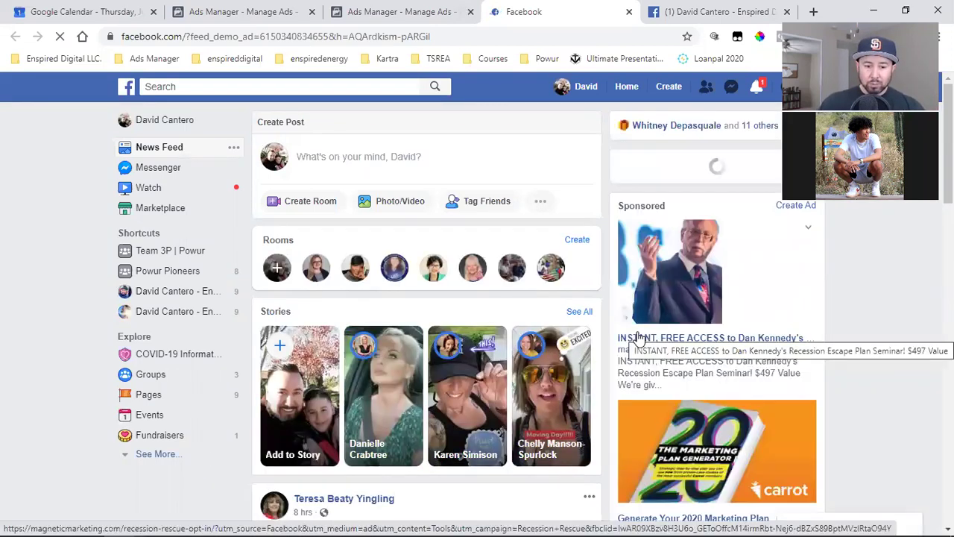
scroll(637, 339, down, 4)
scroll(638, 339, down, 6)
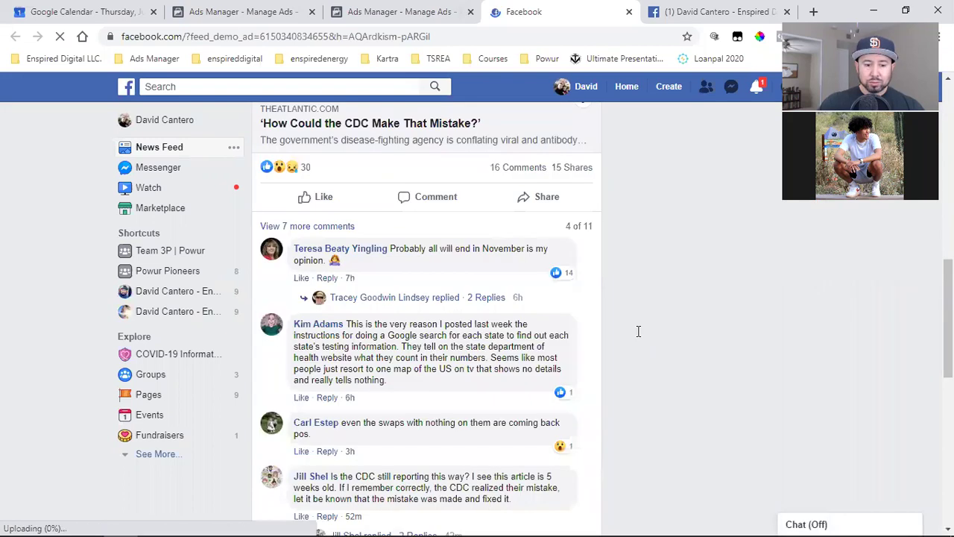
scroll(638, 339, down, 4)
scroll(638, 339, down, 2)
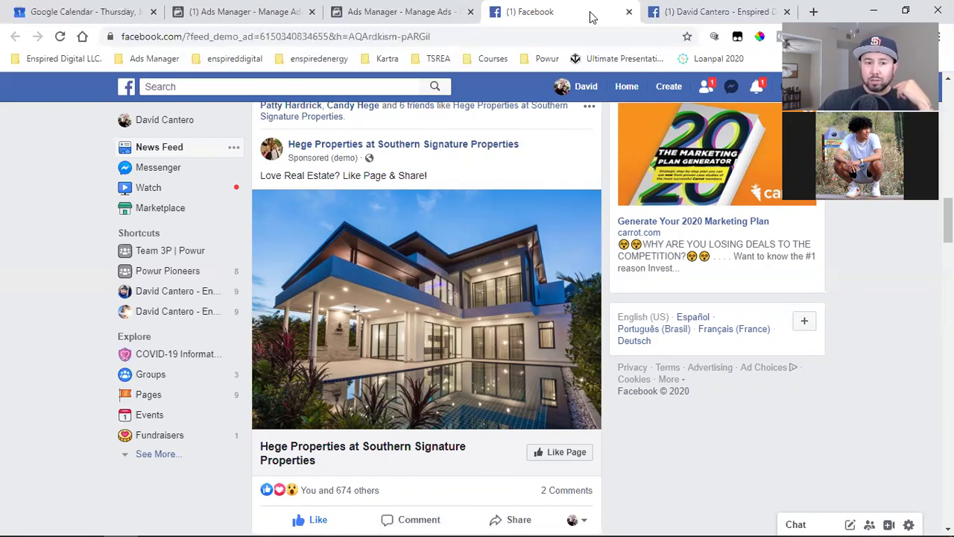
- Search Facebook for "painters" and limit the results to people
key(ctrl+Tab)
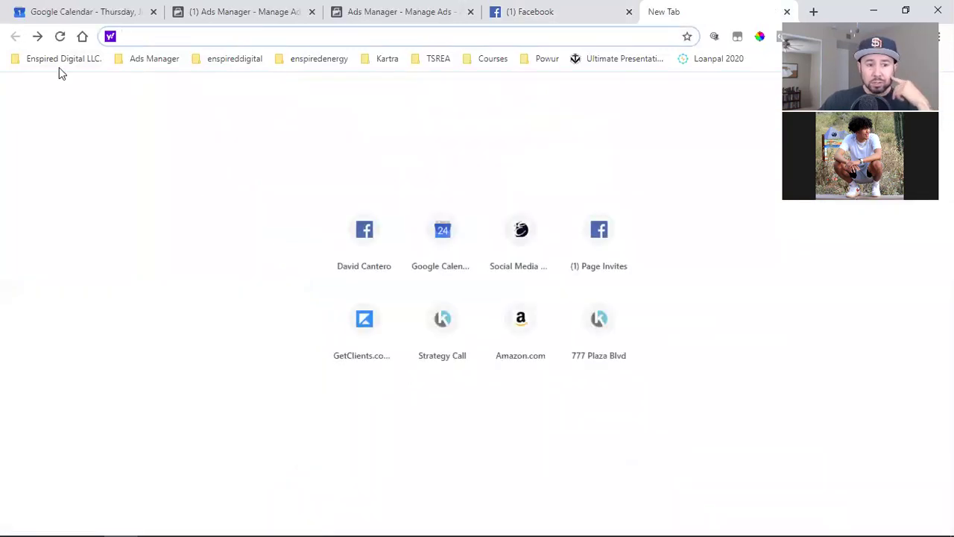
click(517, 9)
click(254, 86)
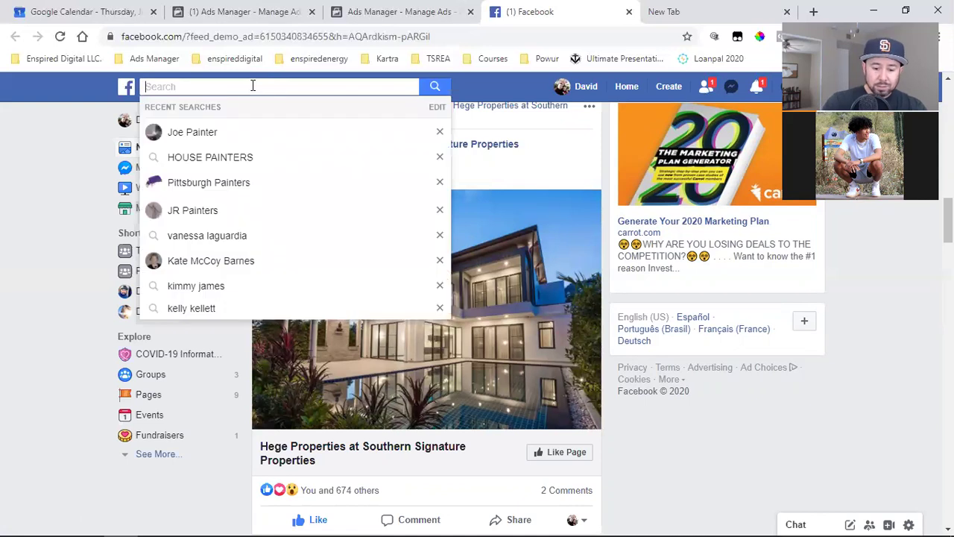
text(painters)
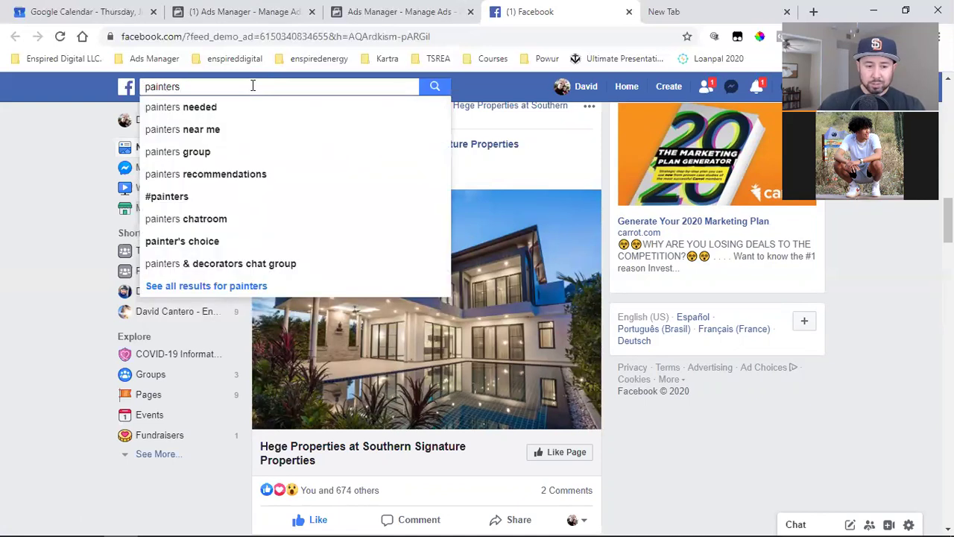
key(Return)
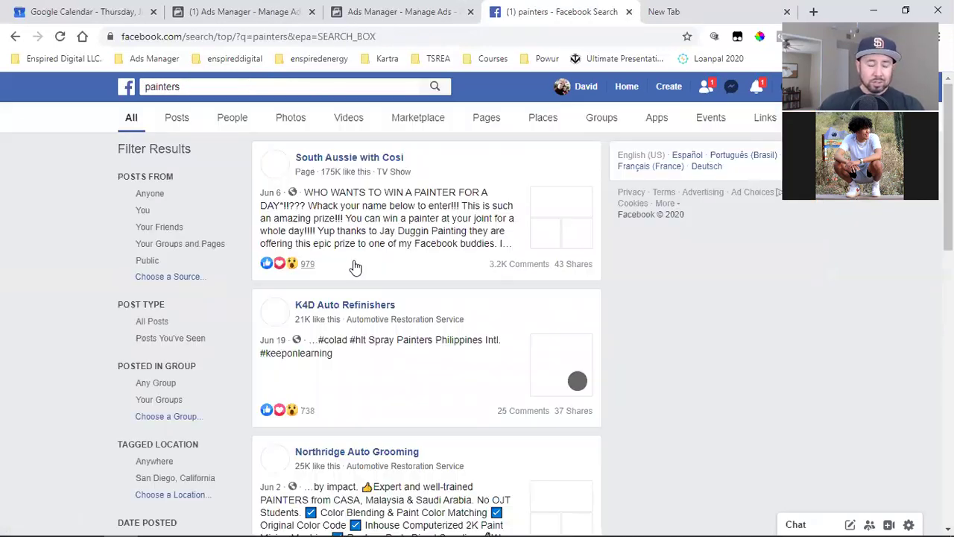
click(235, 125)
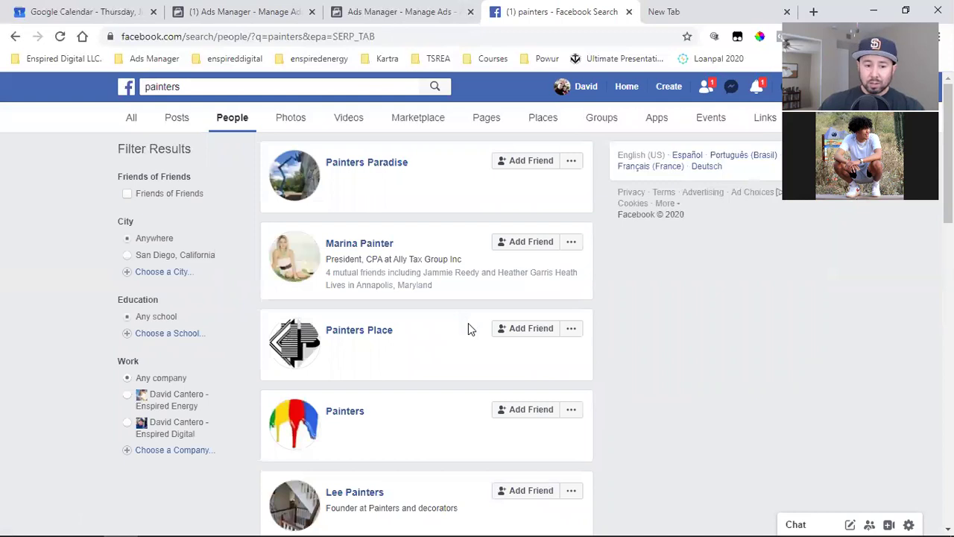
- View the profile of the Annapolis tax-firm president from the people results, then return to the search results
click(348, 246)
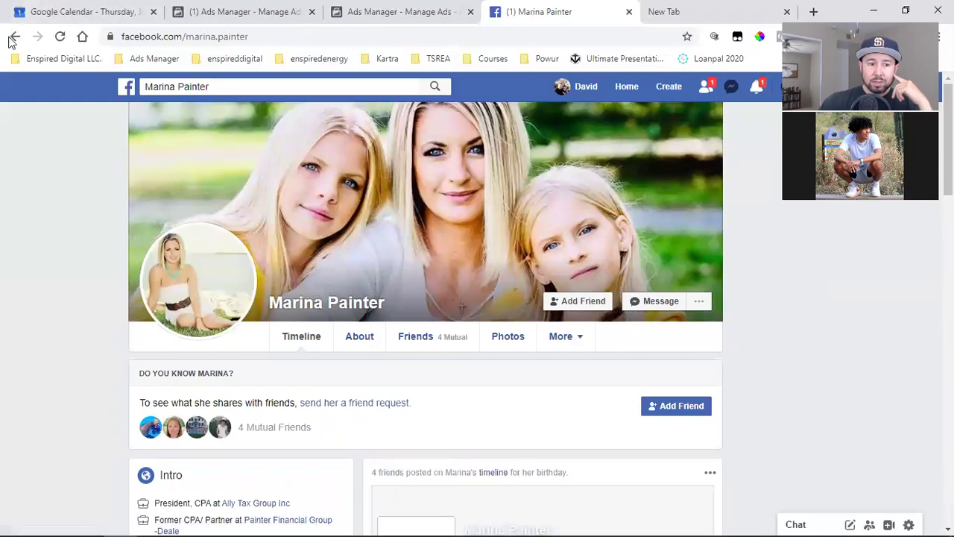
click(15, 36)
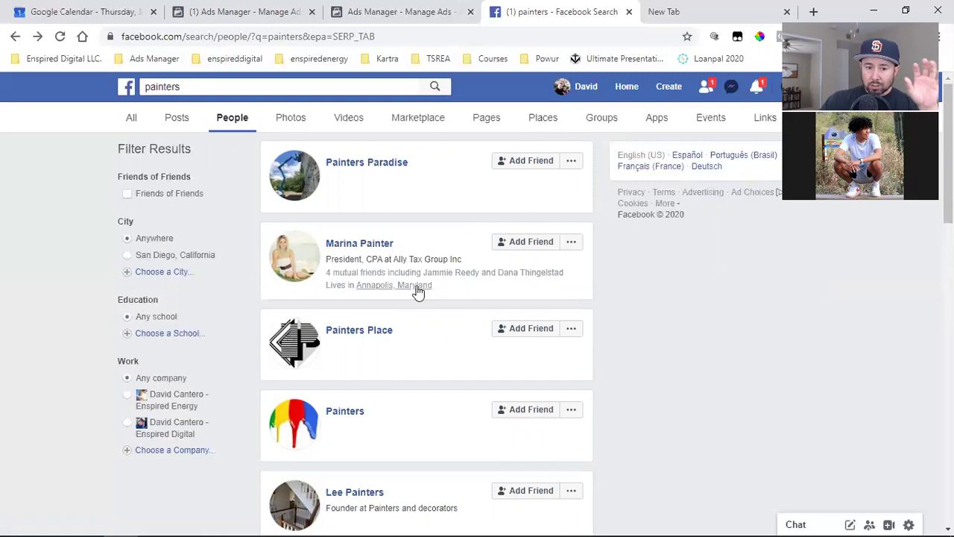
mouse_move(417, 292)
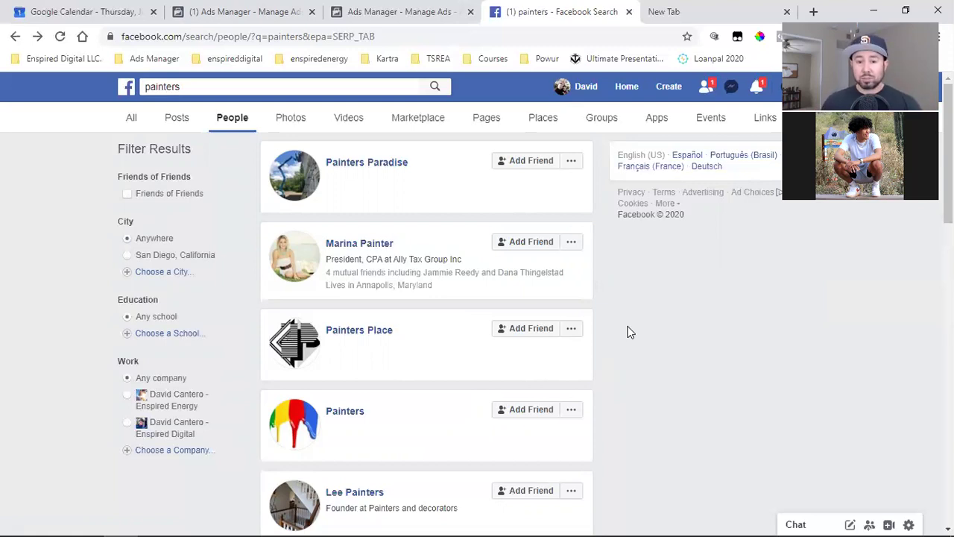
- Go from the own profile to the Enspired Digital business page and open its reviews
click(568, 93)
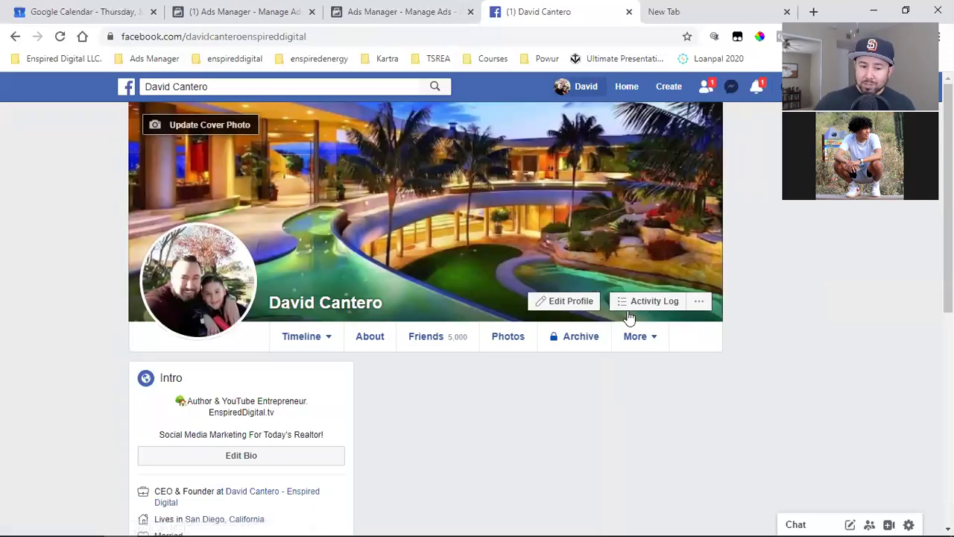
scroll(412, 361, down, 2)
click(270, 356)
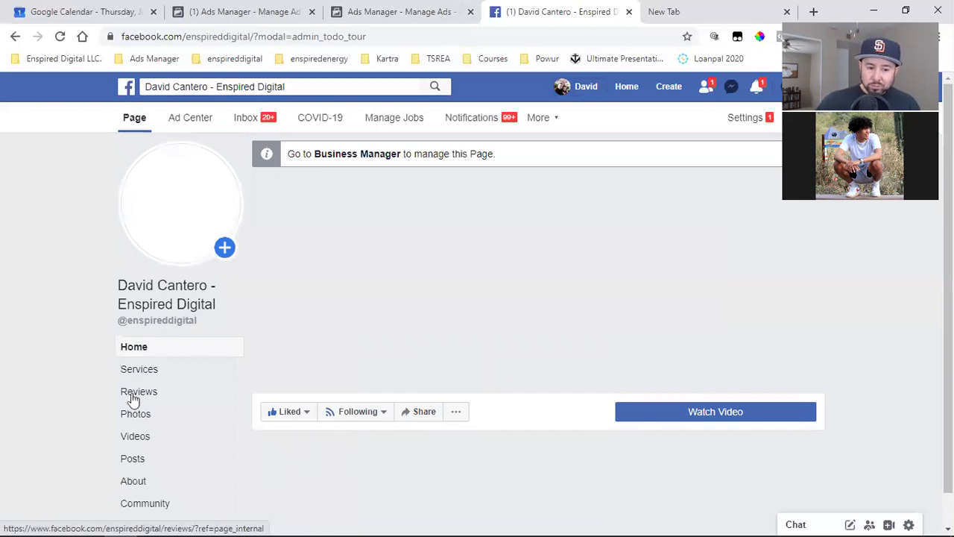
click(132, 395)
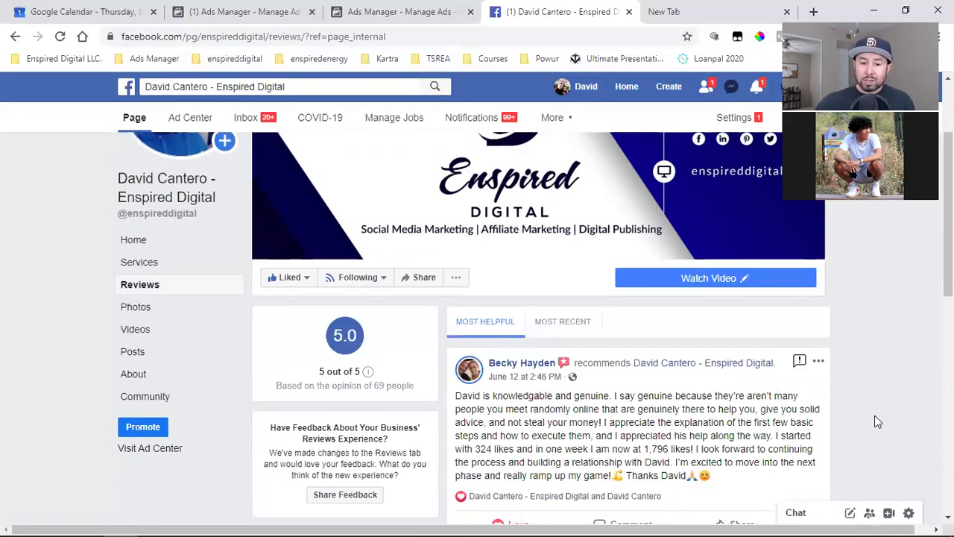
- Examine the overall rating and the customer recommendations on the Enspired Digital page
scroll(877, 421, down, 1)
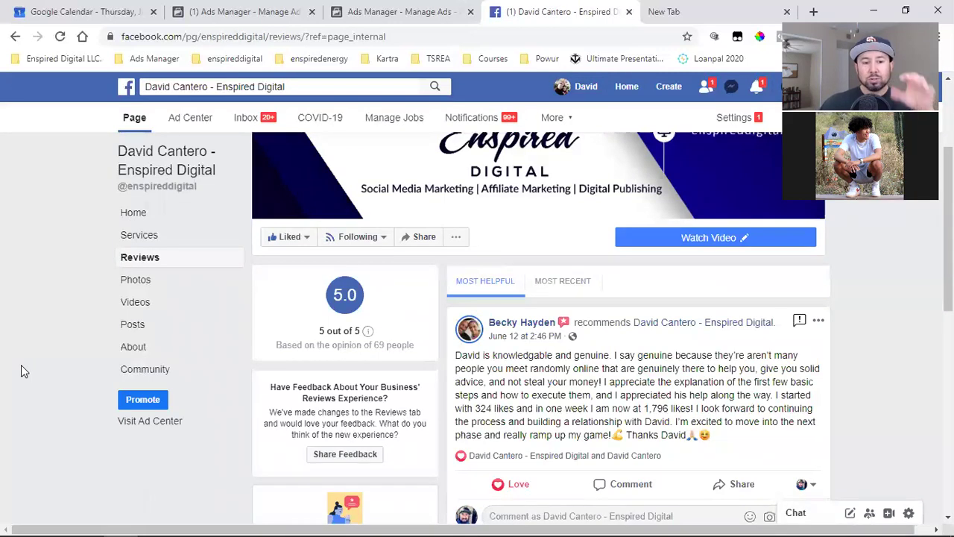
double_click(380, 344)
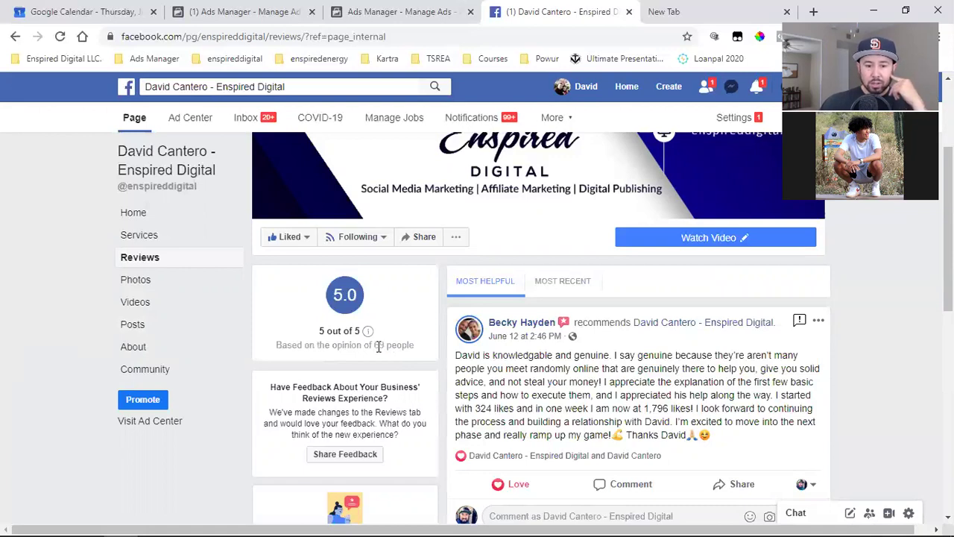
click(635, 379)
scroll(635, 379, down, 2)
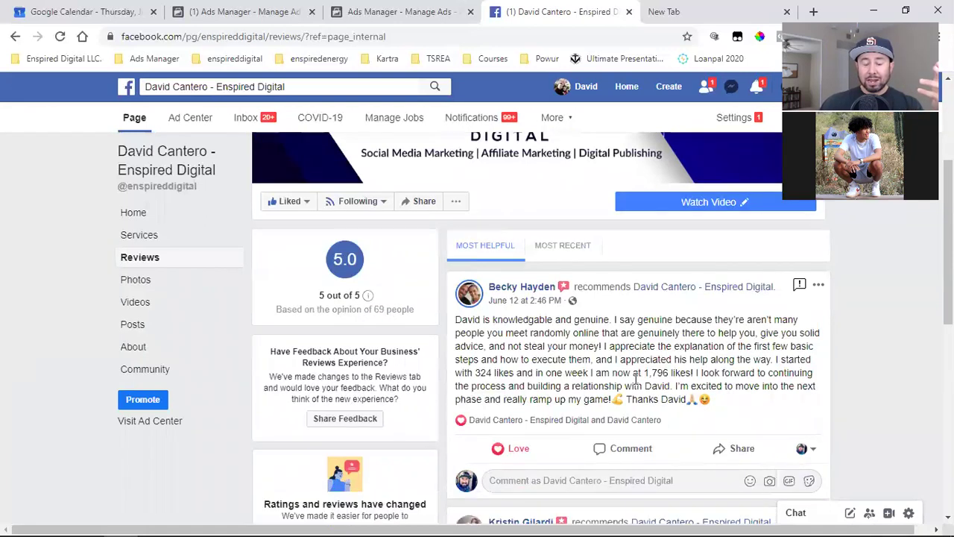
scroll(635, 378, down, 2)
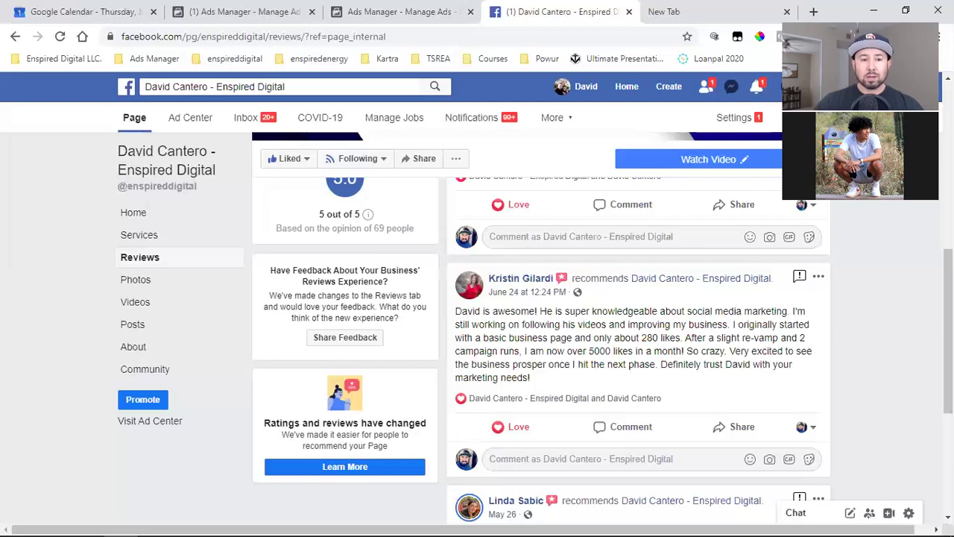
click(243, 87)
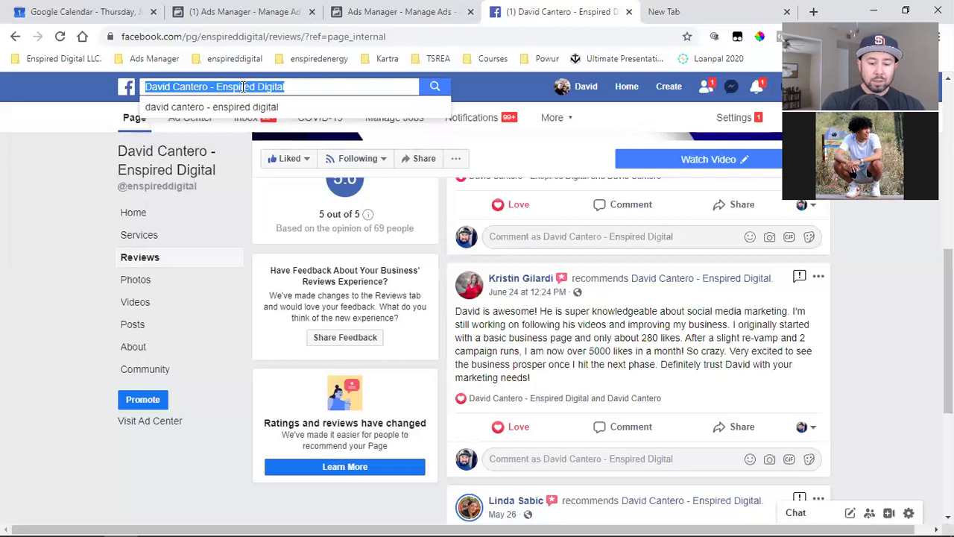
text(painters)
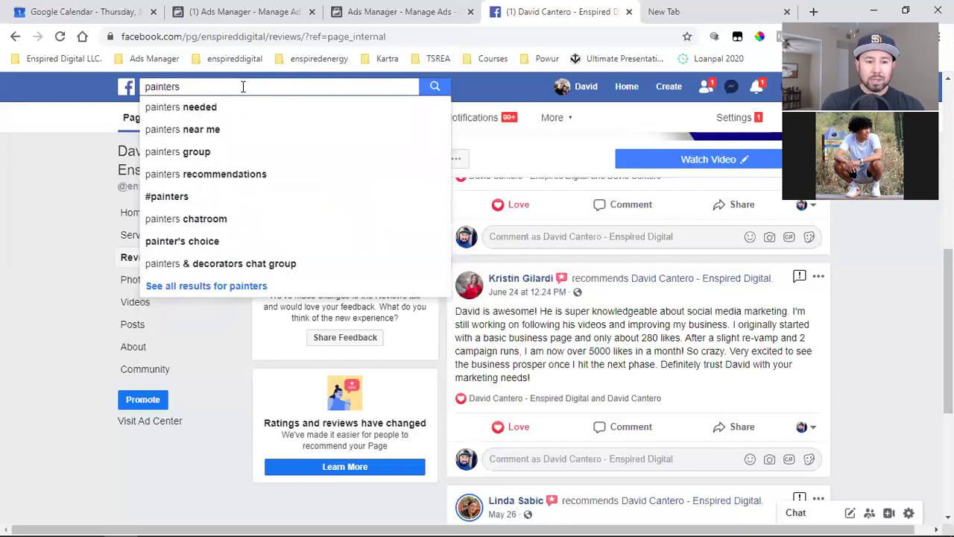
key(BackSpace)
key(BackSpace)
key(BackSpace)
key(BackSpace)
key(BackSpace)
key(BackSpace)
key(BackSpace)
key(BackSpace)
- Search Facebook for "house painters" and limit the results to people
text(house)
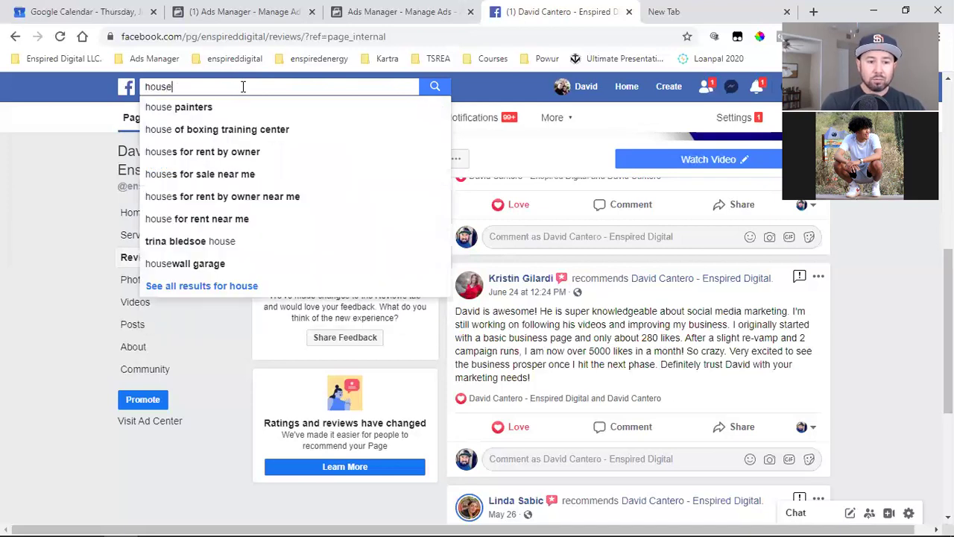
click(218, 110)
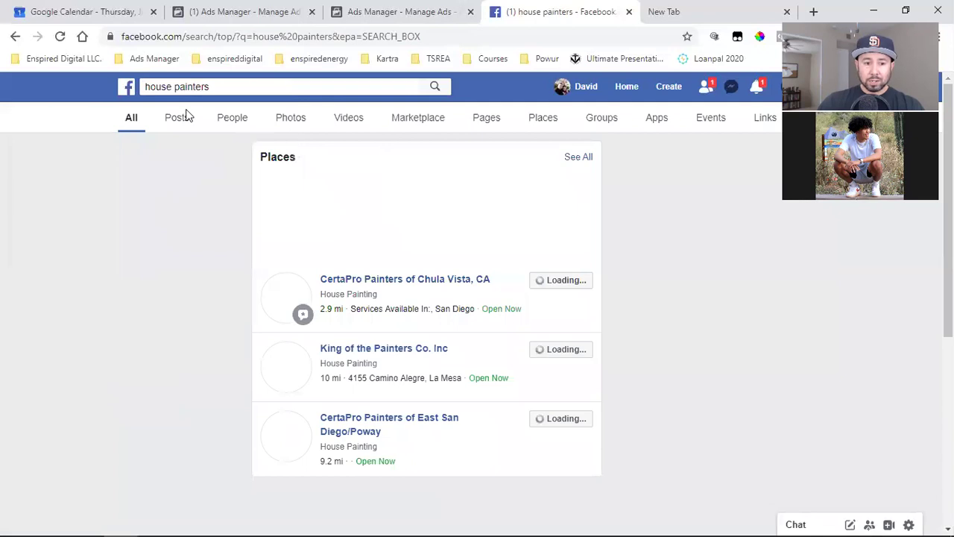
click(233, 119)
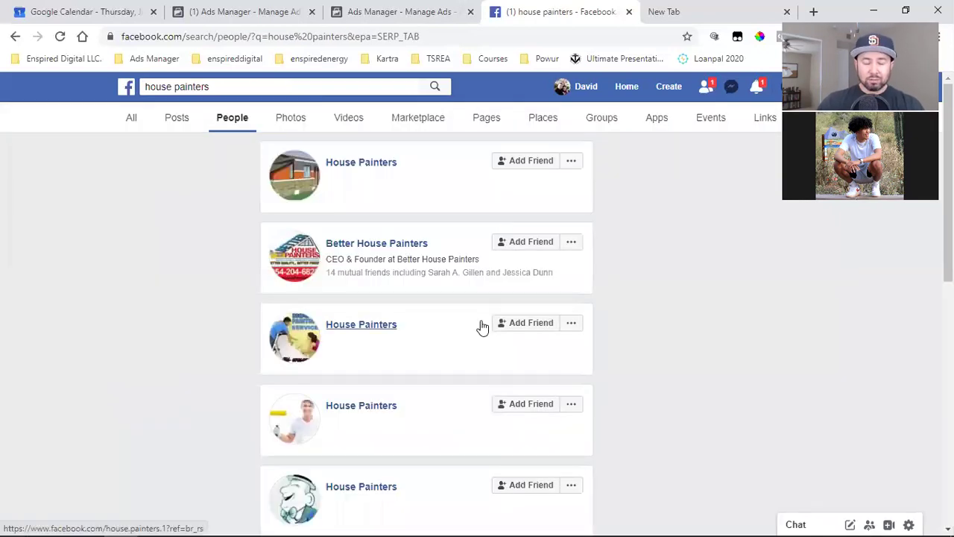
- View the profile of the House Painters account listed as sub gerente at Sinteplast, then return to the people results
scroll(481, 325, down, 2)
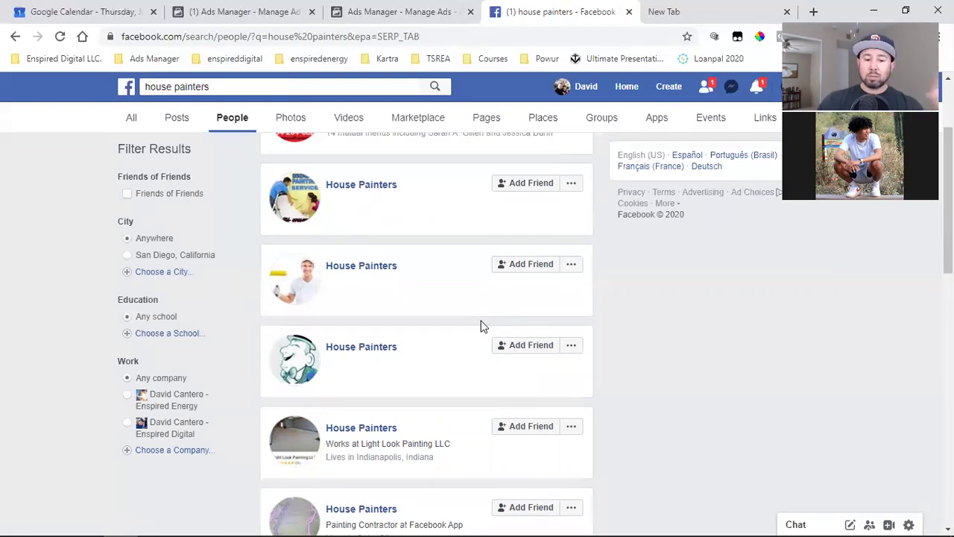
scroll(481, 326, down, 4)
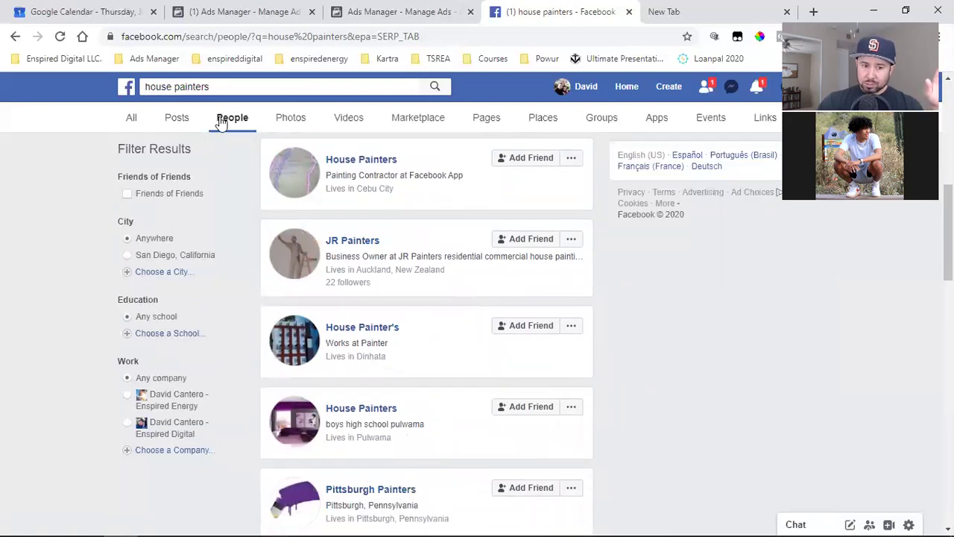
scroll(438, 242, down, 5)
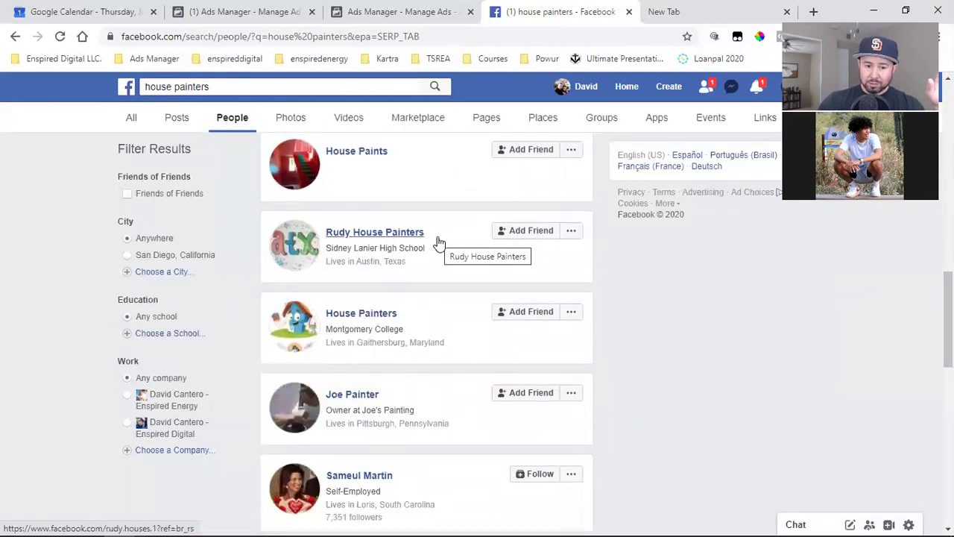
scroll(438, 242, down, 2)
scroll(438, 242, down, 4)
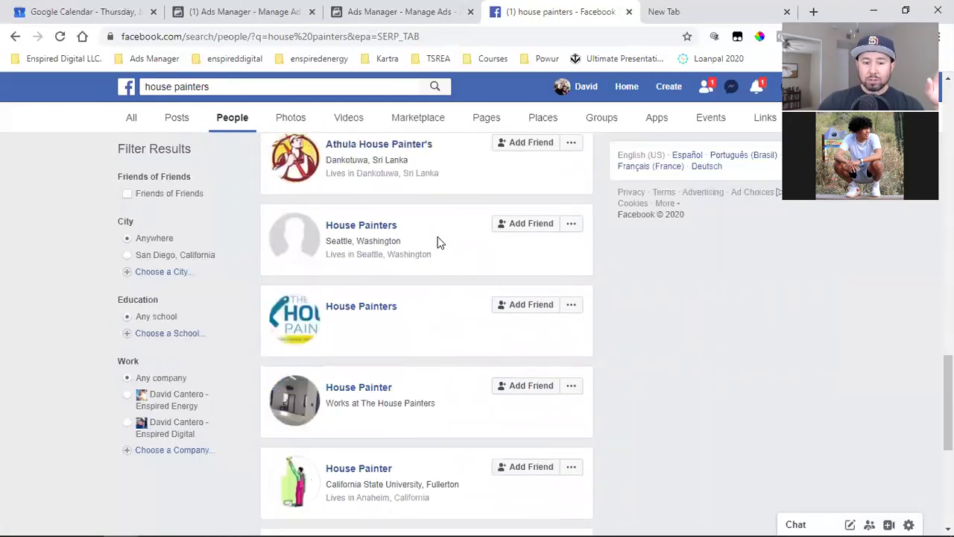
scroll(481, 274, down, 2)
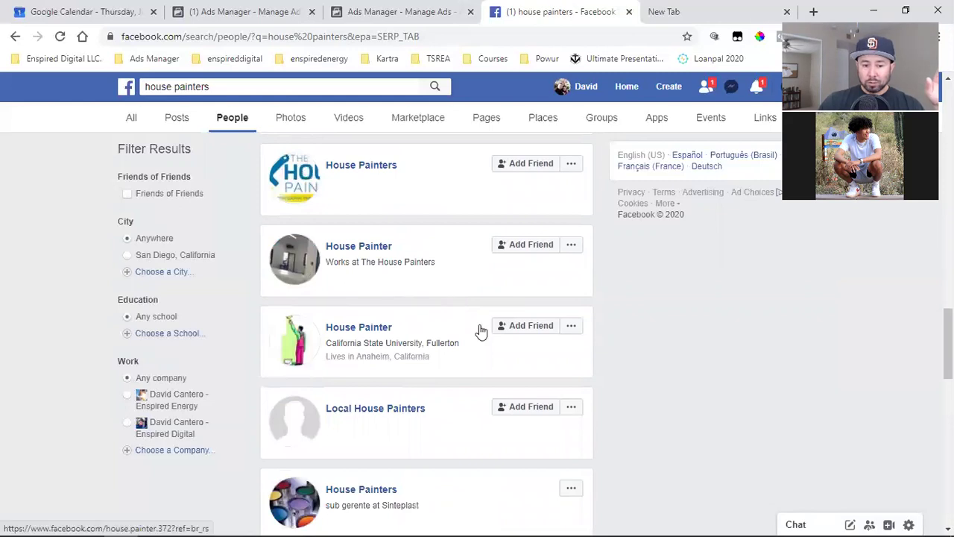
scroll(479, 330, down, 2)
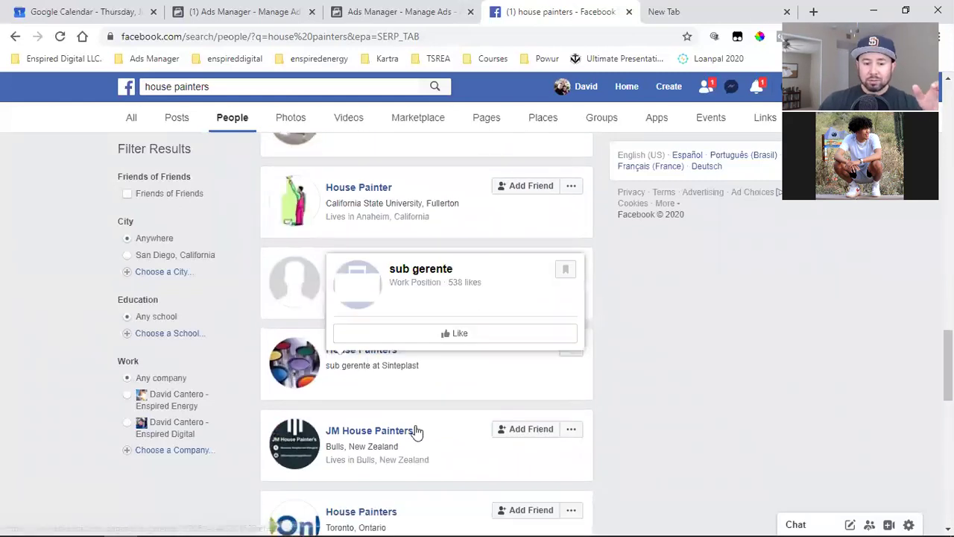
click(358, 350)
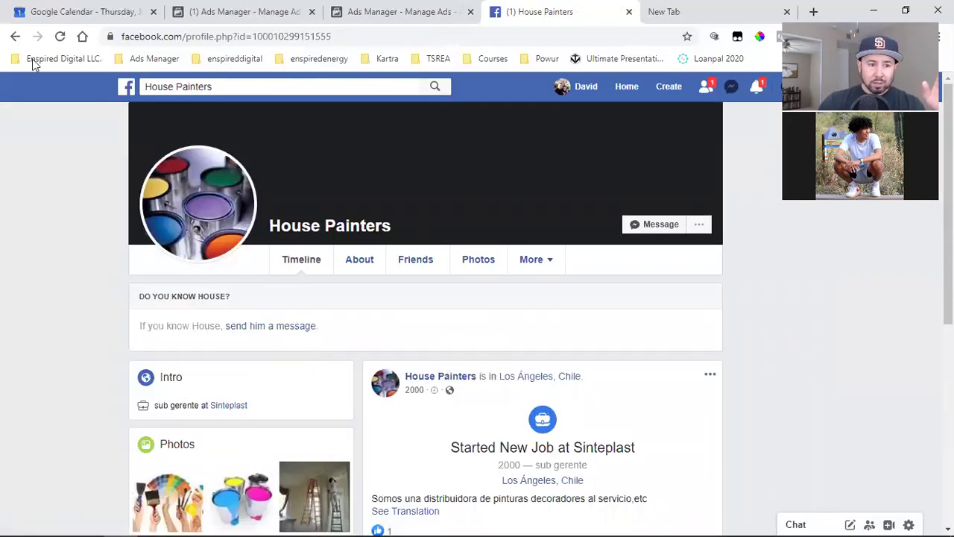
scroll(344, 243, down, 1)
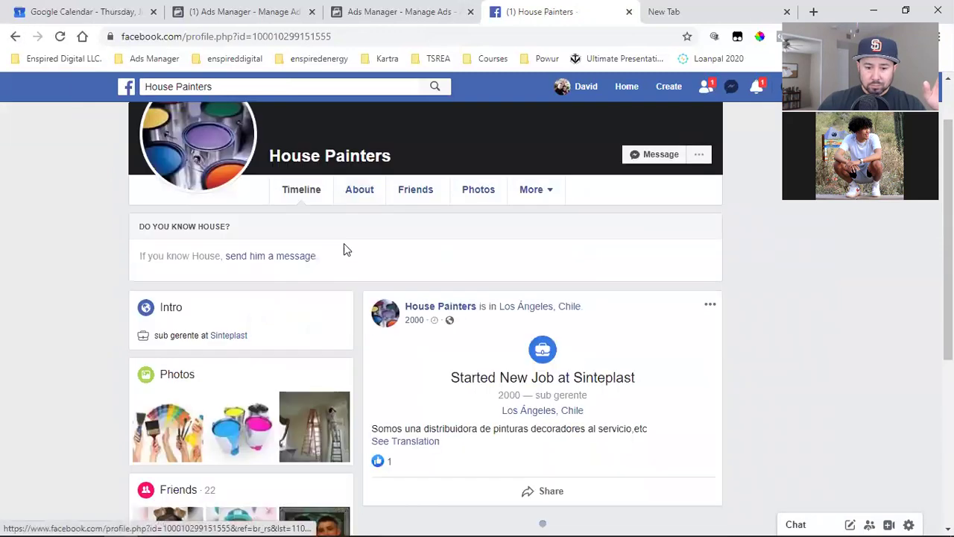
click(13, 37)
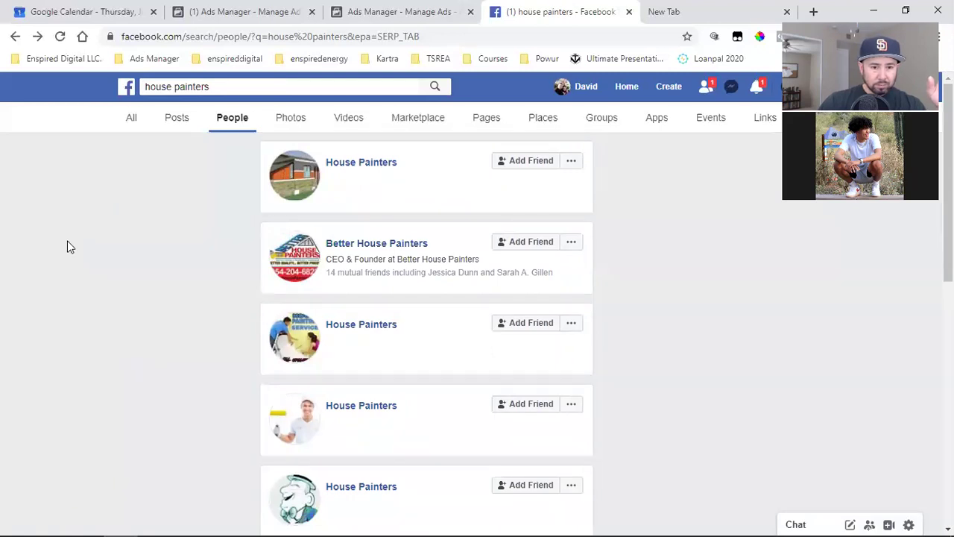
- Close the browser tab with the page-likes ad editor and the empty new tab
click(474, 15)
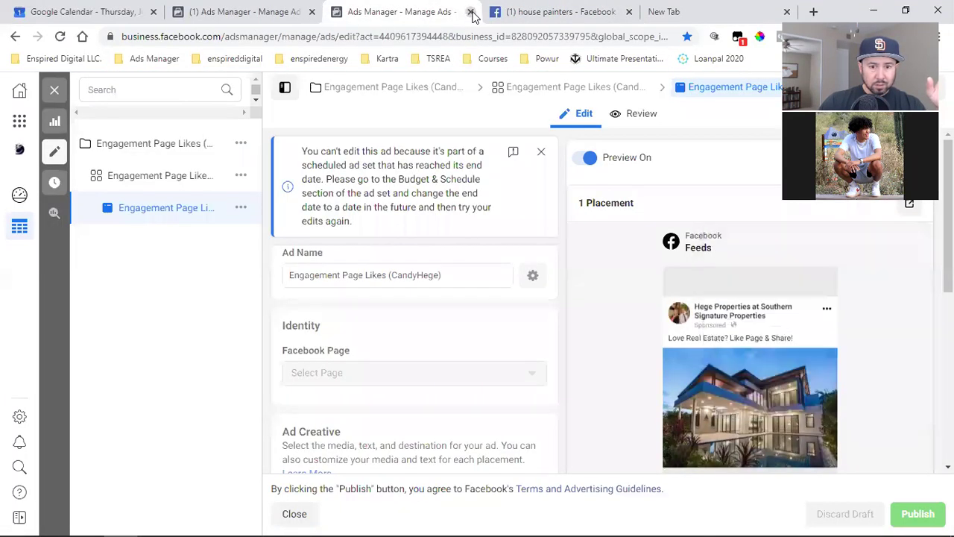
click(471, 12)
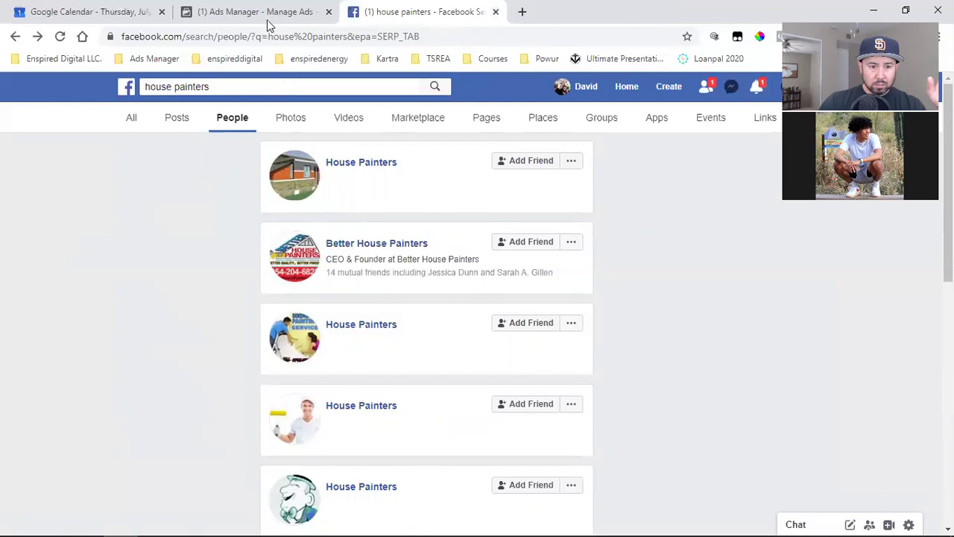
- Filter the house painters people results by the city Phoenix, Arizona
scroll(171, 194, down, 10)
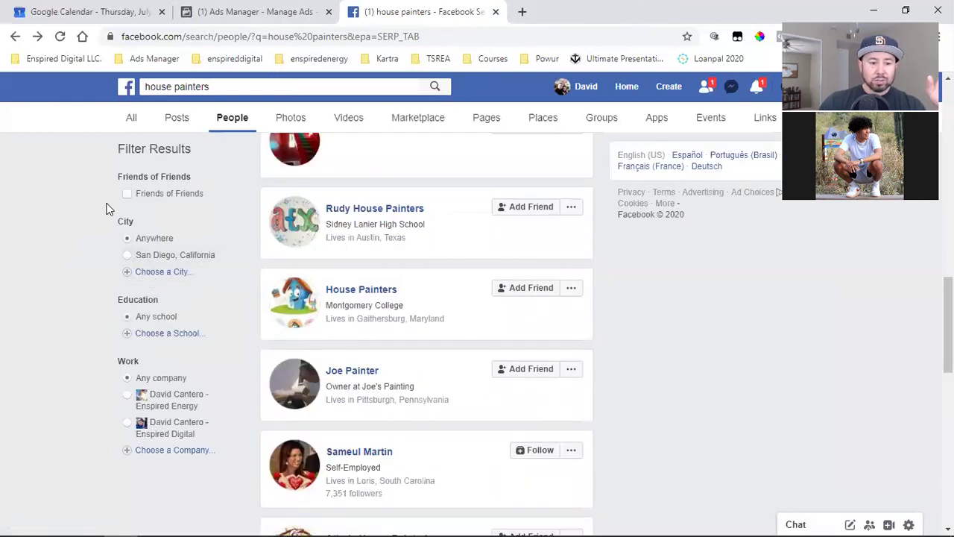
click(152, 274)
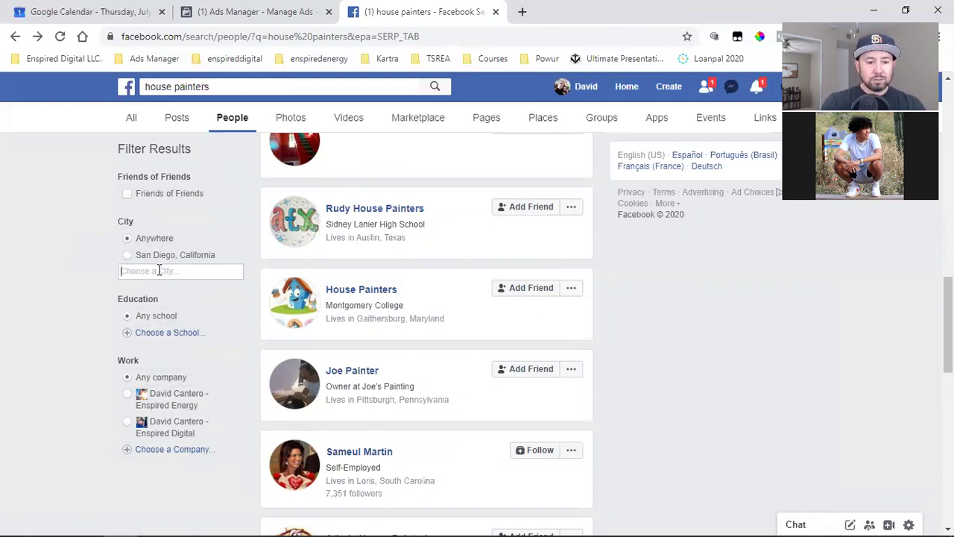
text(arizona)
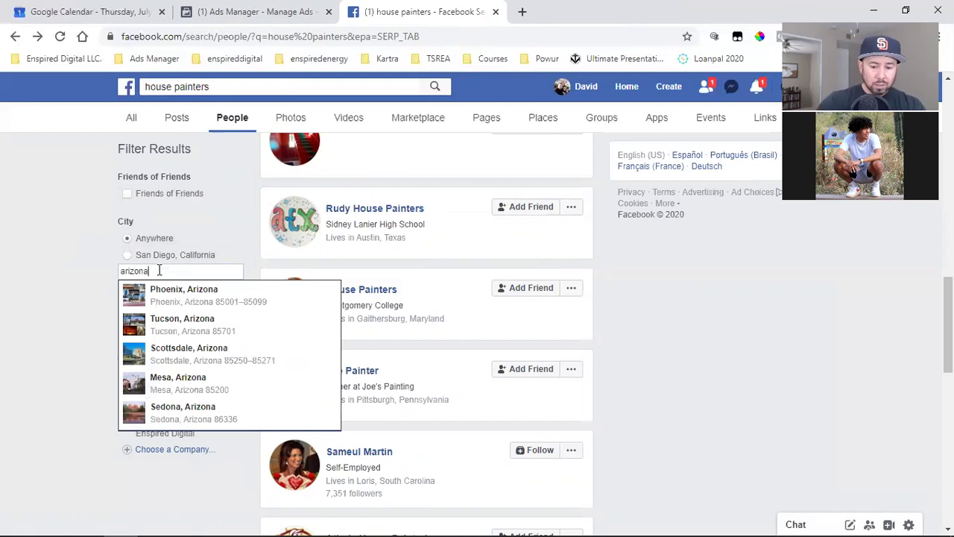
scroll(221, 381, down, 2)
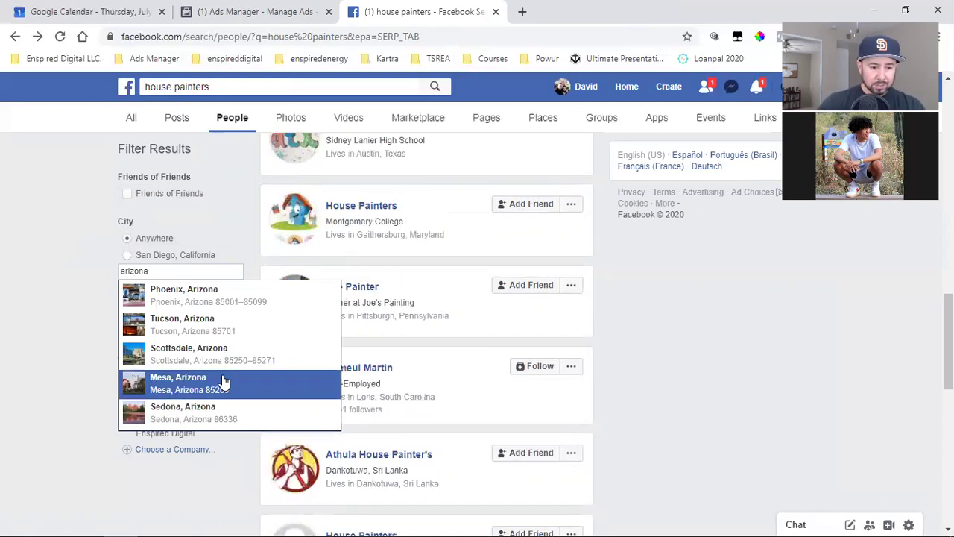
click(128, 384)
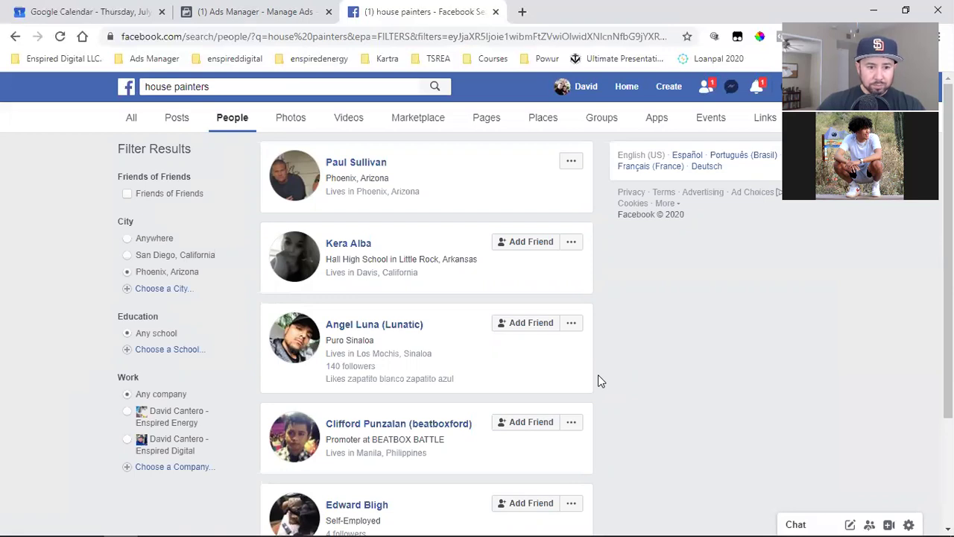
- View the profile of the house painter and wall-paper hanger from Phoenix and its intro details, then return to the results
scroll(598, 375, down, 1)
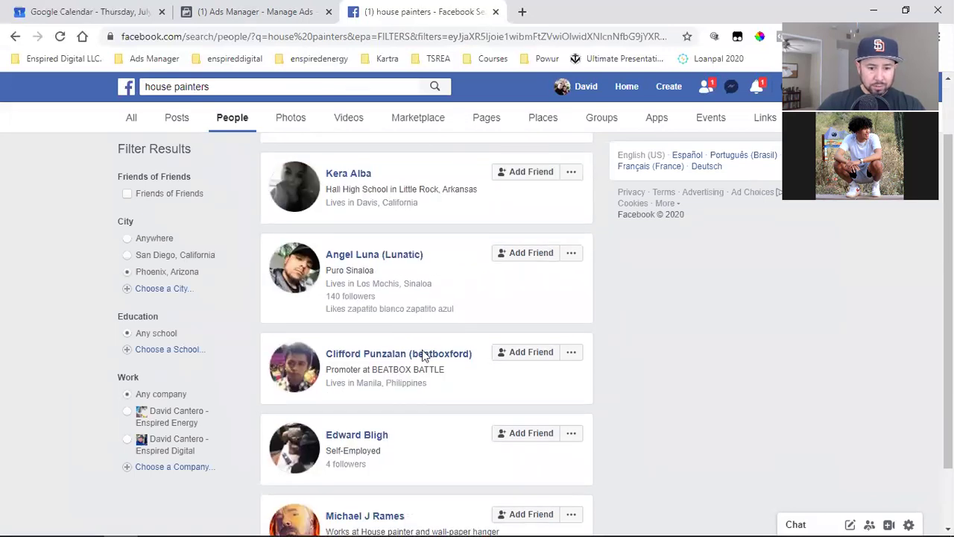
scroll(412, 422, down, 1)
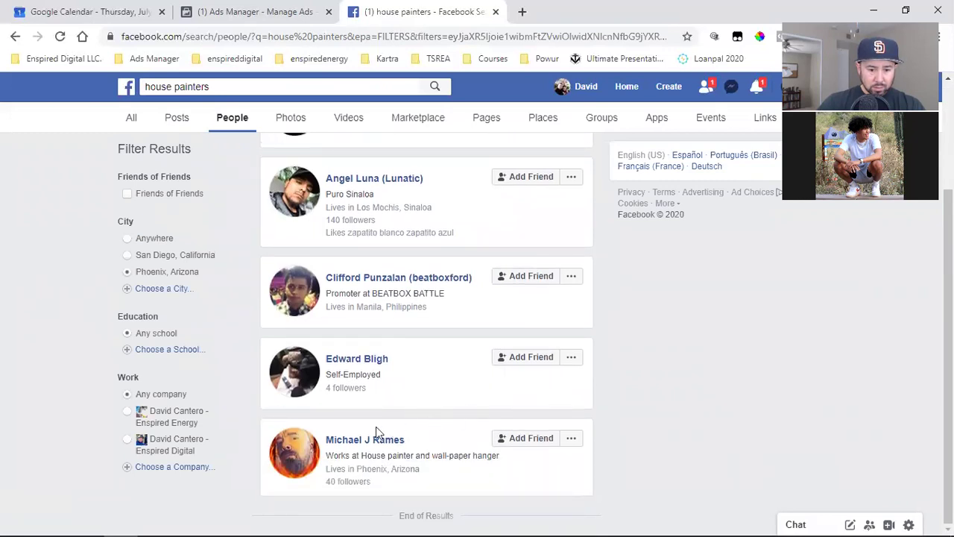
click(356, 439)
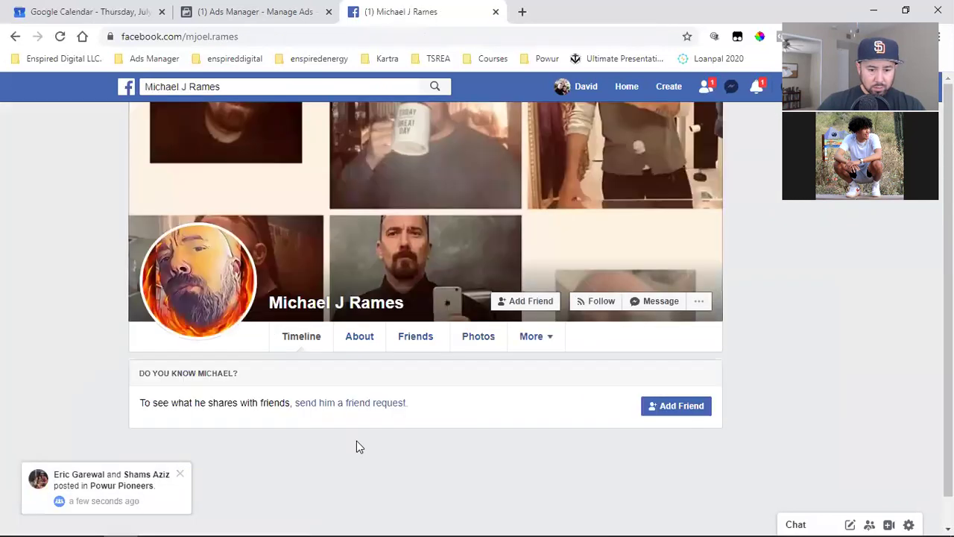
scroll(359, 440, down, 3)
scroll(359, 439, up, 1)
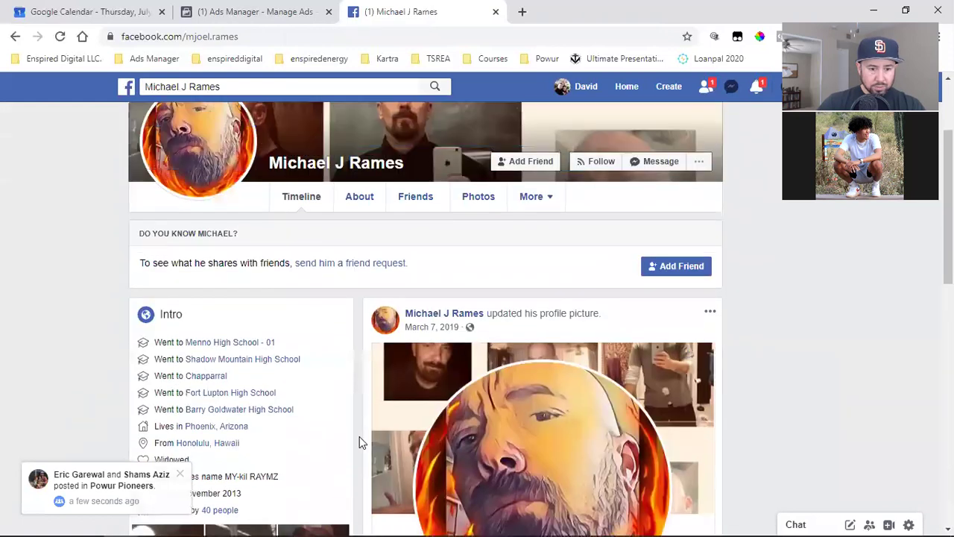
scroll(359, 439, down, 1)
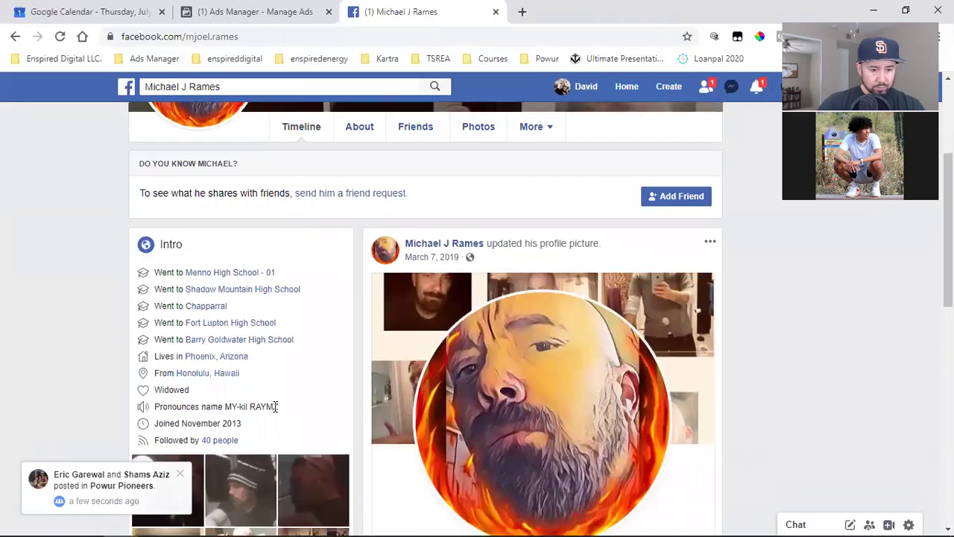
scroll(354, 345, up, 2)
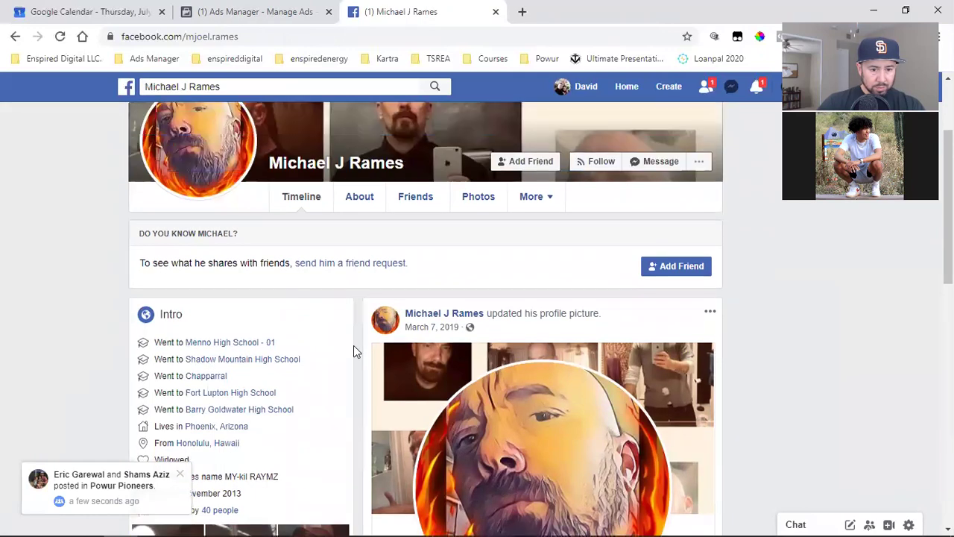
scroll(187, 283, down, 2)
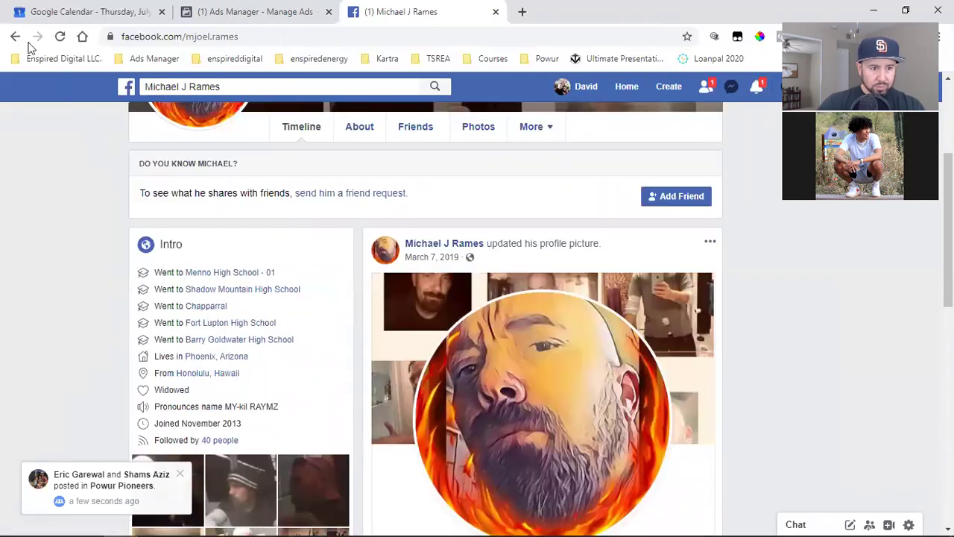
click(11, 28)
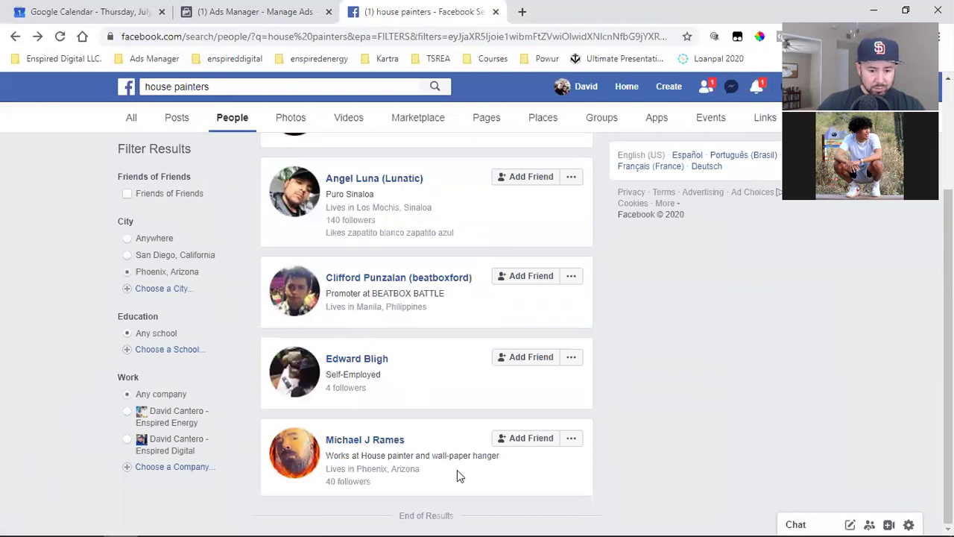
- Check the work details in the About information of the Phoenix house painter and wall-paper hanger, then return to the results
click(350, 441)
click(352, 339)
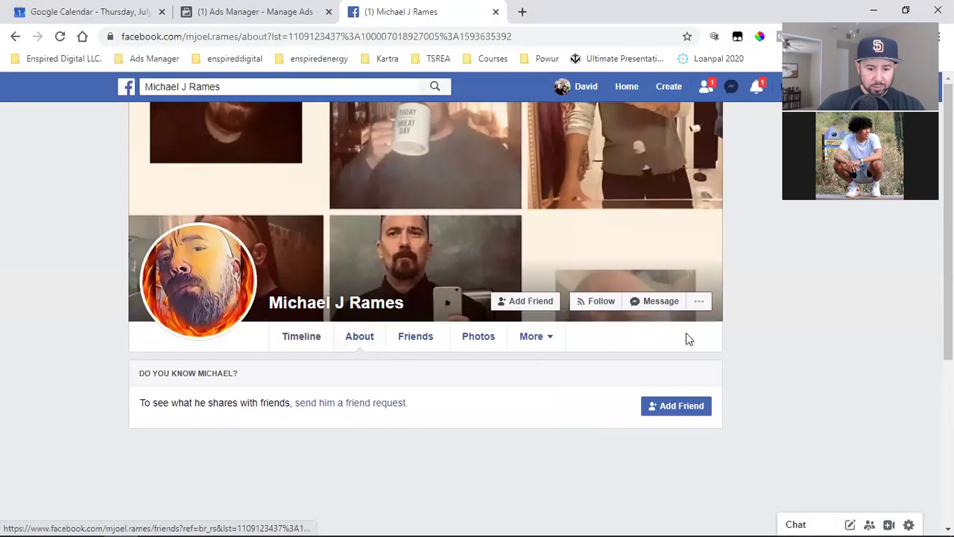
scroll(699, 333, down, 4)
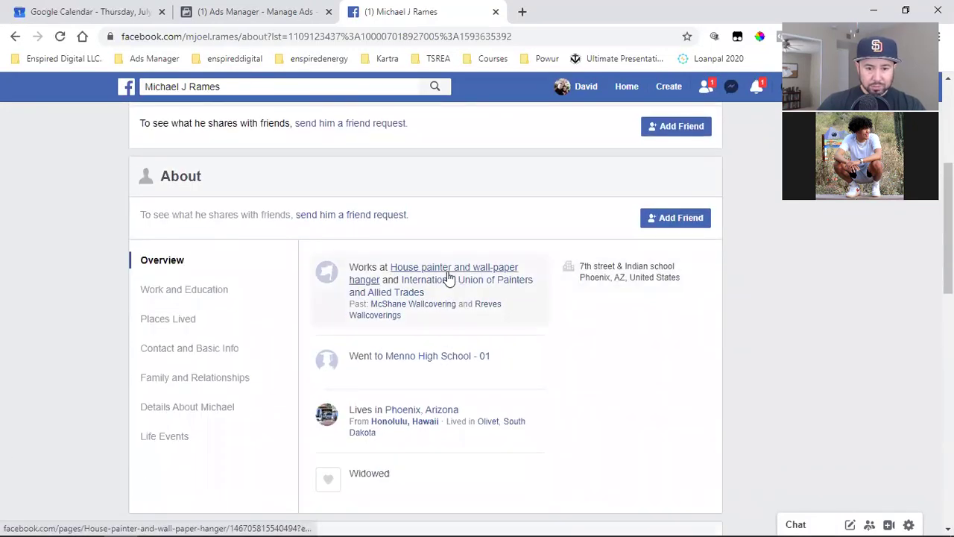
key(alt+Left)
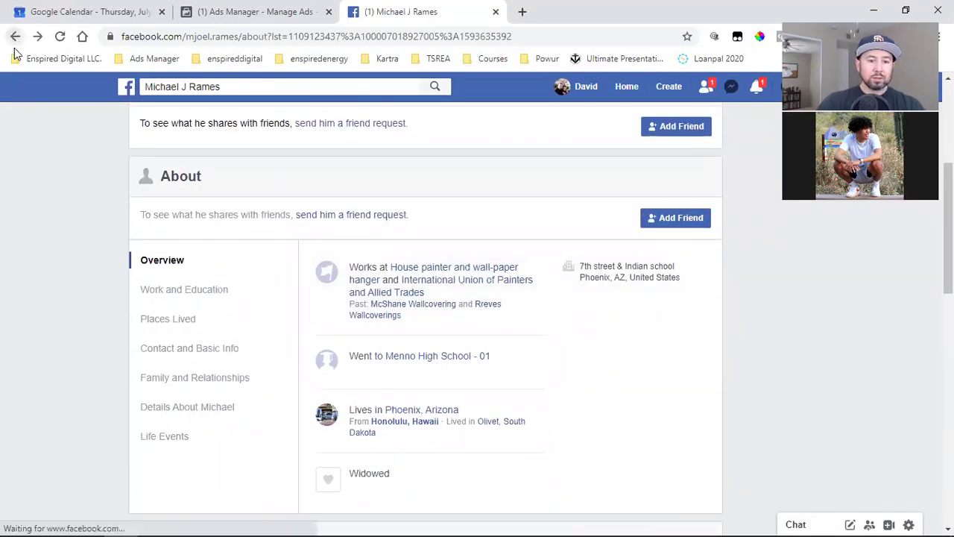
click(15, 36)
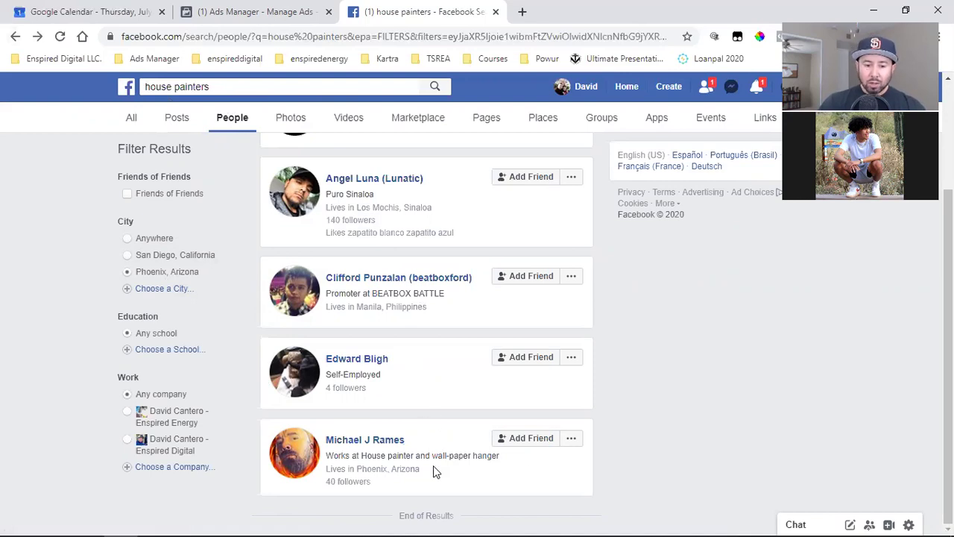
mouse_move(404, 463)
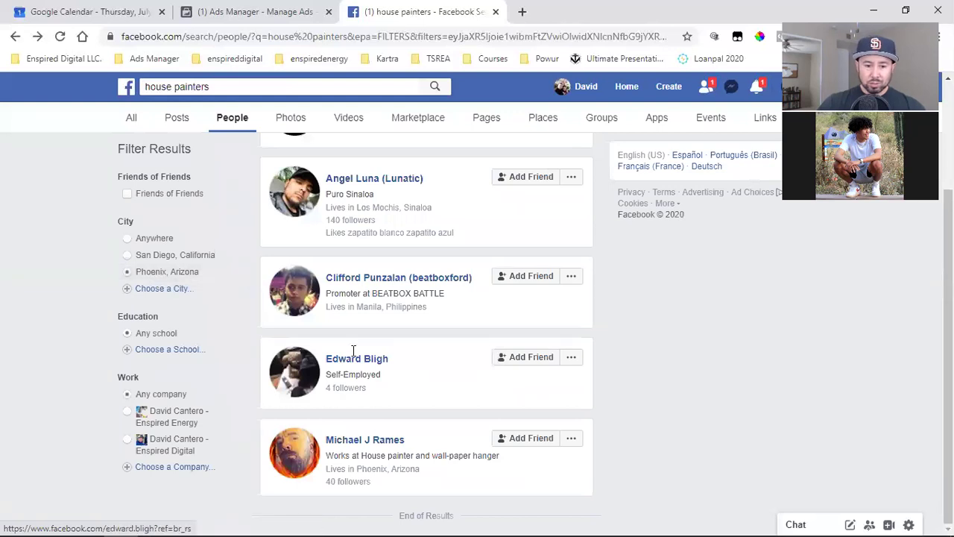
- Reset the city filter to Anywhere and browse the house painters people results
click(154, 238)
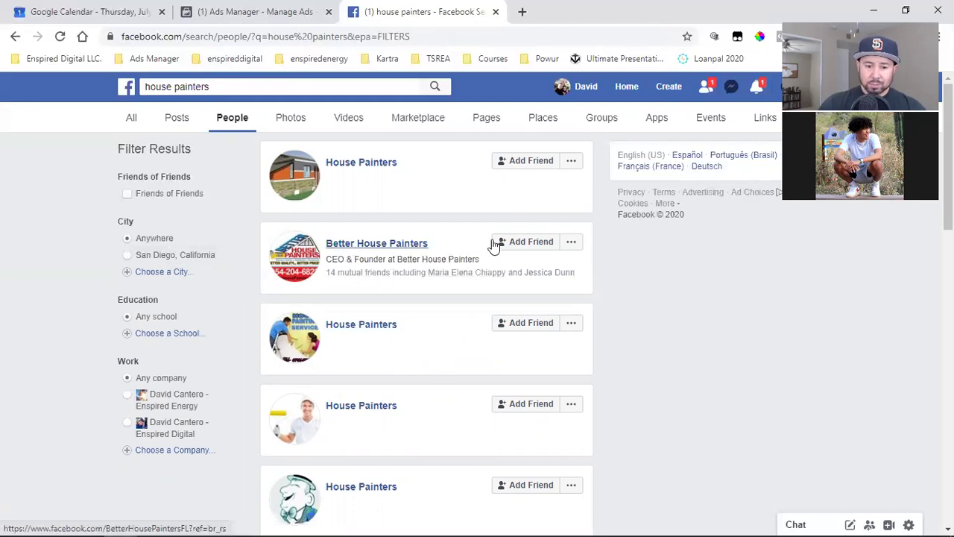
scroll(458, 281, down, 3)
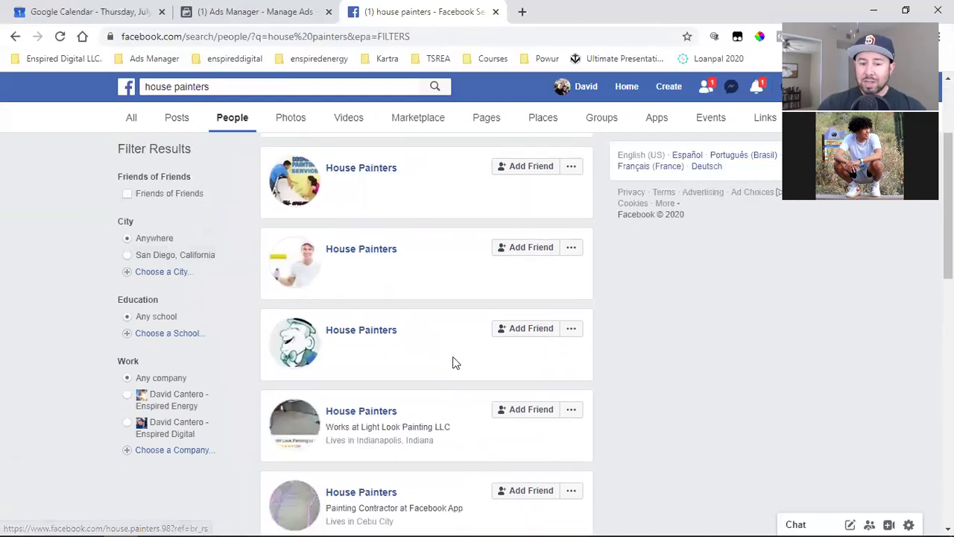
scroll(455, 363, down, 6)
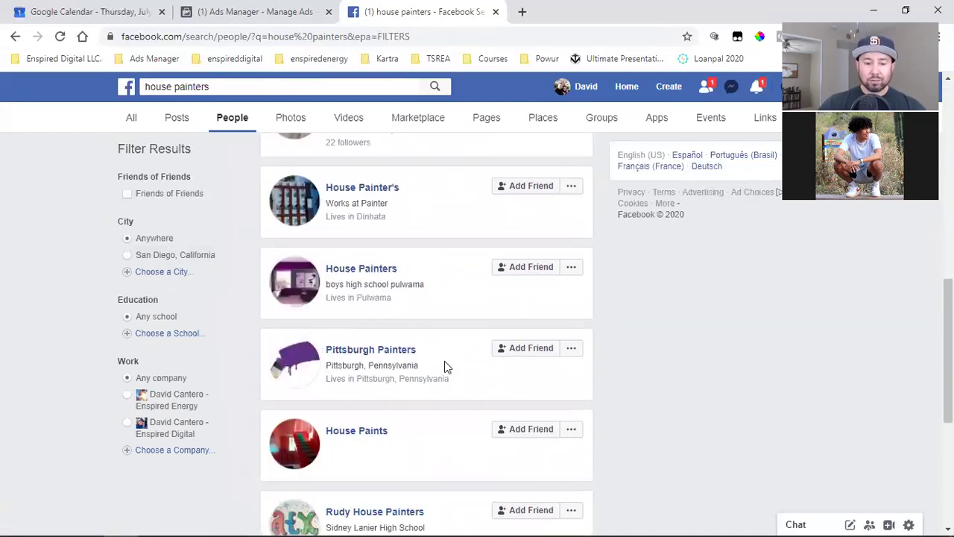
- Browse the house painters people results, open the profile of the painter from Montclair, California, and view the intro details
scroll(444, 360, down, 4)
scroll(444, 362, down, 4)
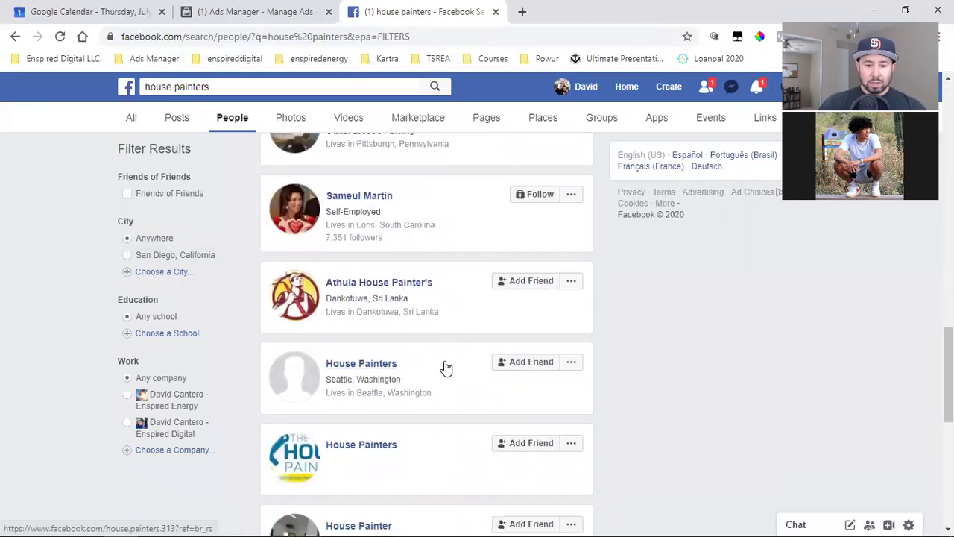
scroll(445, 366, down, 5)
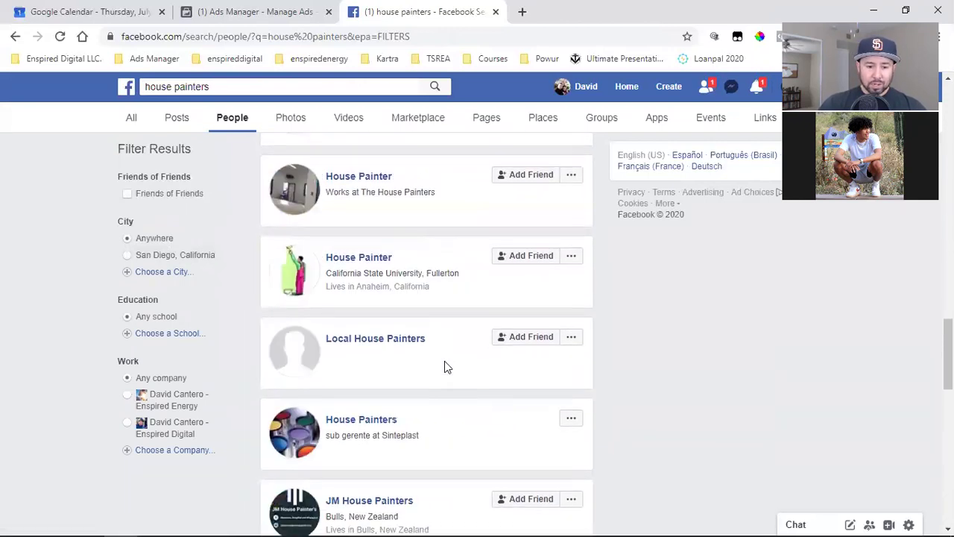
scroll(445, 361, down, 5)
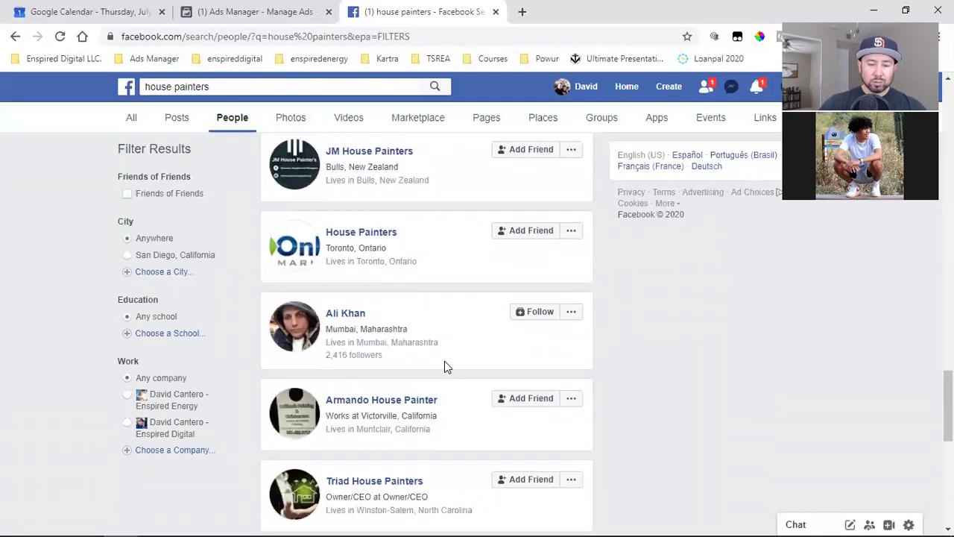
scroll(444, 360, down, 1)
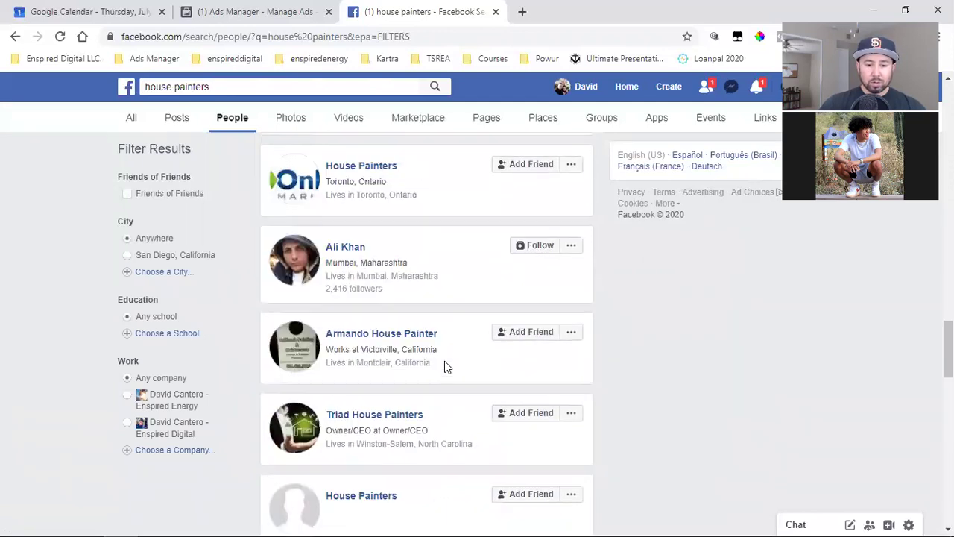
click(380, 337)
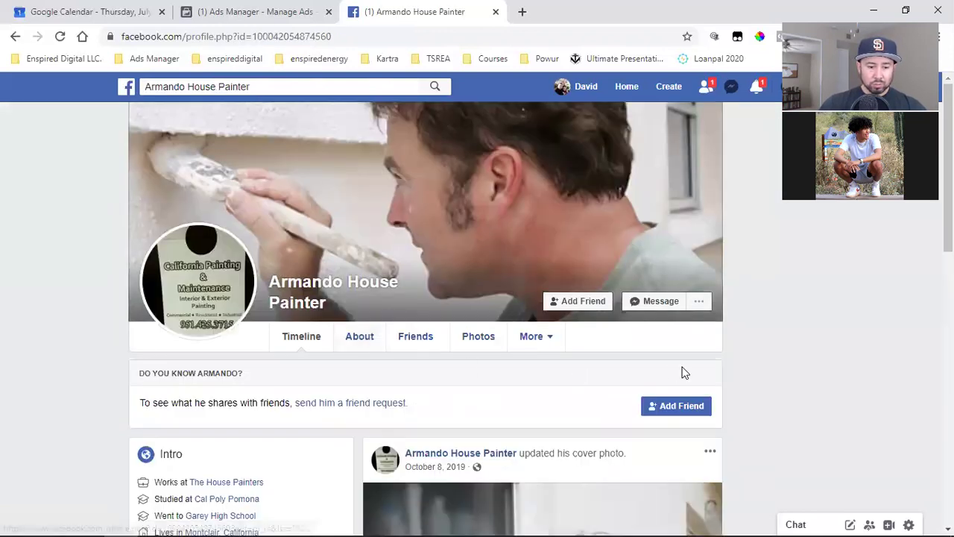
scroll(684, 373, down, 2)
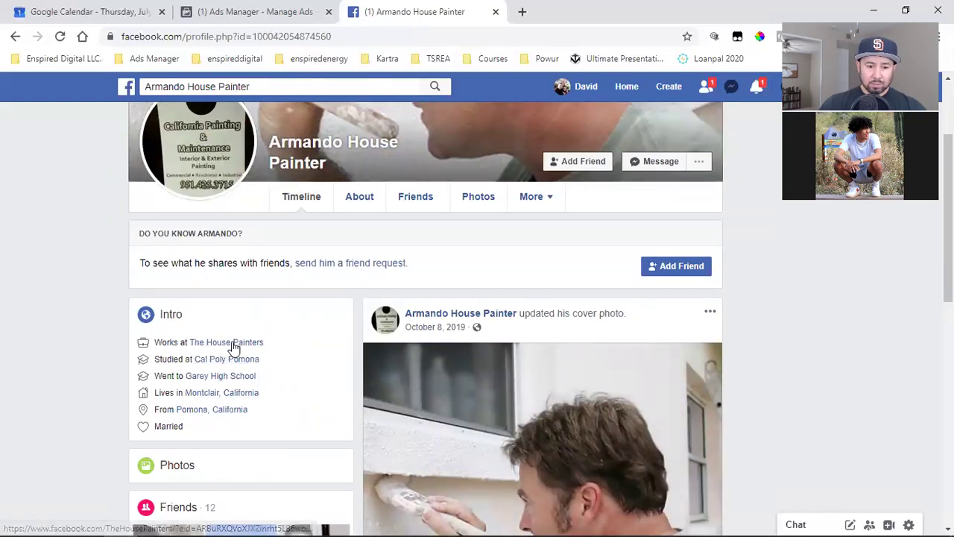
- View The House Painters business page linked as the Montclair painter's workplace, then return to the profile's intro
mouse_move(233, 347)
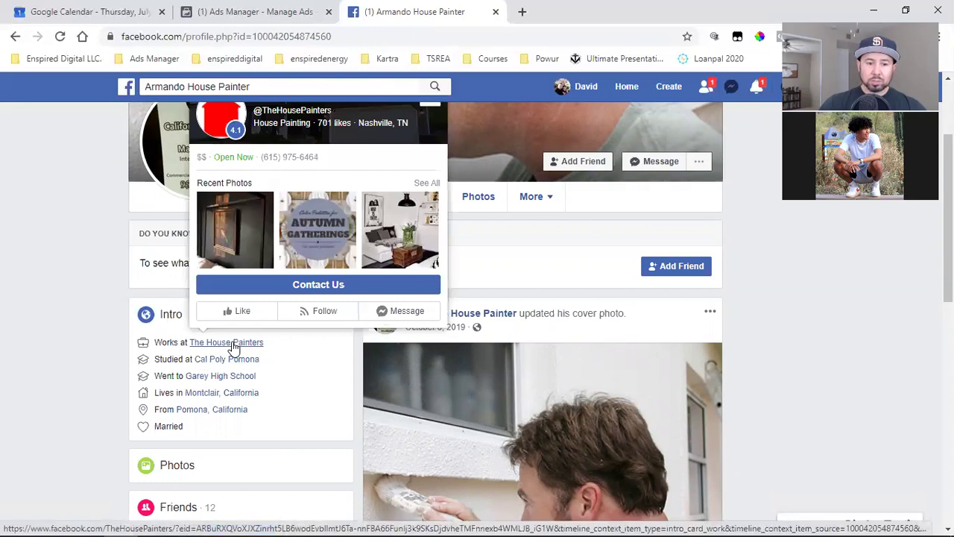
click(233, 347)
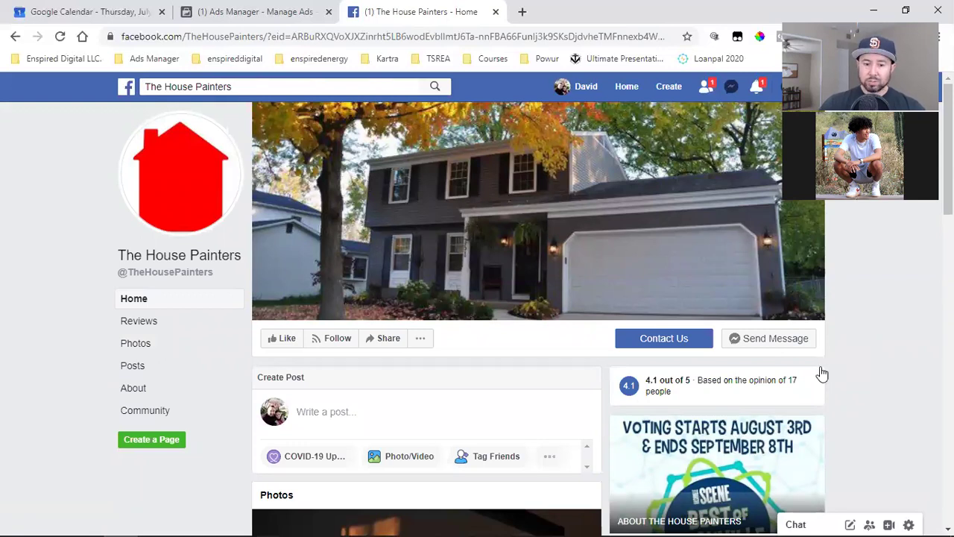
scroll(820, 373, down, 4)
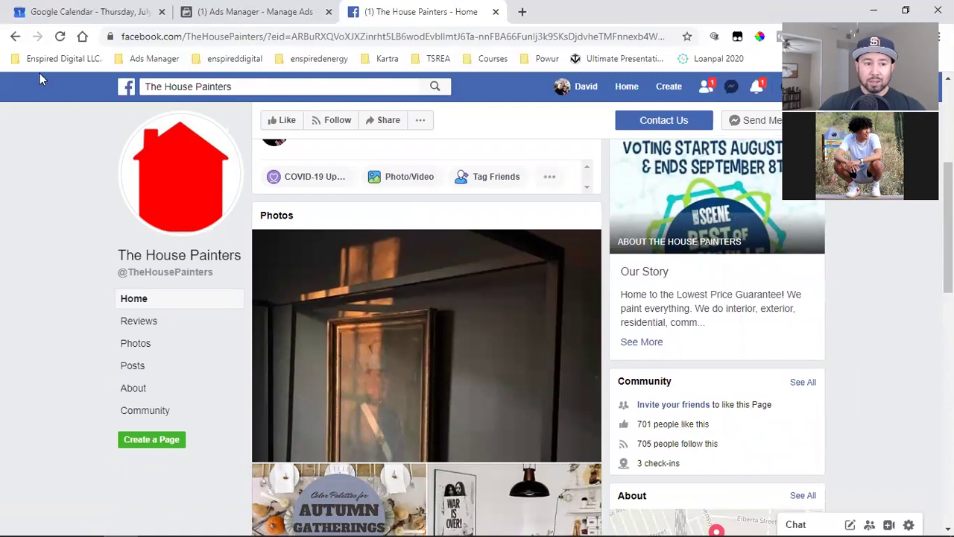
click(15, 36)
scroll(441, 269, down, 3)
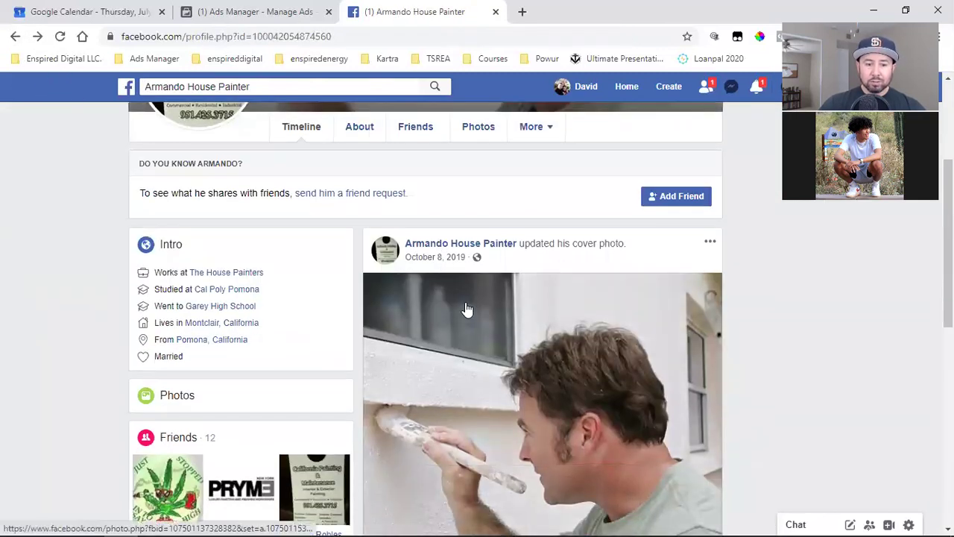
scroll(467, 313, up, 1)
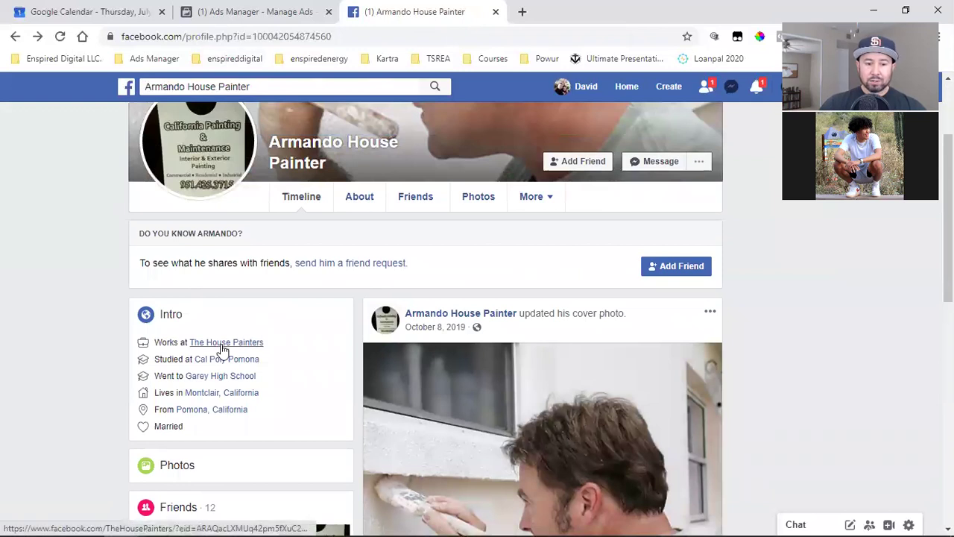
- Reopen The House Painters page, check how many people like it in the Community section, then return to the painter's profile
click(220, 343)
scroll(857, 362, down, 5)
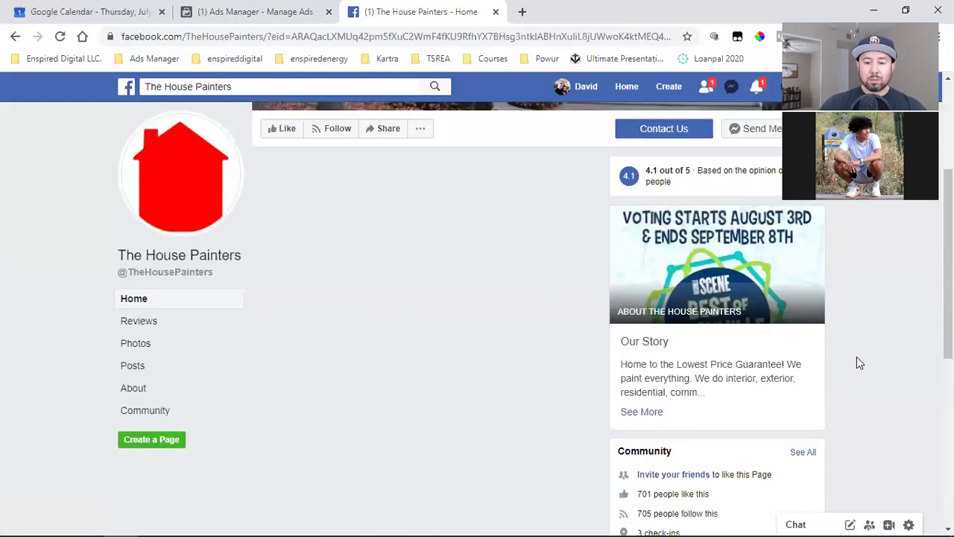
double_click(644, 354)
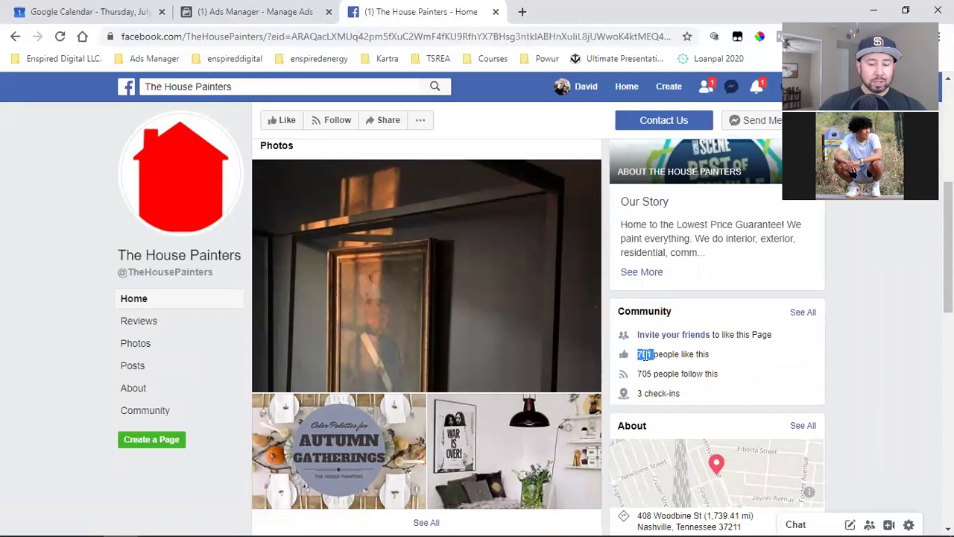
click(869, 356)
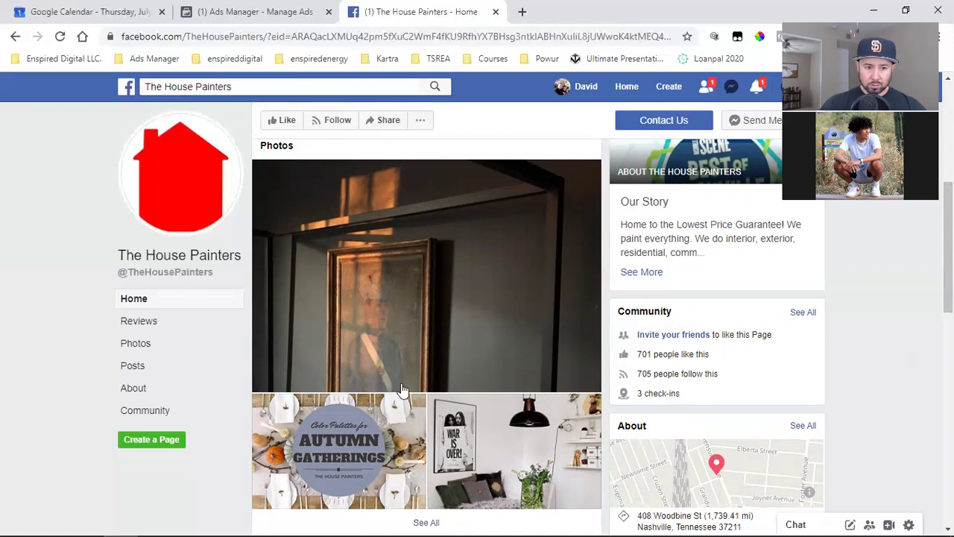
click(15, 36)
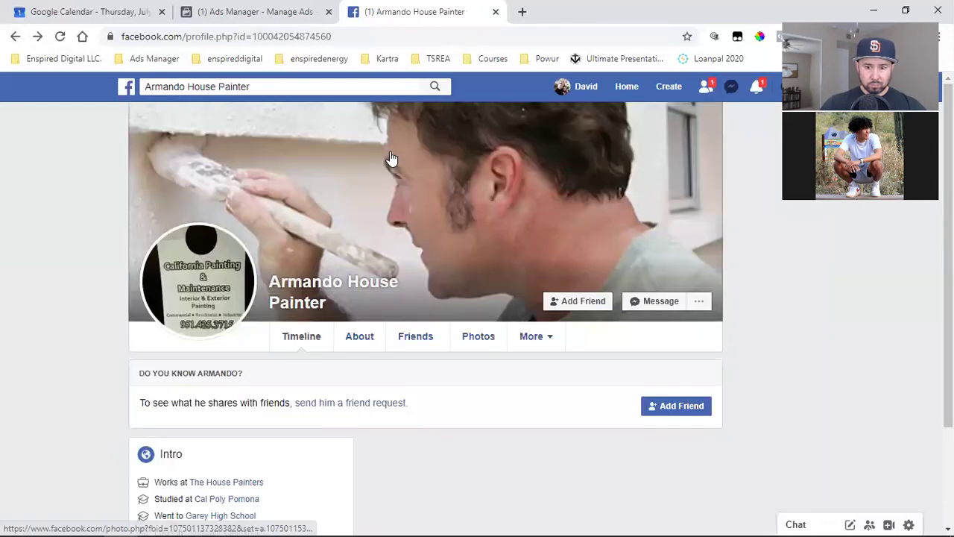
- Check the account's friend requests, messages and notifications, then close the notifications list
click(705, 88)
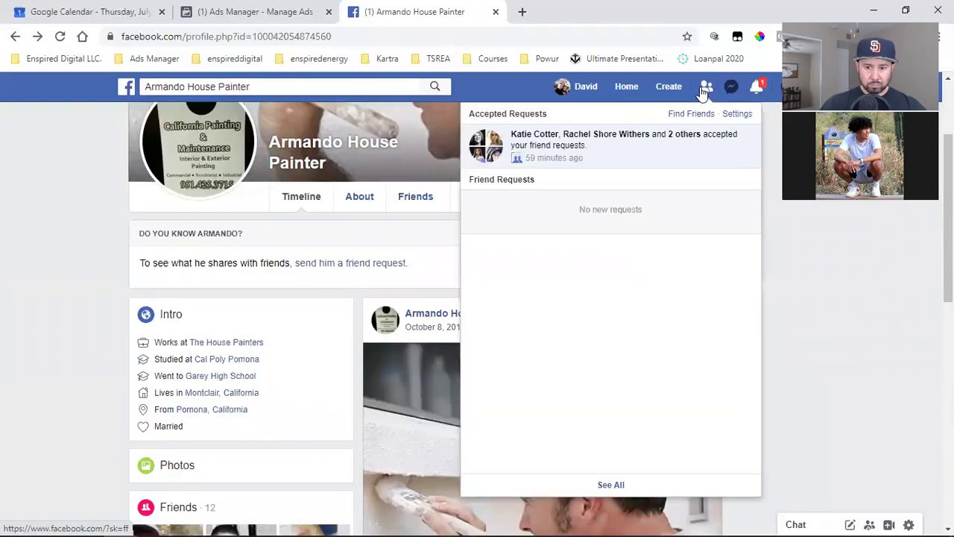
click(731, 86)
click(755, 87)
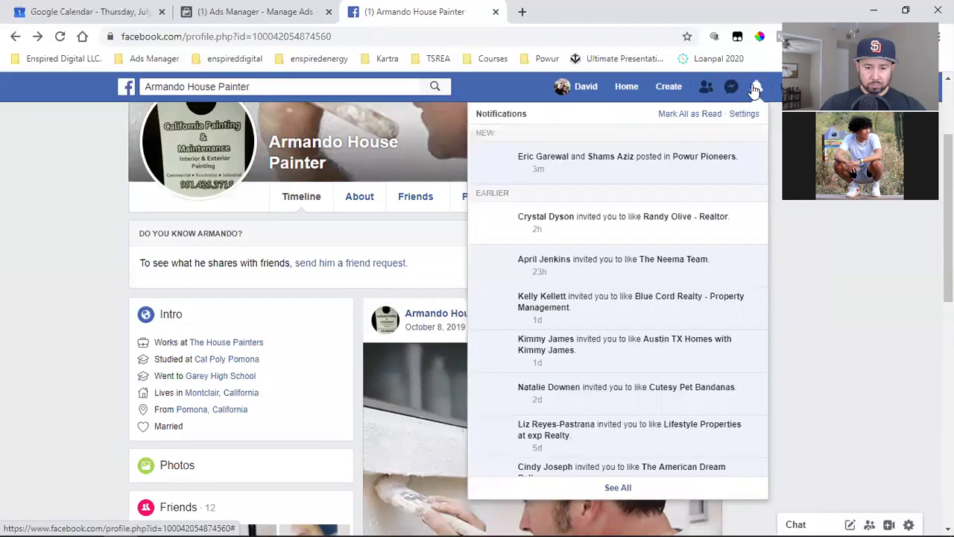
click(830, 255)
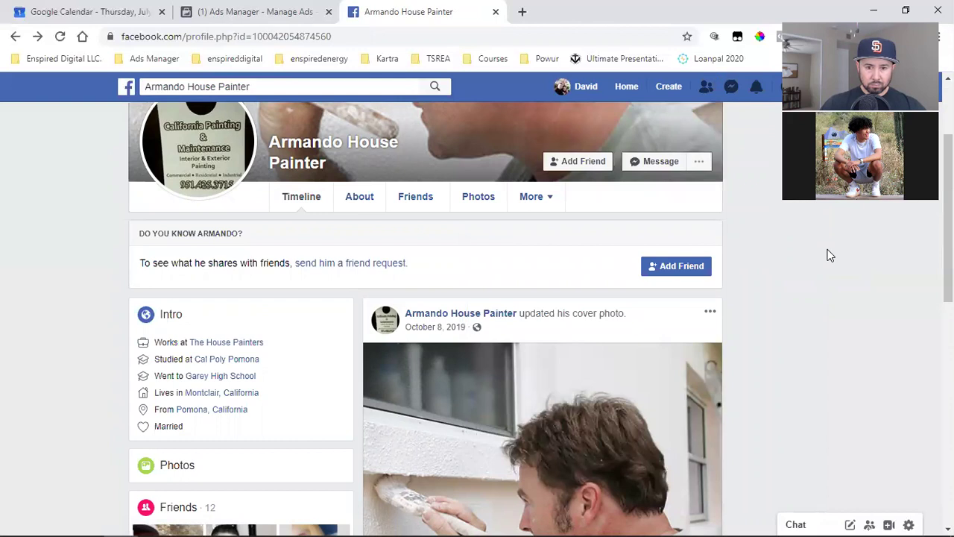
- Open the notification about new posts in Powur Pioneers and give the first solar deal post a Love reaction
click(756, 87)
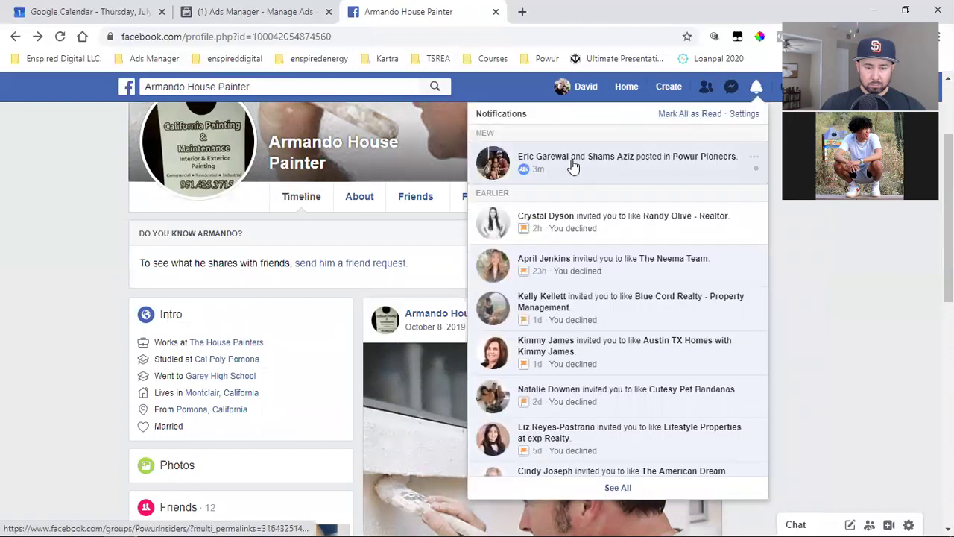
click(573, 166)
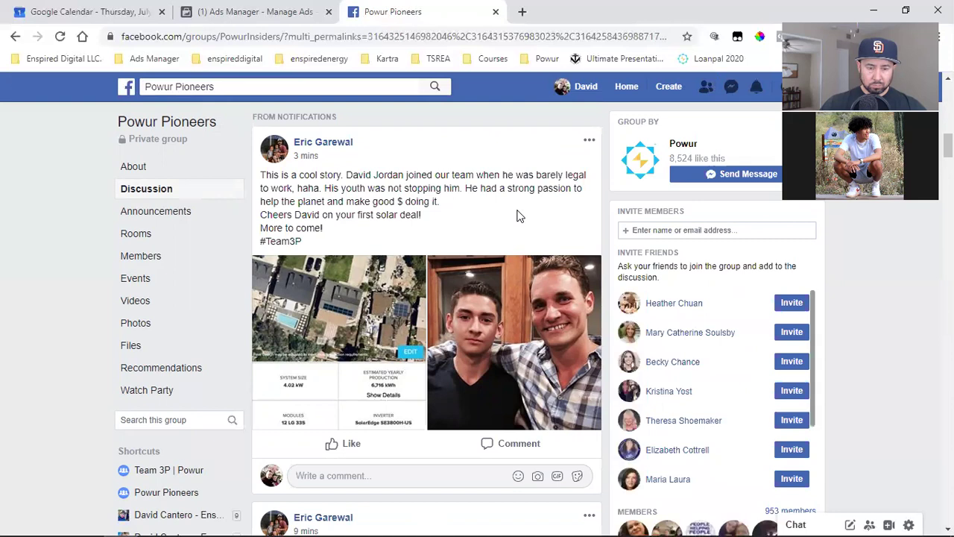
click(248, 9)
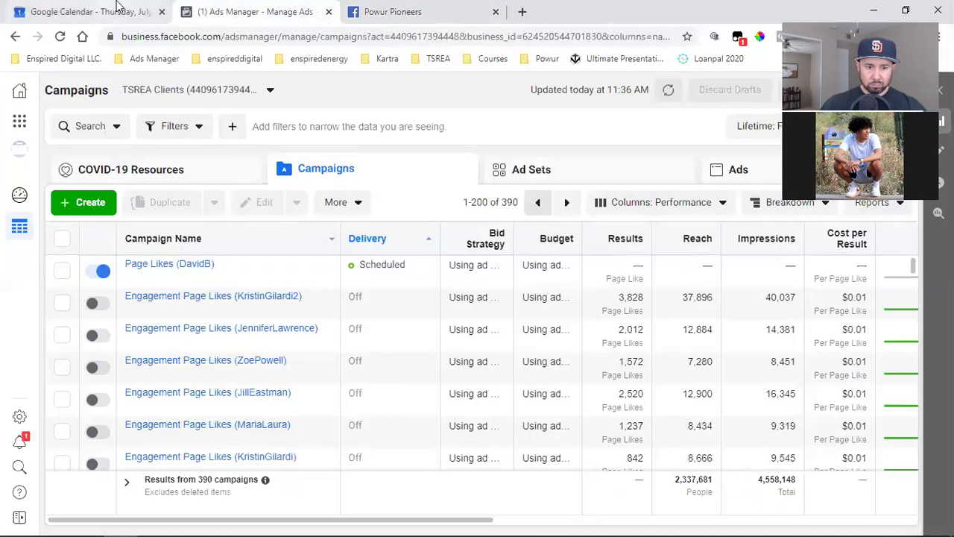
click(395, 11)
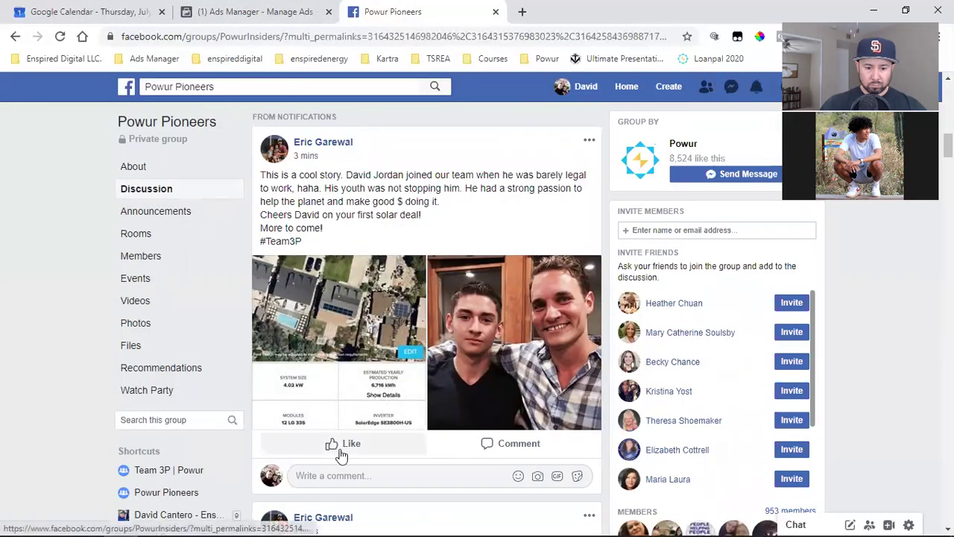
mouse_move(343, 446)
click(300, 410)
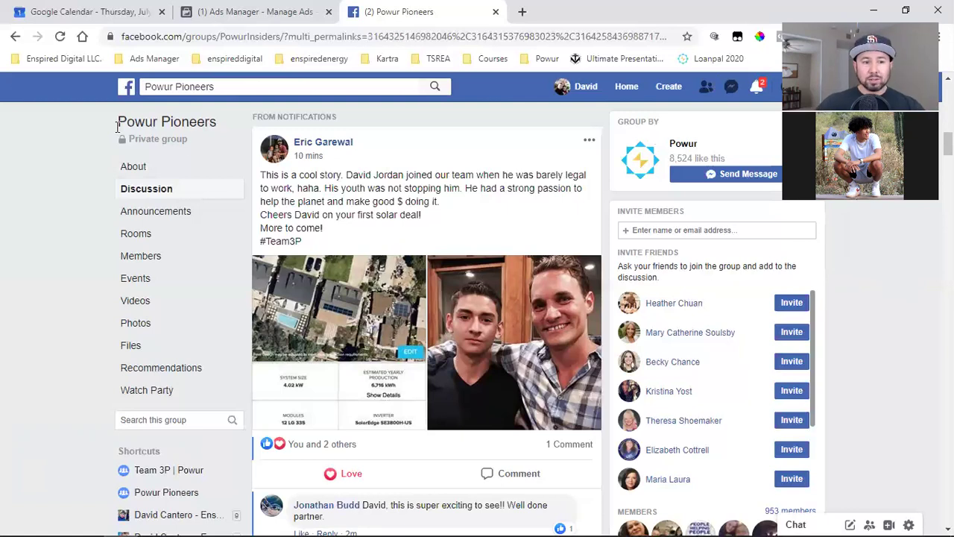
- Return to the Montclair house painter's profile and review its cover photo and intro
click(16, 37)
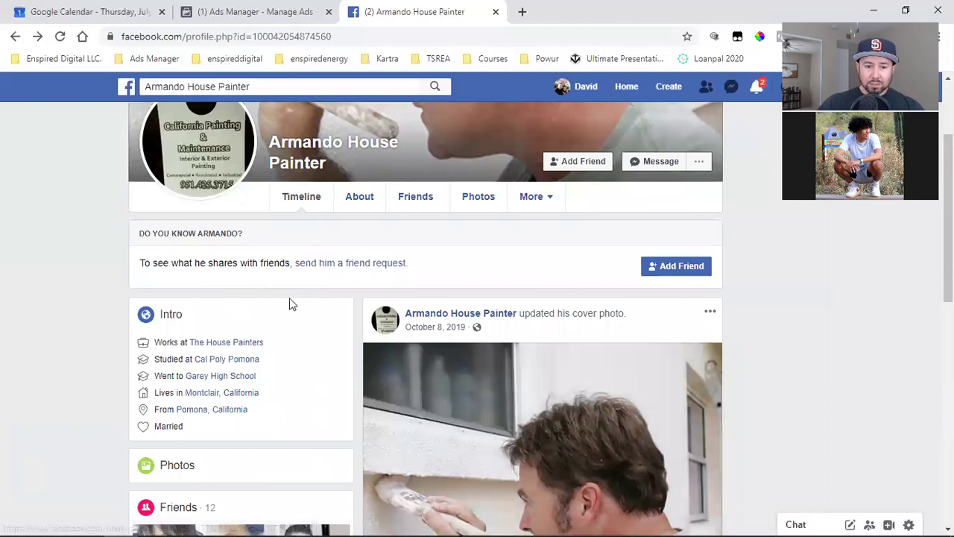
scroll(292, 303, up, 2)
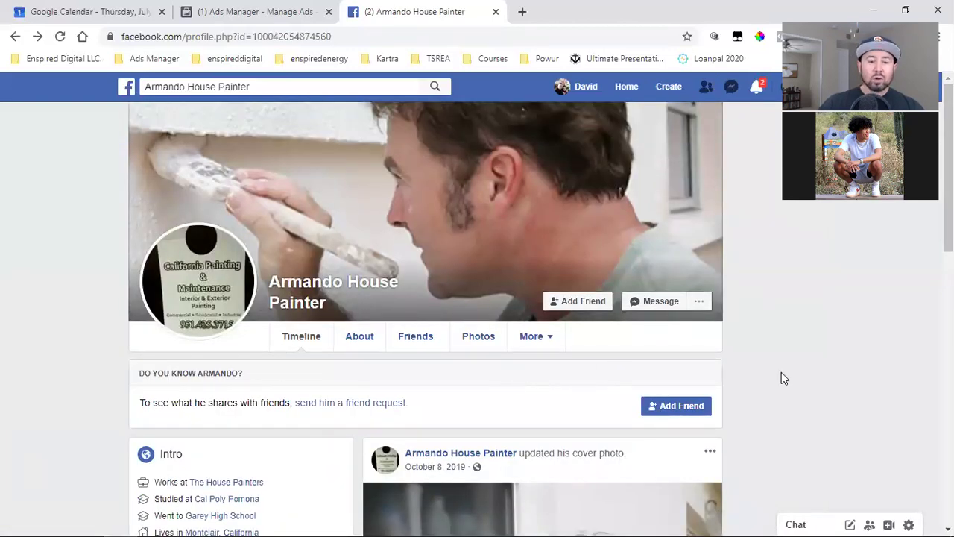
scroll(781, 373, down, 3)
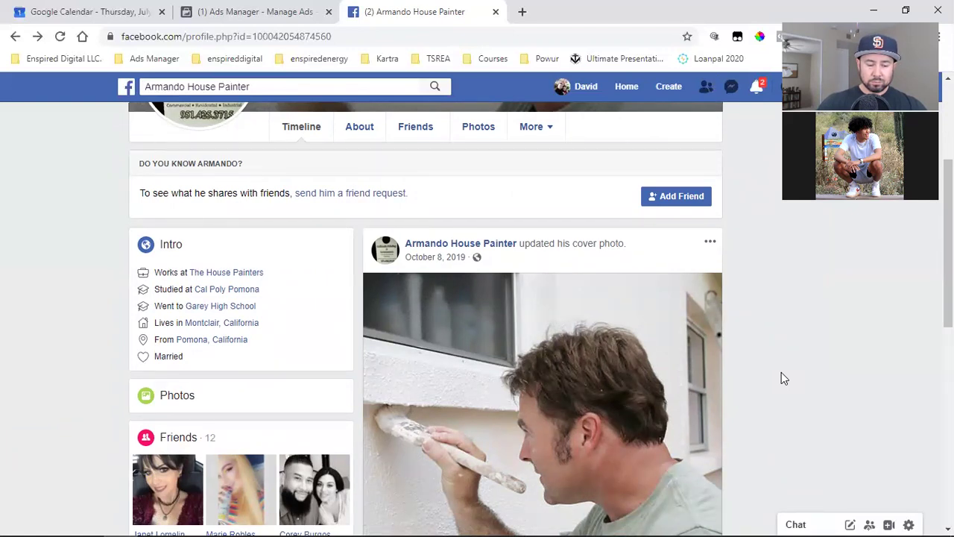
scroll(781, 373, up, 3)
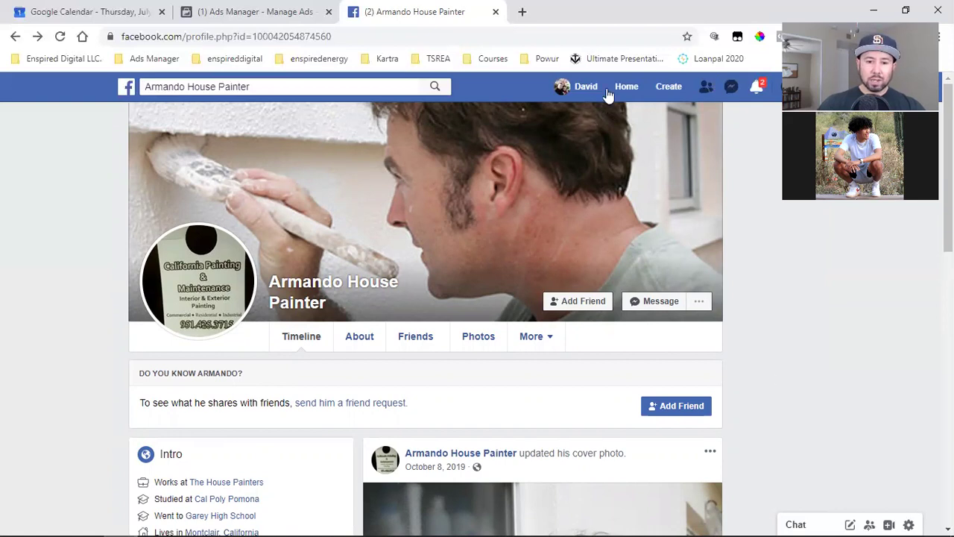
- Open the bookmarked Start Step 1 page in a new browser tab, preview its sign-up form and close the form
click(522, 11)
click(67, 59)
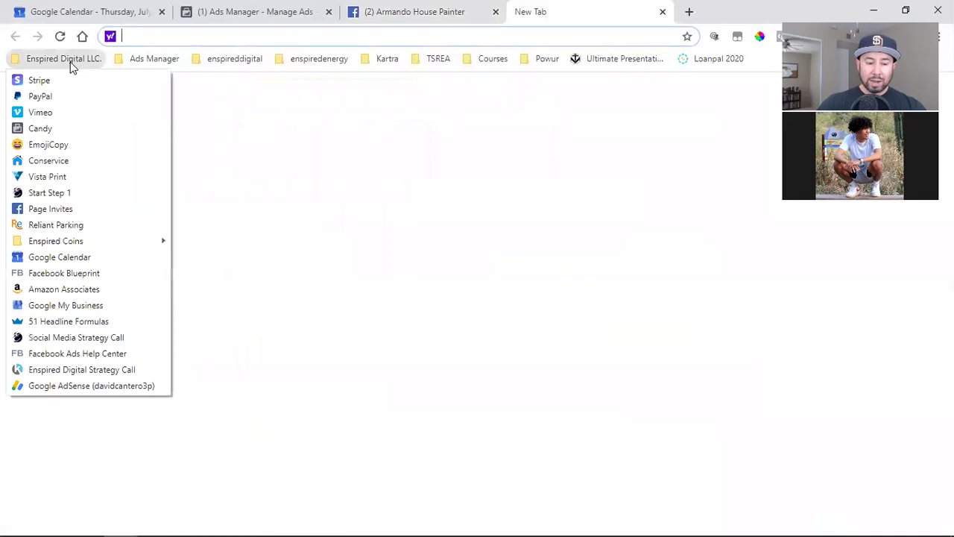
click(110, 192)
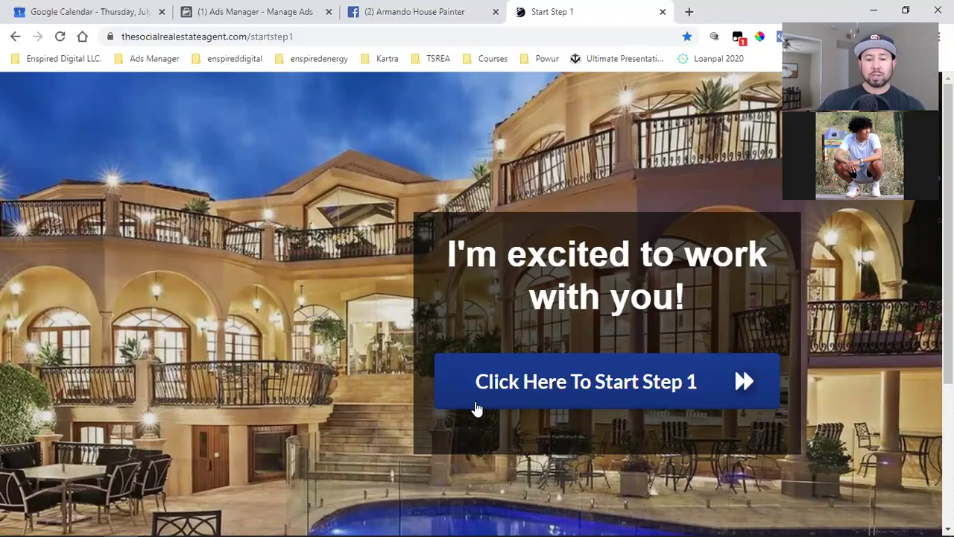
click(571, 376)
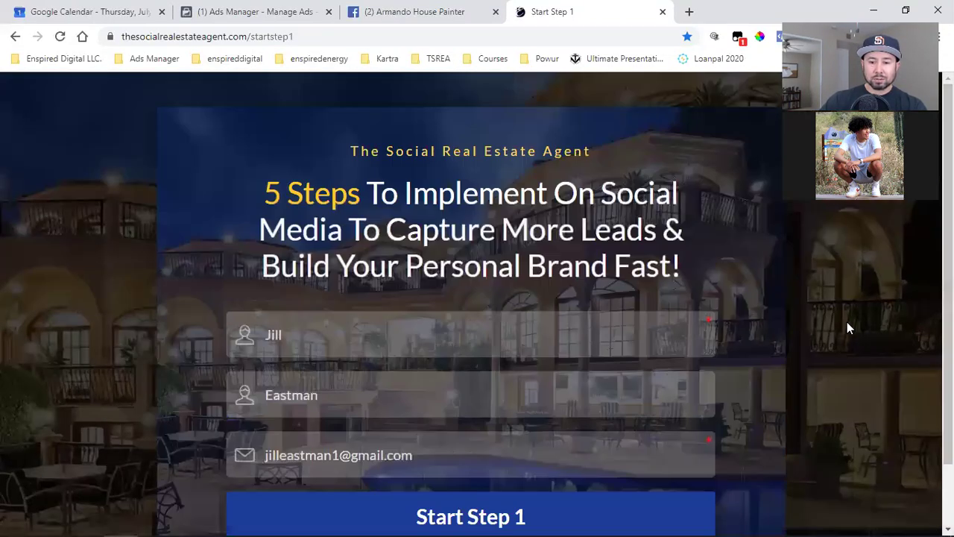
click(793, 371)
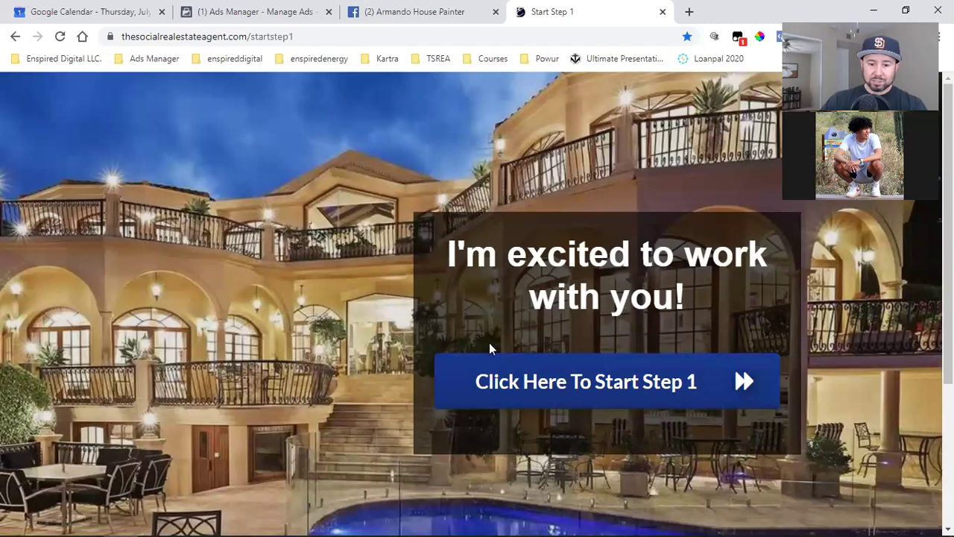
- Reopen the Start Step 1 sign-up form, clear the prefilled email, last name and first name, and leave the empty form open
click(654, 380)
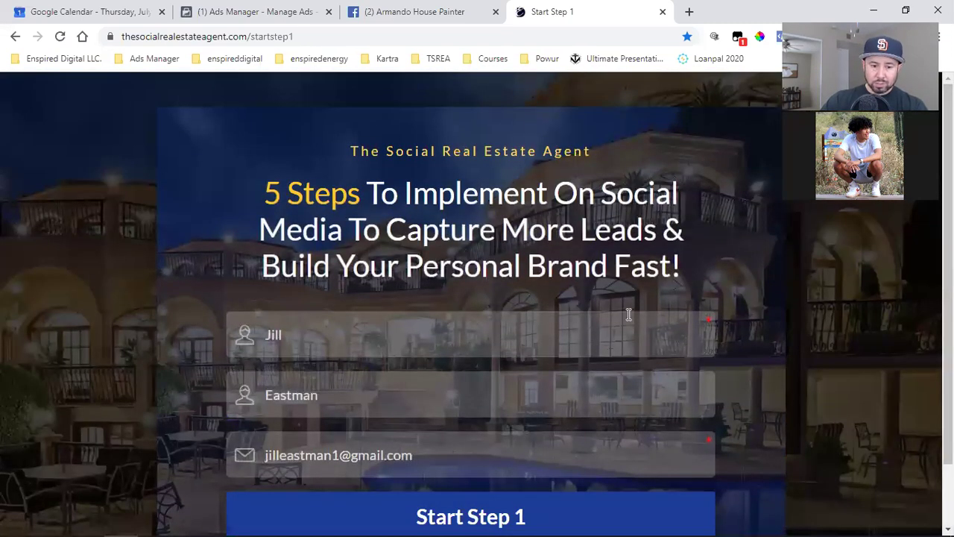
triple_click(307, 453)
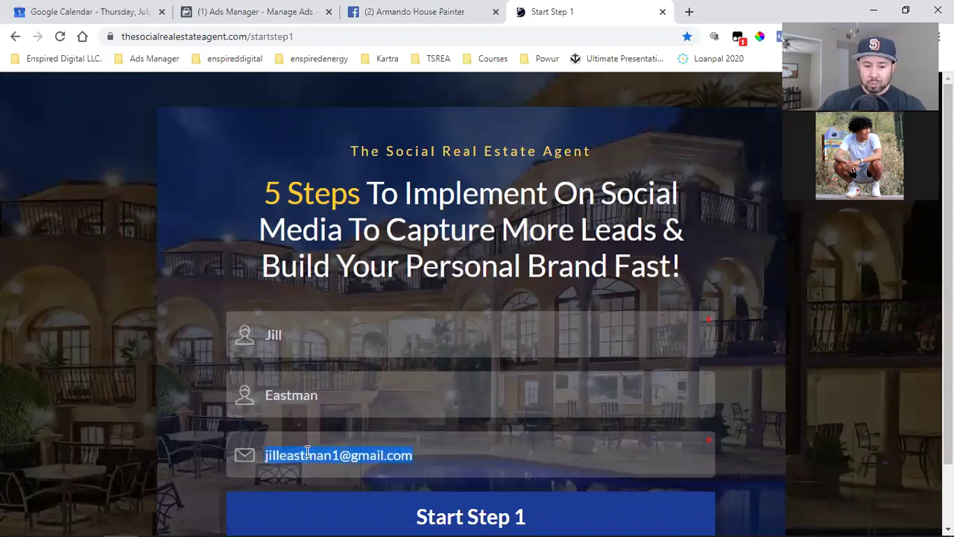
key(BackSpace)
triple_click(313, 395)
key(BackSpace)
triple_click(305, 334)
key(BackSpace)
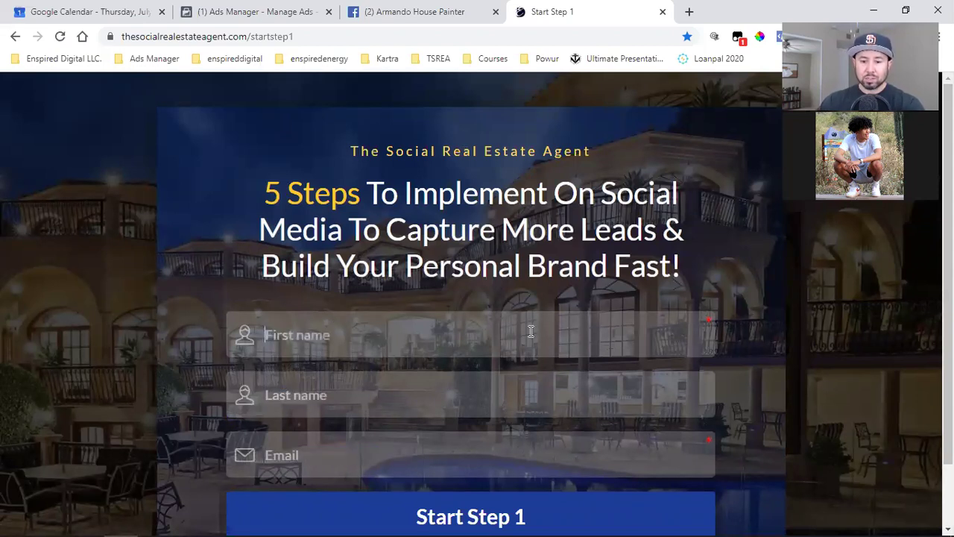
click(826, 341)
click(631, 393)
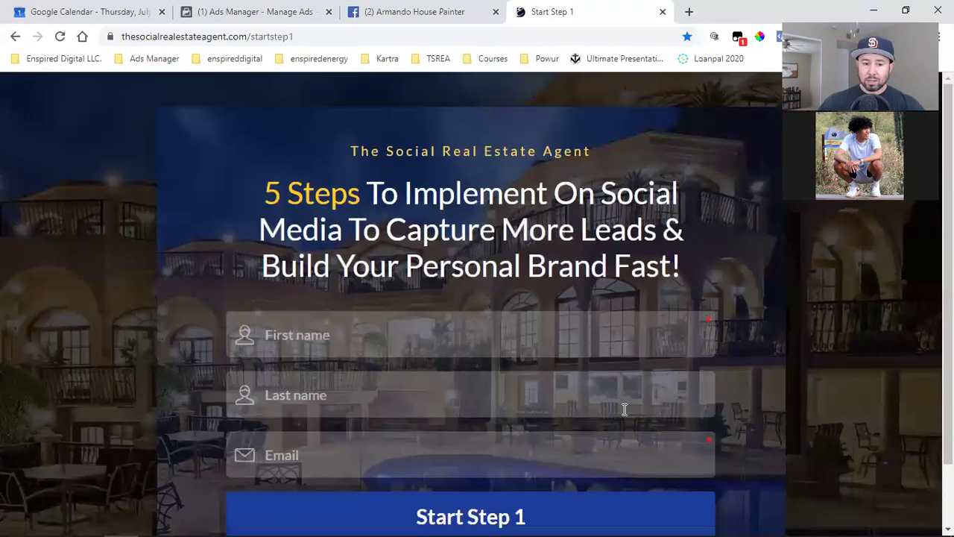
scroll(625, 408, down, 1)
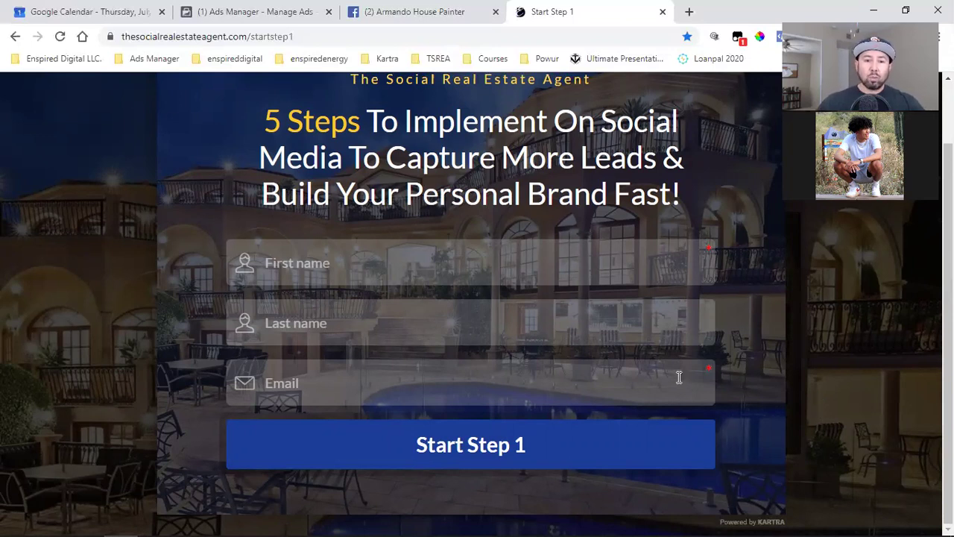
click(380, 9)
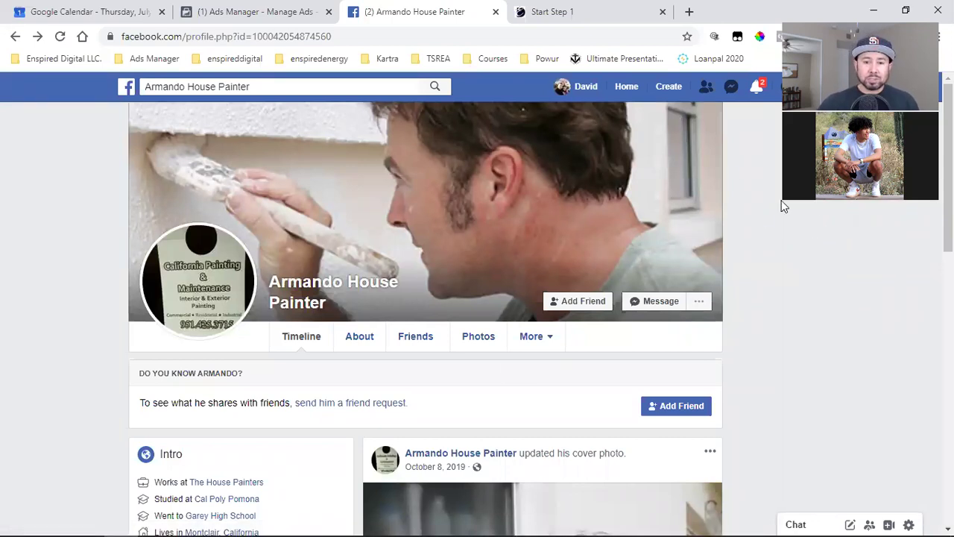
click(273, 9)
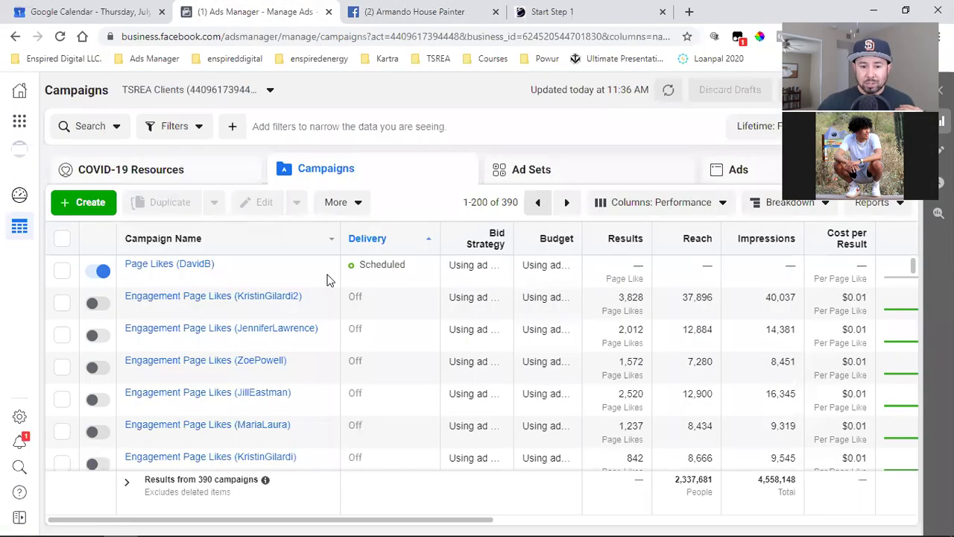
- Return to Facebook and open the Enspired Digital business page linked in the intro of the own profile
click(363, 7)
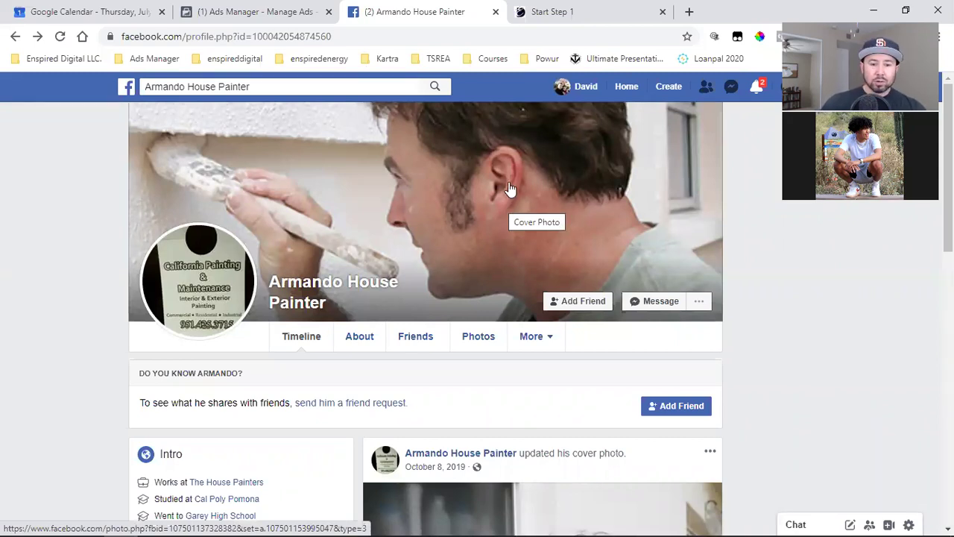
click(584, 88)
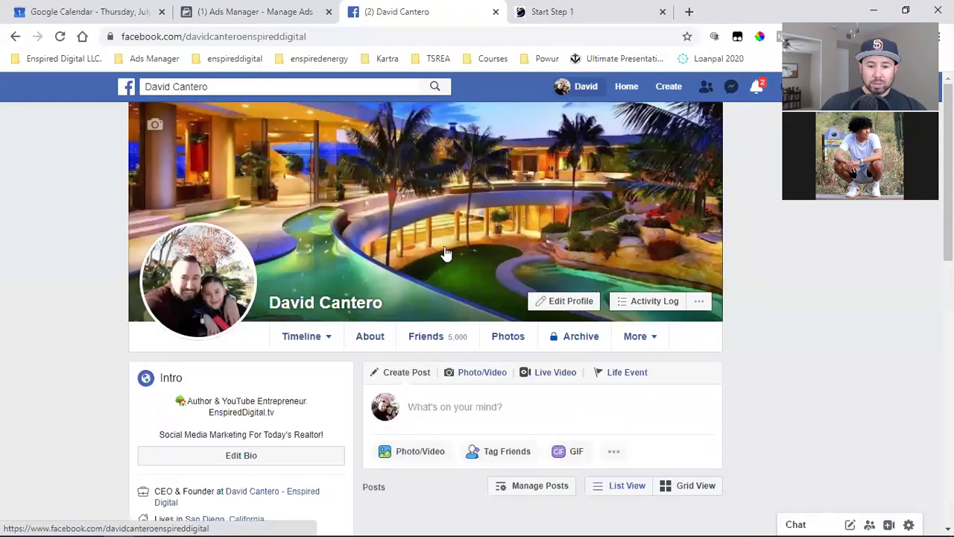
scroll(417, 333, down, 3)
click(302, 289)
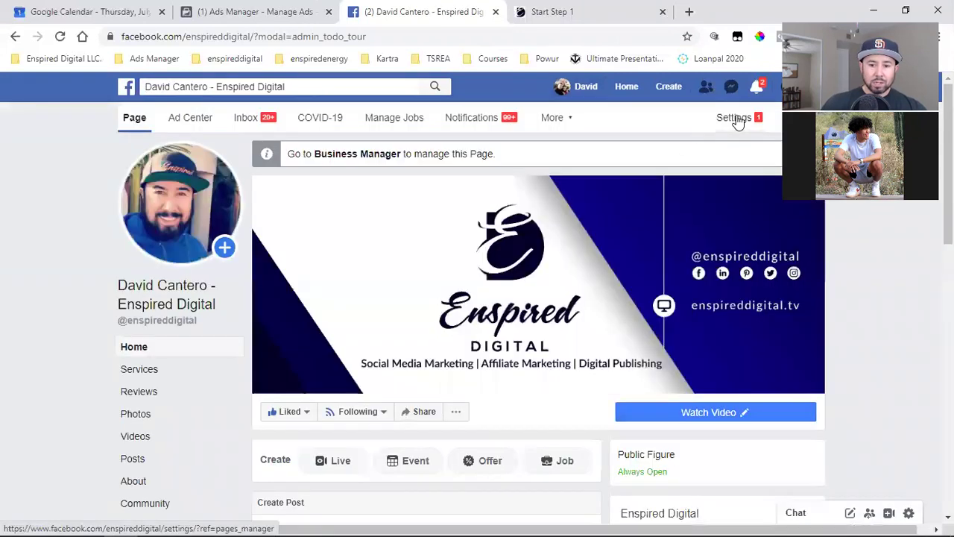
- Open the Enspired Digital page's settings and review the Page Roles options, including Assign a New Page Role
click(737, 121)
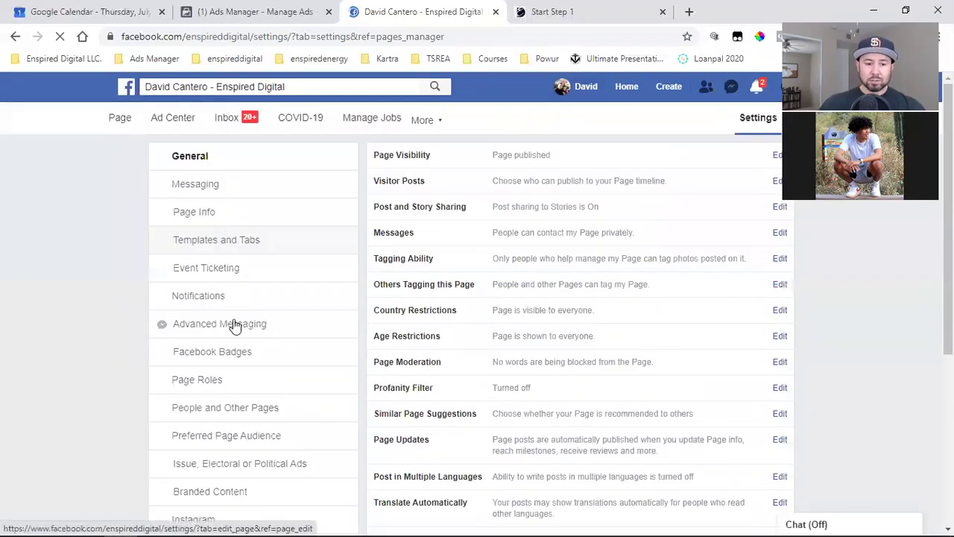
click(208, 389)
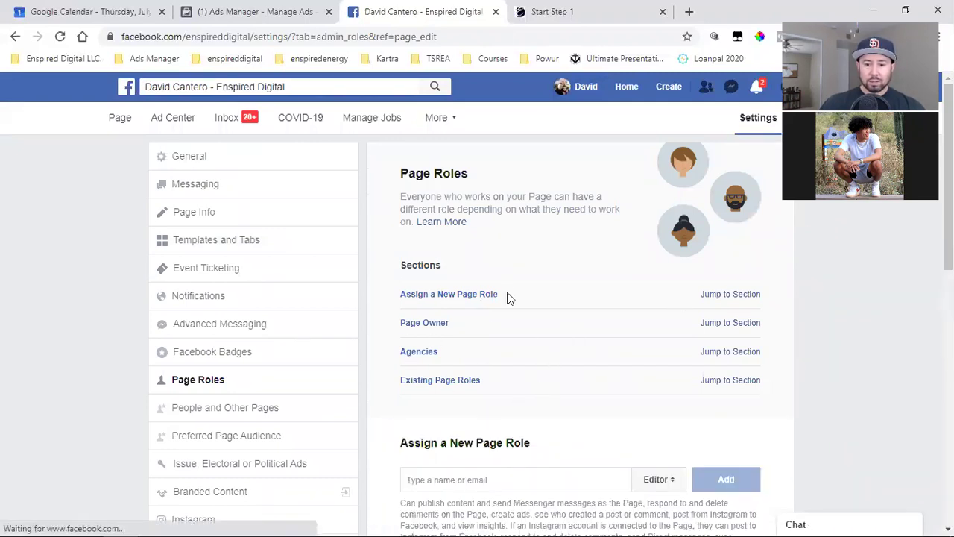
click(714, 294)
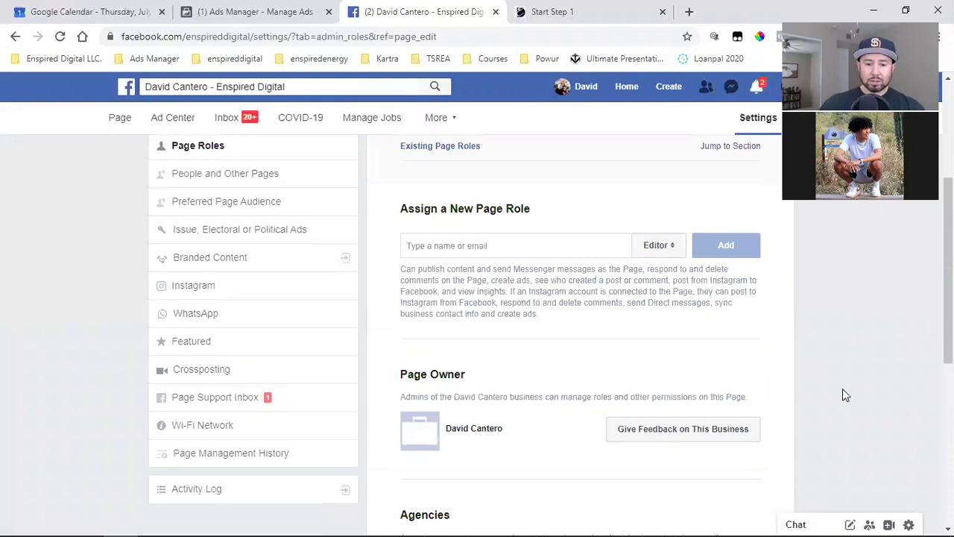
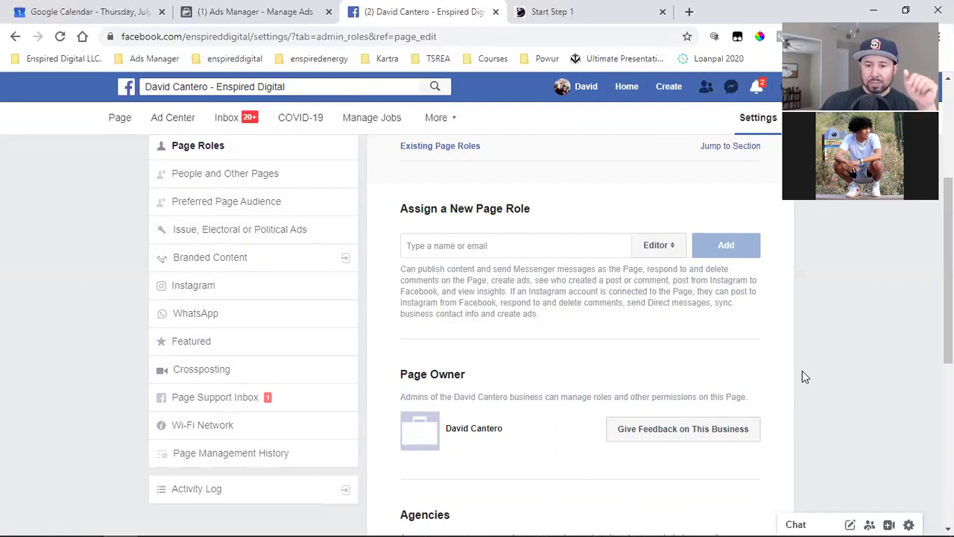
scroll(802, 370, up, 3)
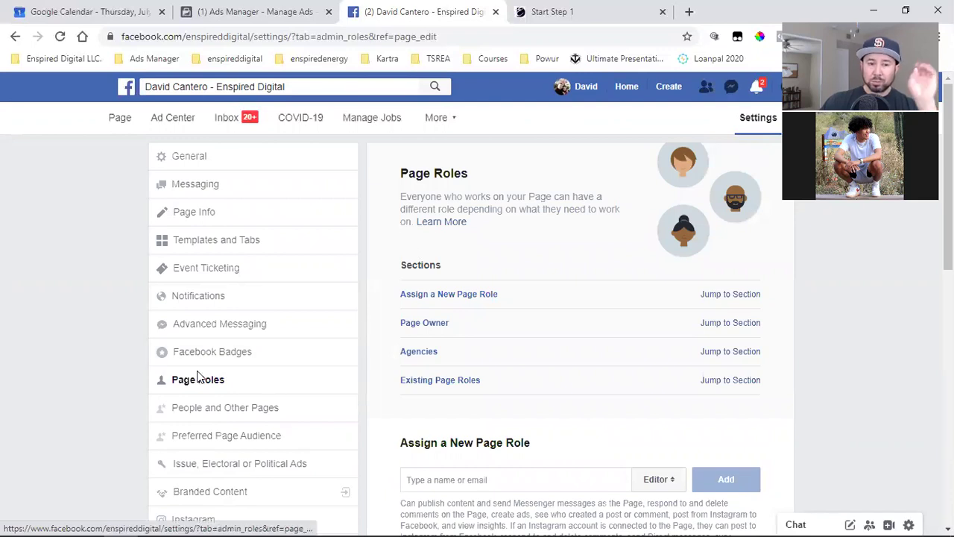
- Switch to Ads Manager, open Business Settings and review the business's Pages and Ad Accounts
click(245, 10)
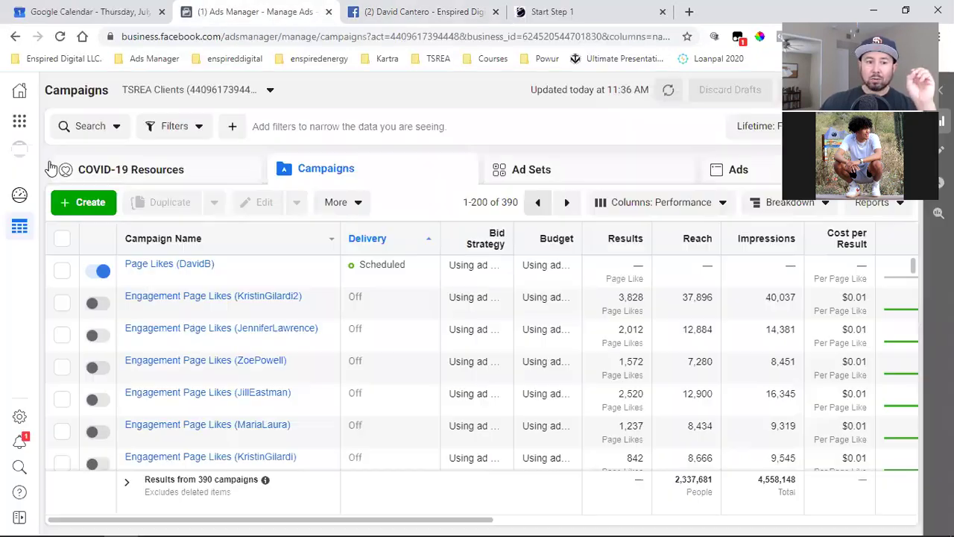
click(10, 123)
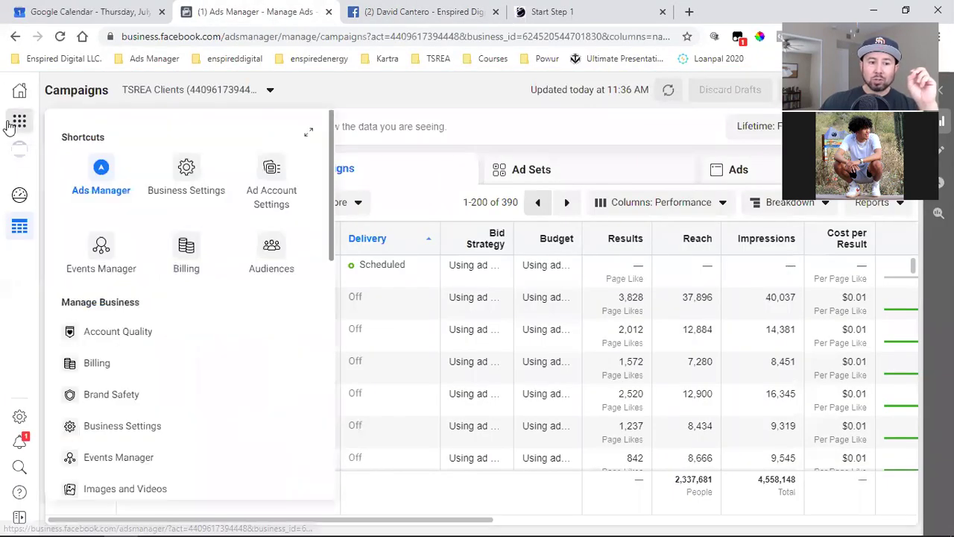
click(186, 192)
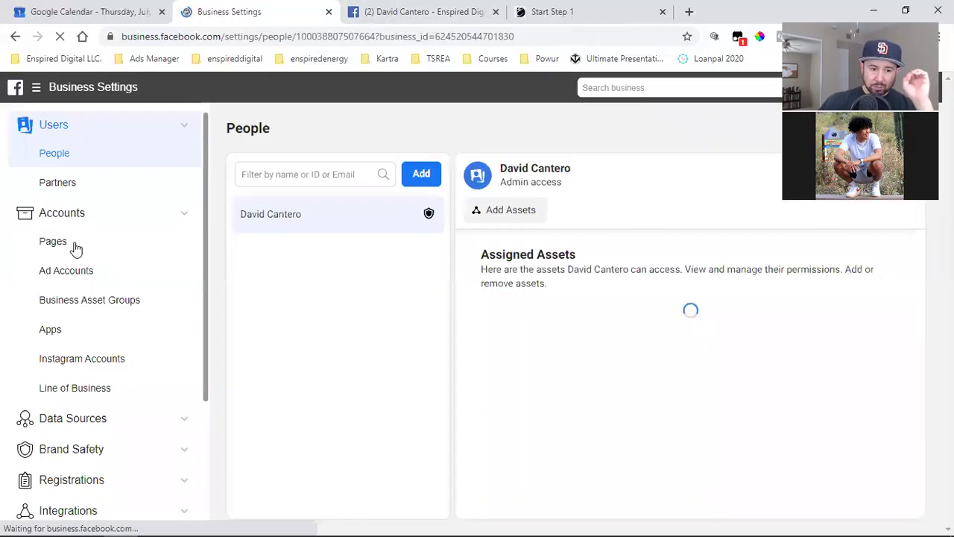
click(75, 249)
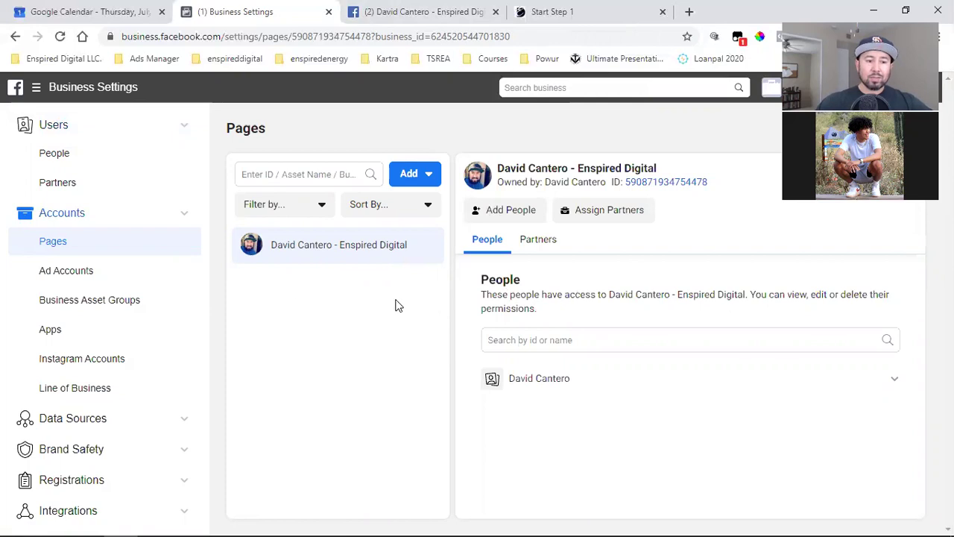
click(84, 274)
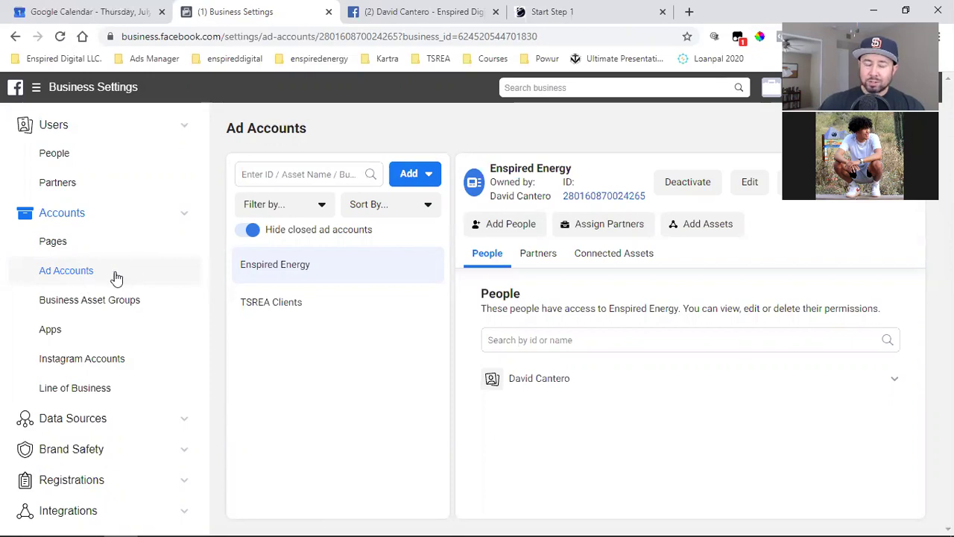
click(86, 254)
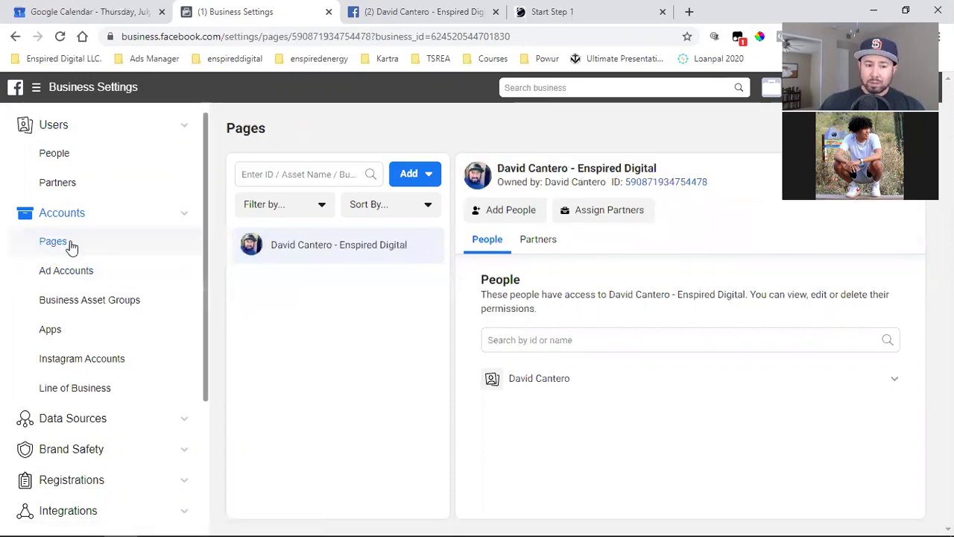
click(419, 172)
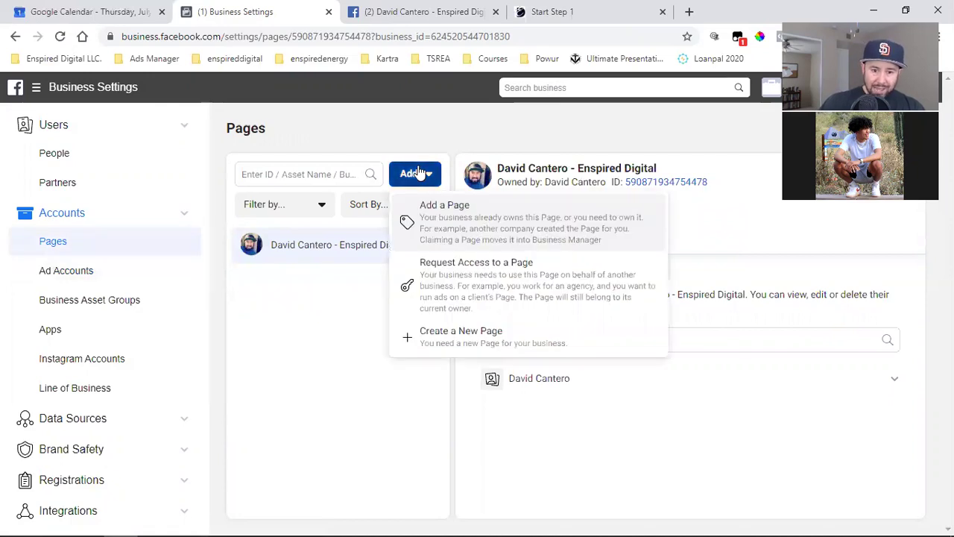
click(494, 283)
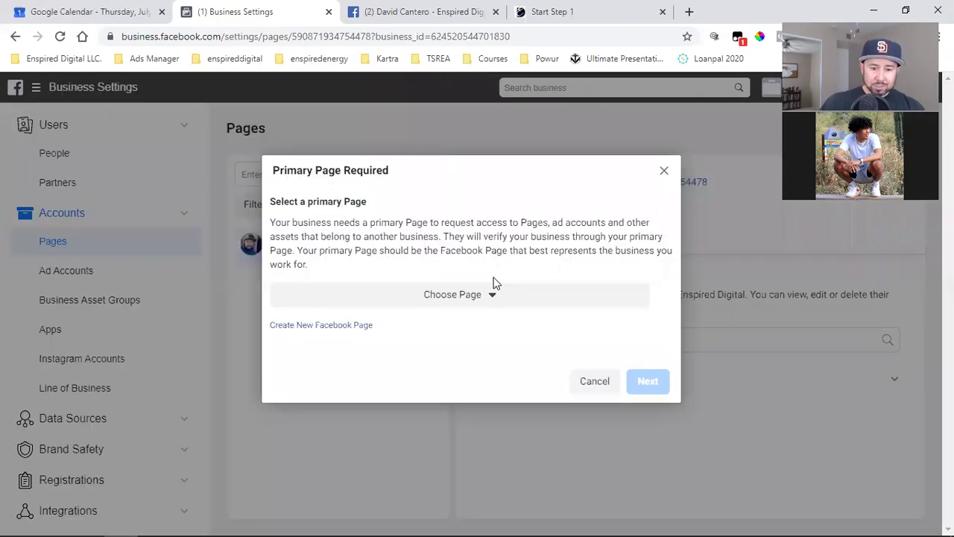
click(492, 298)
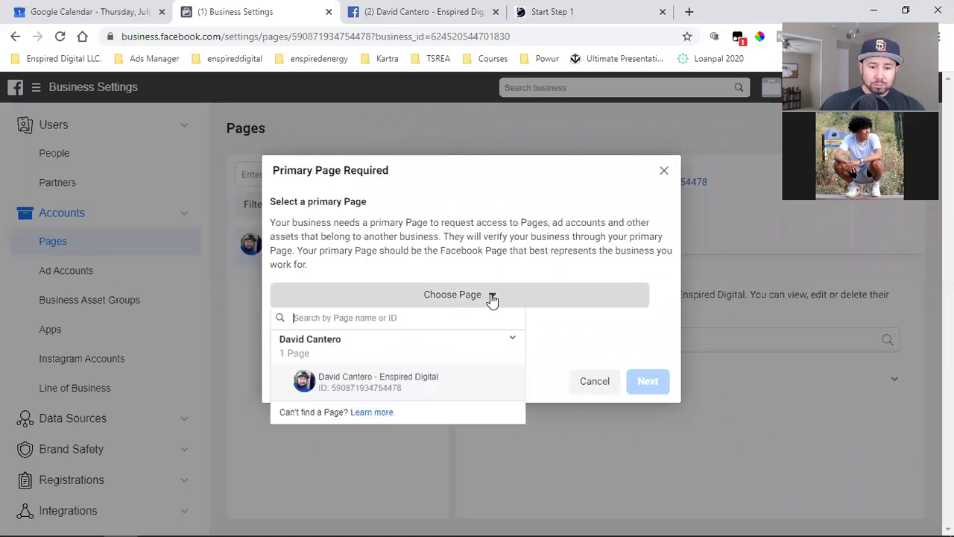
- Find the sponsored Wefunder post in the Facebook news feed and open Wefunder's page
click(421, 11)
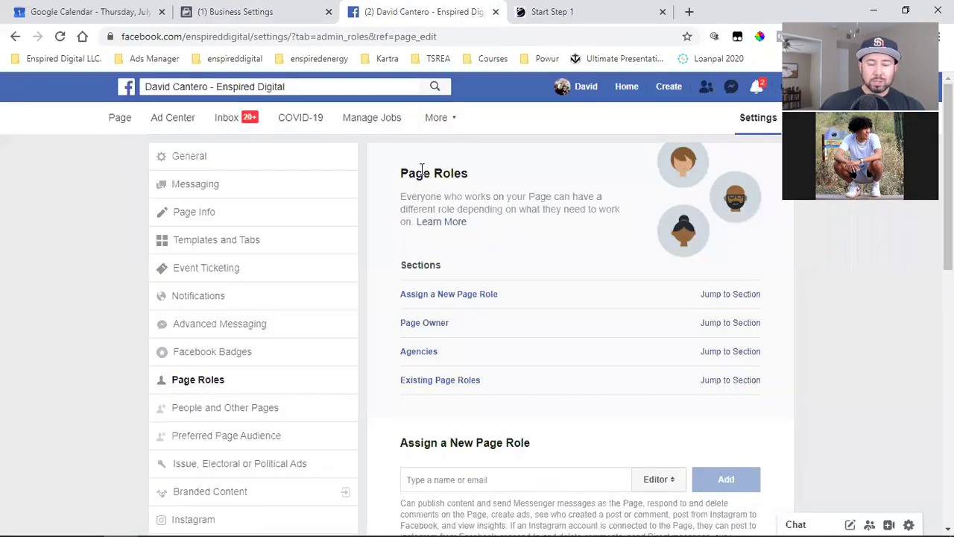
click(272, 87)
click(630, 87)
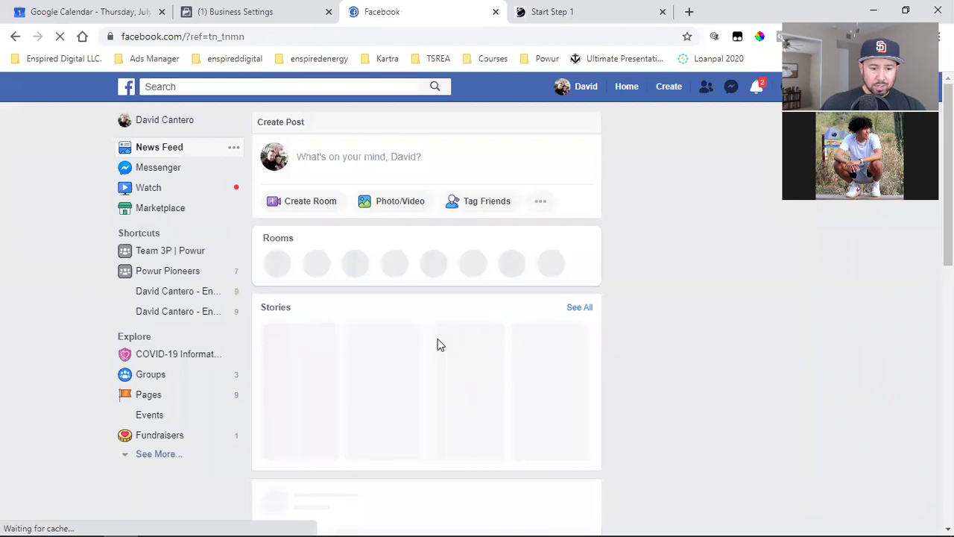
scroll(440, 343, down, 4)
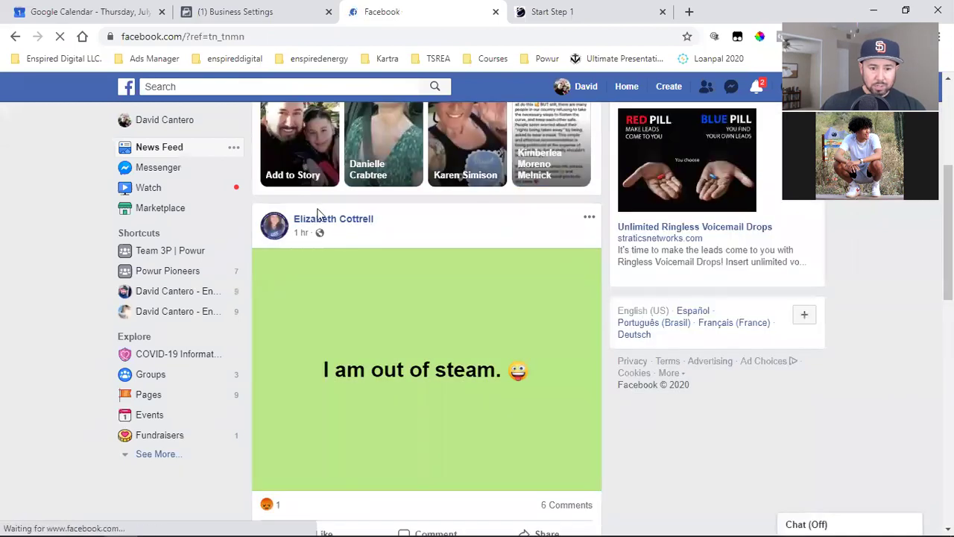
scroll(435, 293, down, 8)
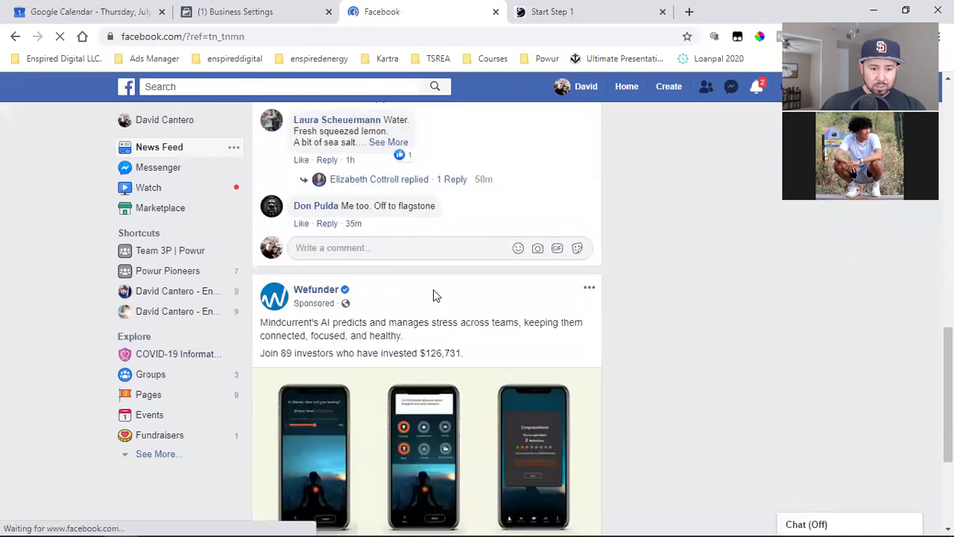
scroll(433, 292, down, 3)
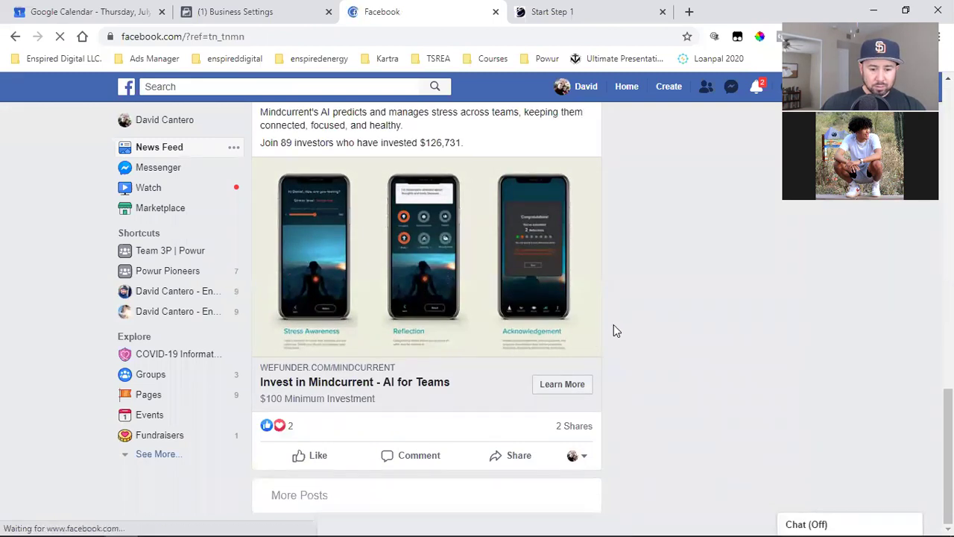
scroll(624, 356, down, 3)
scroll(400, 345, up, 4)
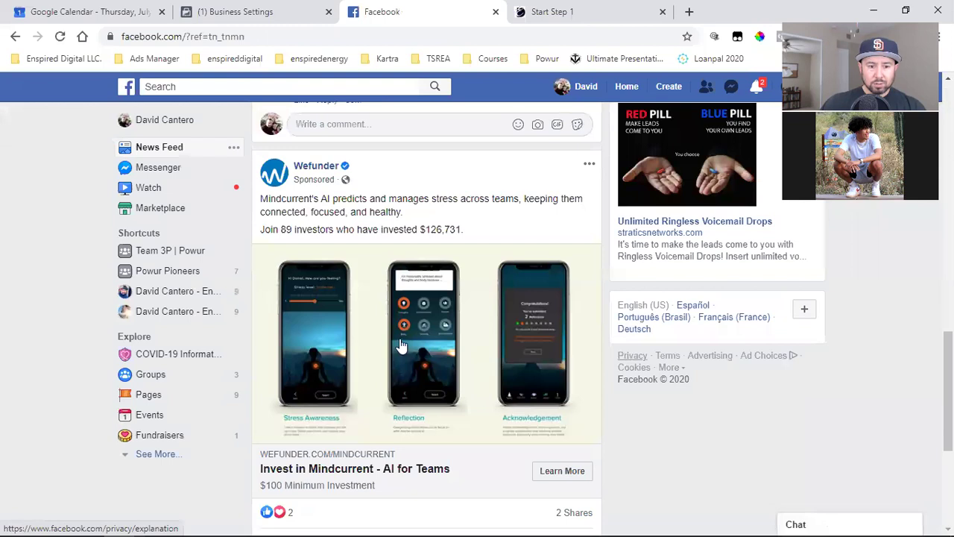
scroll(400, 346, up, 3)
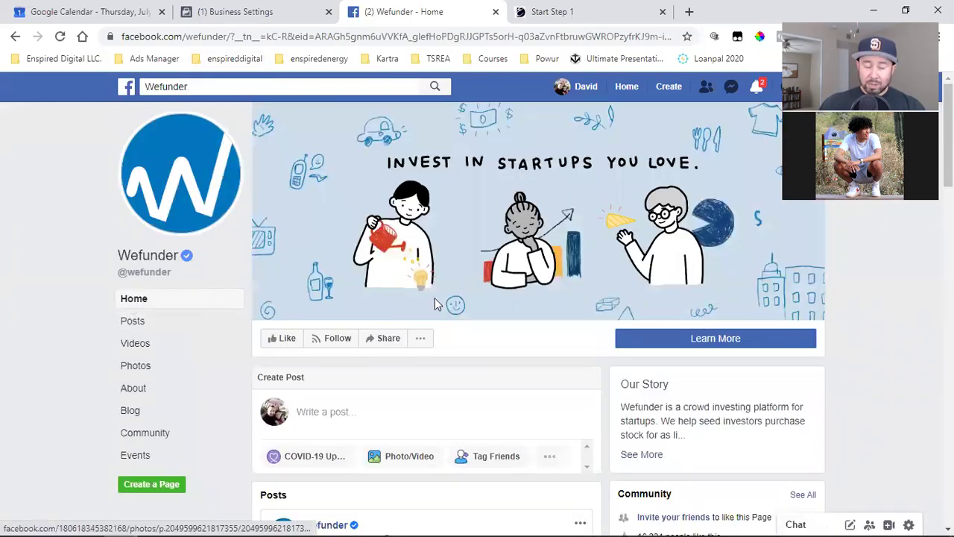
- Strip the tracking parameters from the Wefunder page's address and copy the clean facebook.com/wefunder/ URL
click(289, 39)
drag(292, 37, 674, 38)
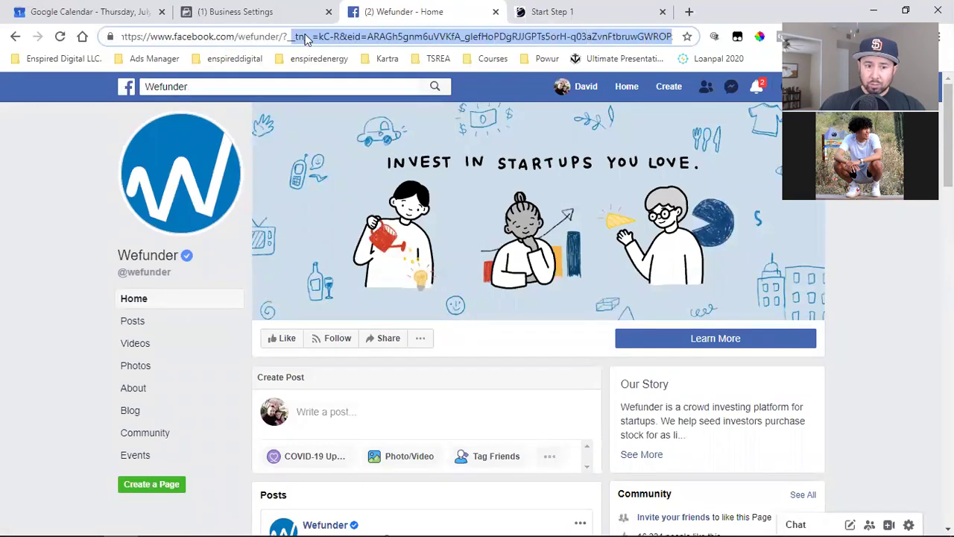
click(149, 301)
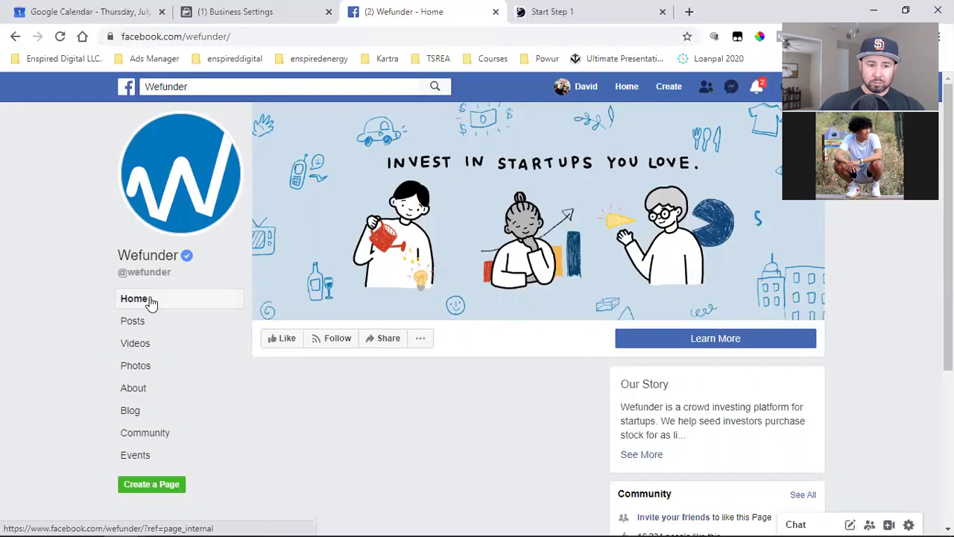
click(205, 37)
right_click(211, 44)
click(227, 115)
- Return to Business Settings, cancel the primary Page selection and switch to the business account that manages the client pages
click(272, 8)
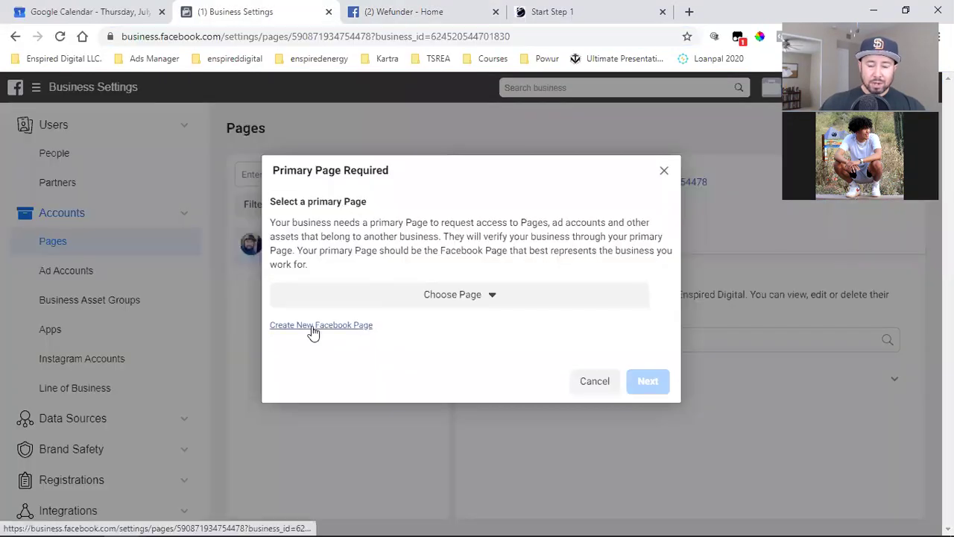
click(584, 384)
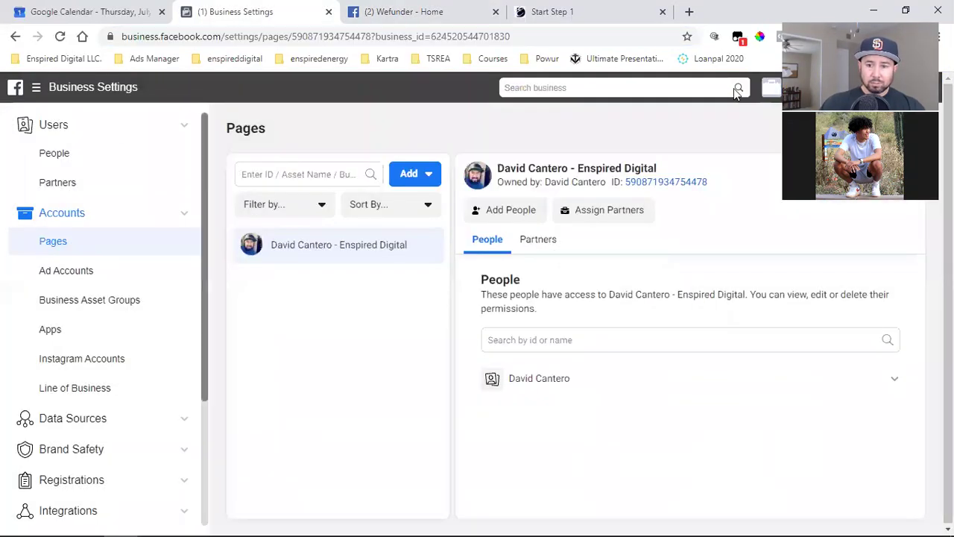
click(768, 94)
click(687, 259)
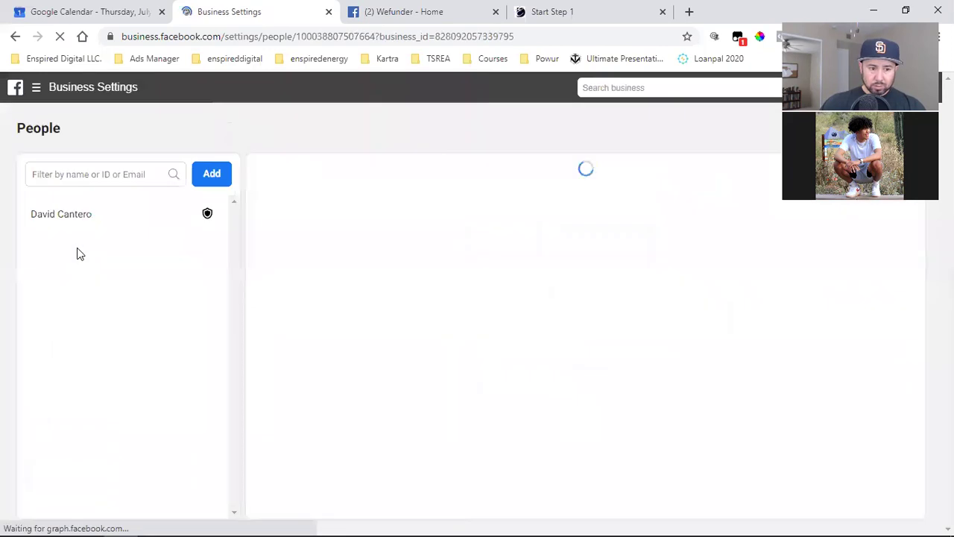
- Start an access request for the Wefunder Page using its copied URL and enable Manage Page admin access
click(85, 244)
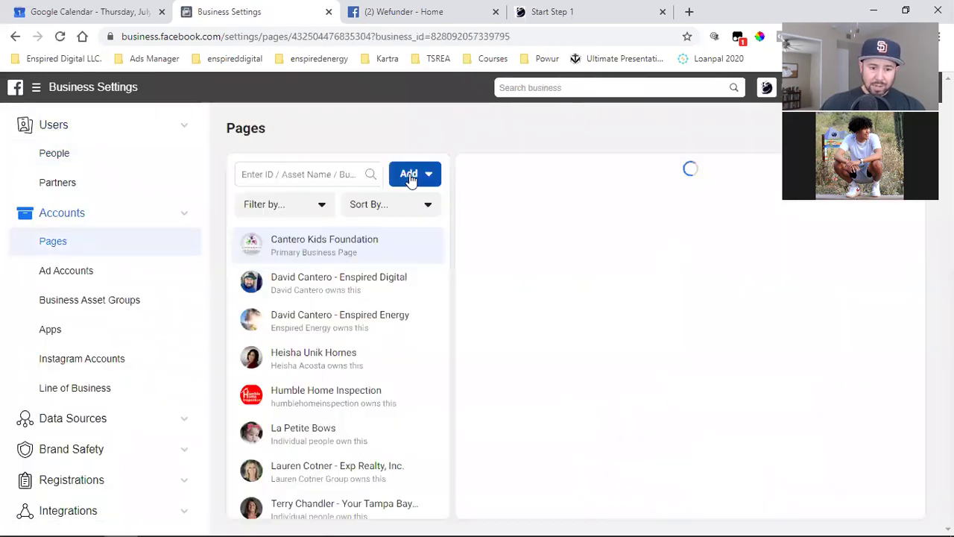
click(412, 177)
click(447, 277)
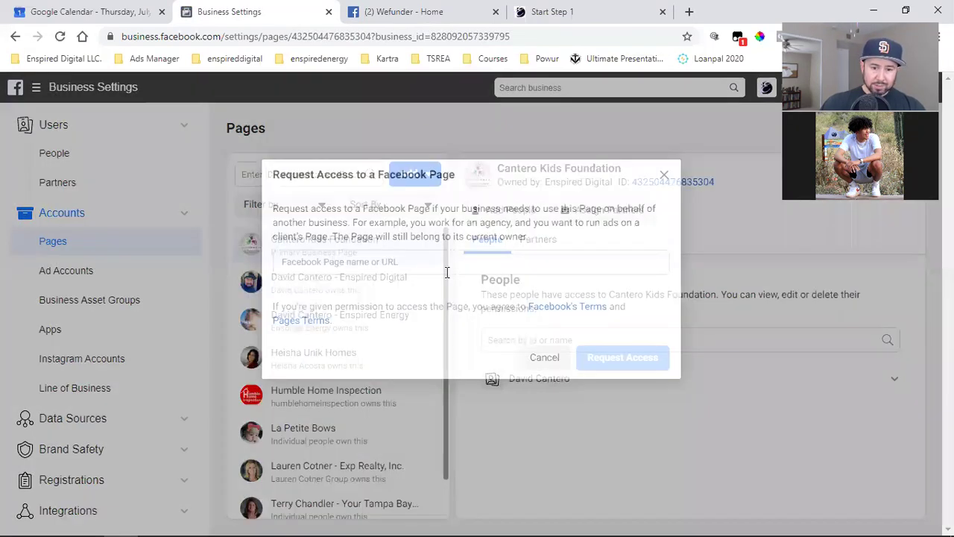
key(ctrl+v)
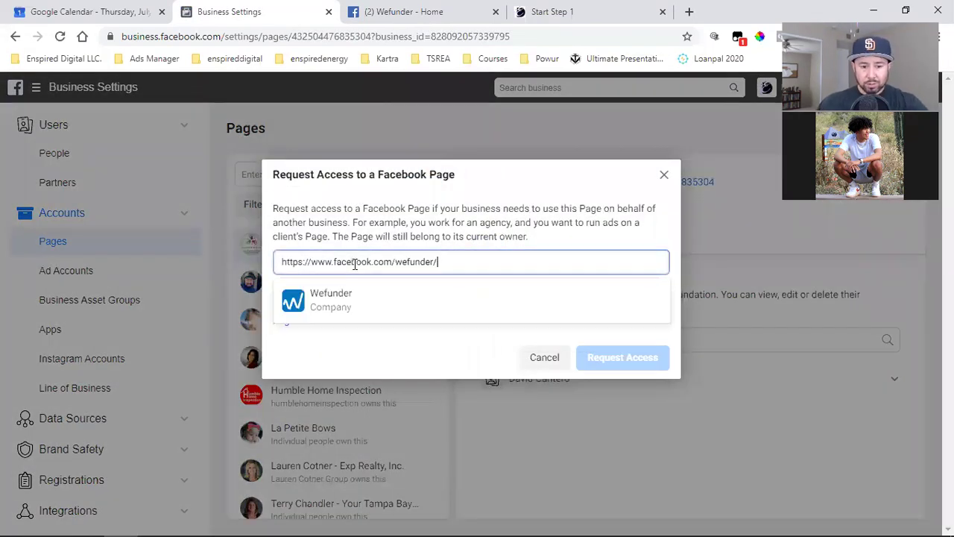
click(337, 300)
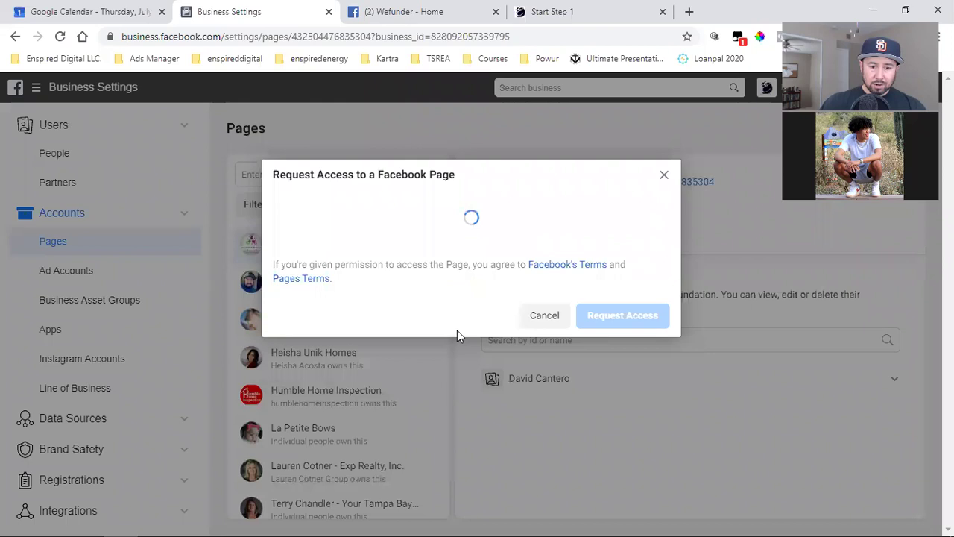
scroll(456, 336, down, 2)
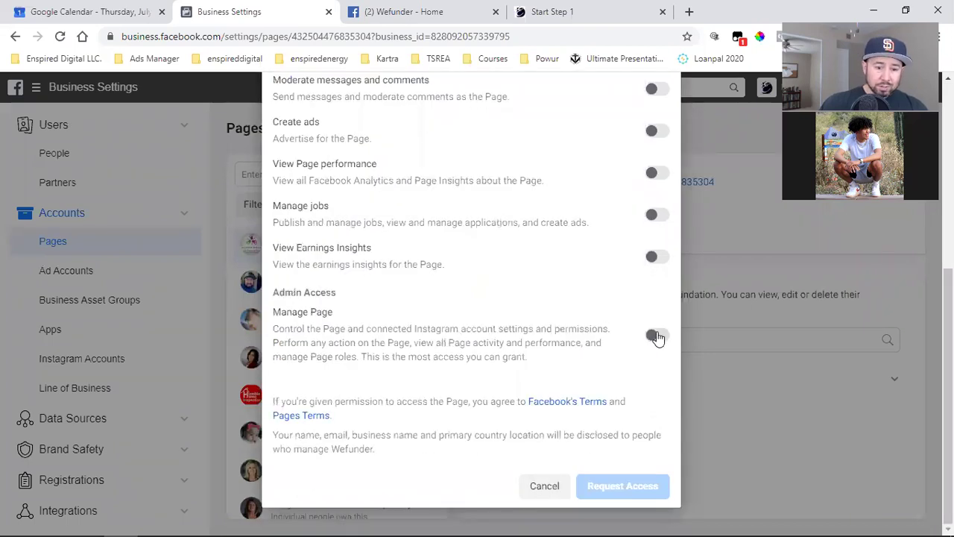
click(656, 336)
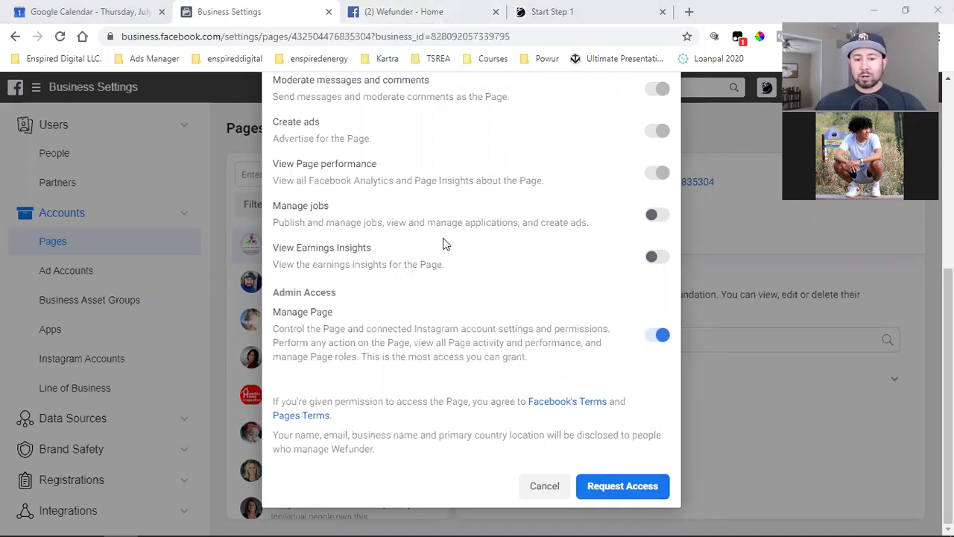
- Open the Enspired Digital Facebook Page's settings and examine the agency listed under its Page Roles
click(432, 8)
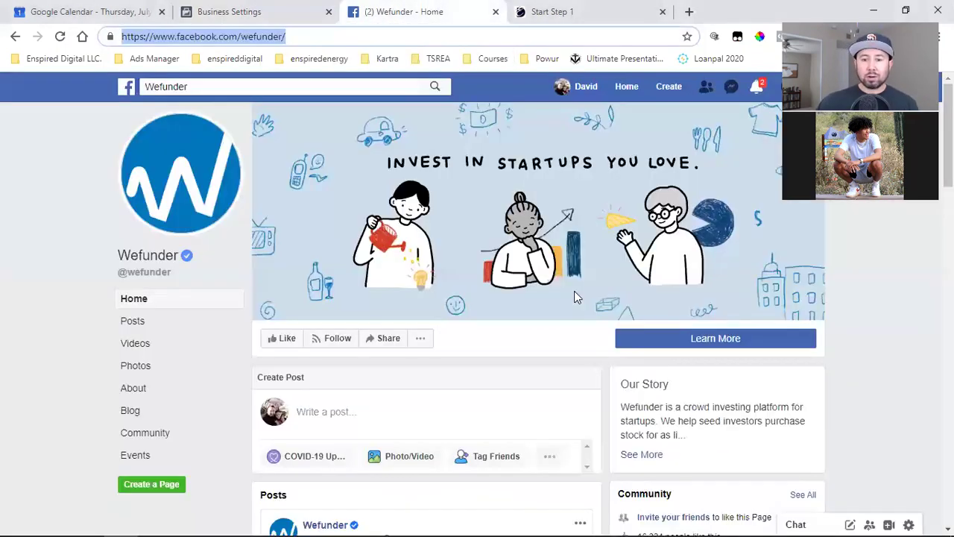
click(582, 88)
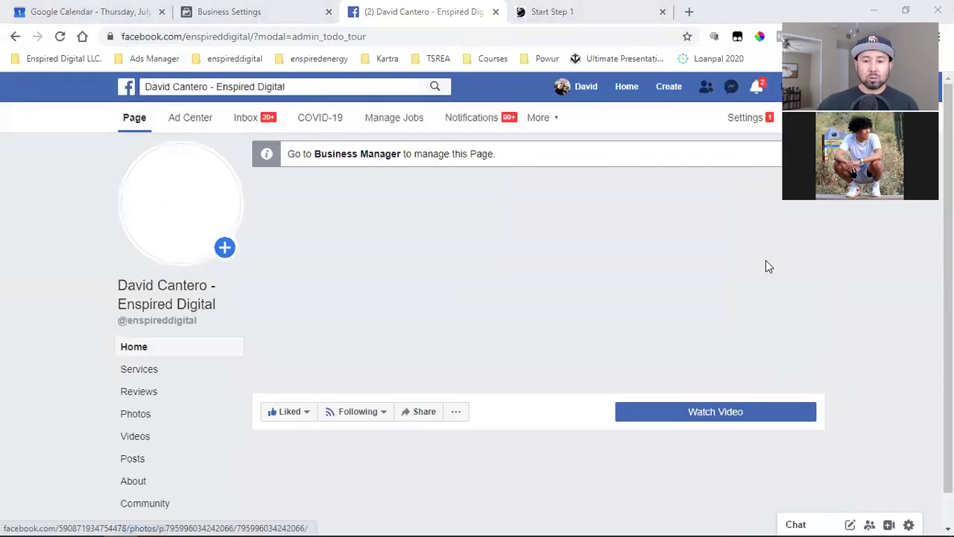
click(749, 121)
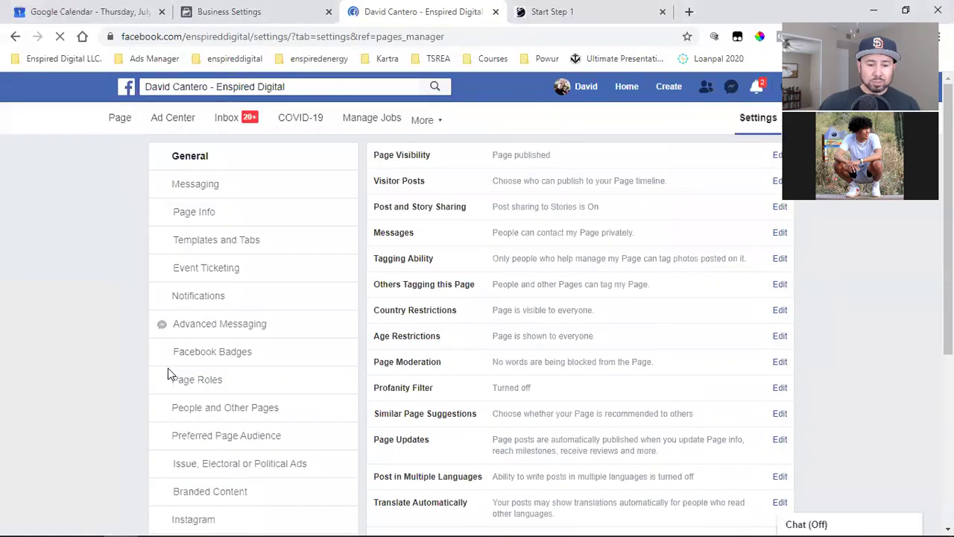
click(208, 382)
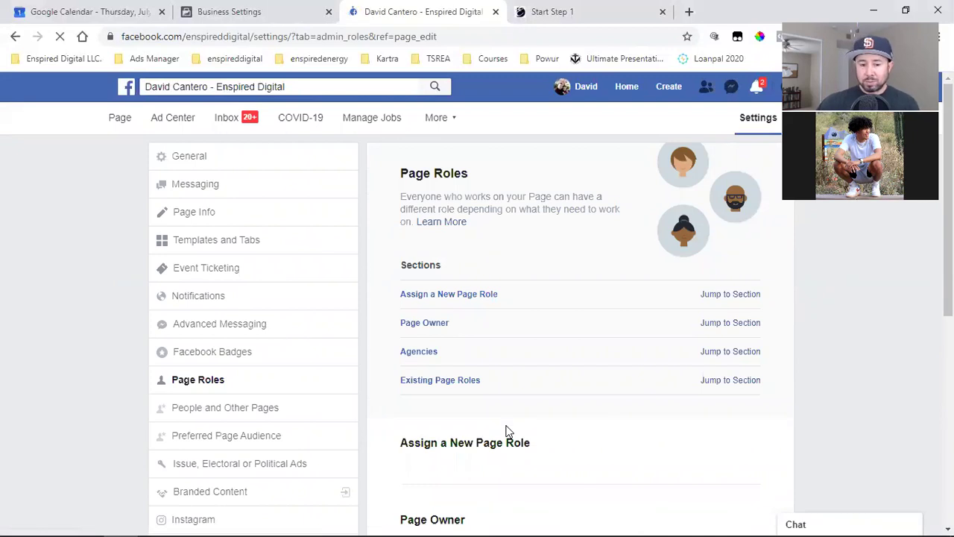
scroll(506, 430, down, 5)
scroll(507, 431, down, 1)
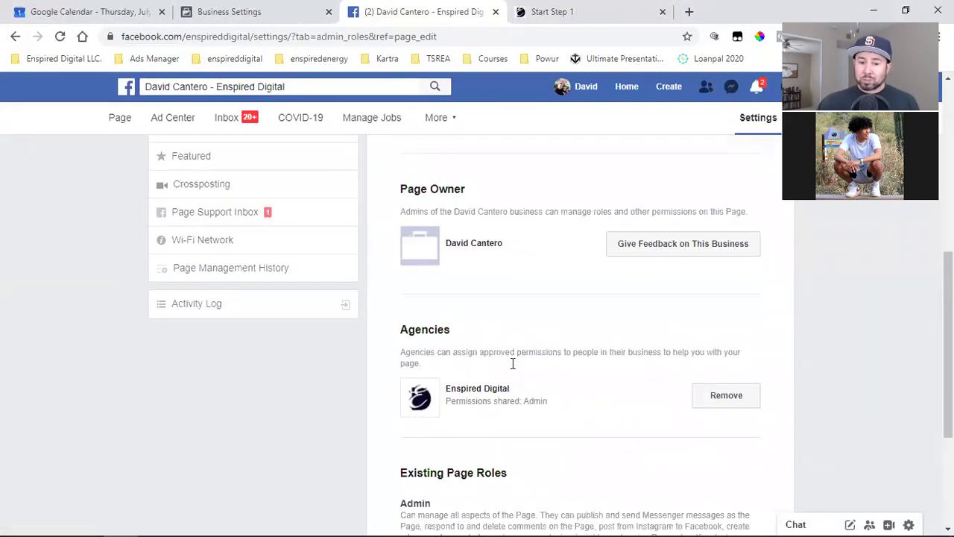
triple_click(478, 388)
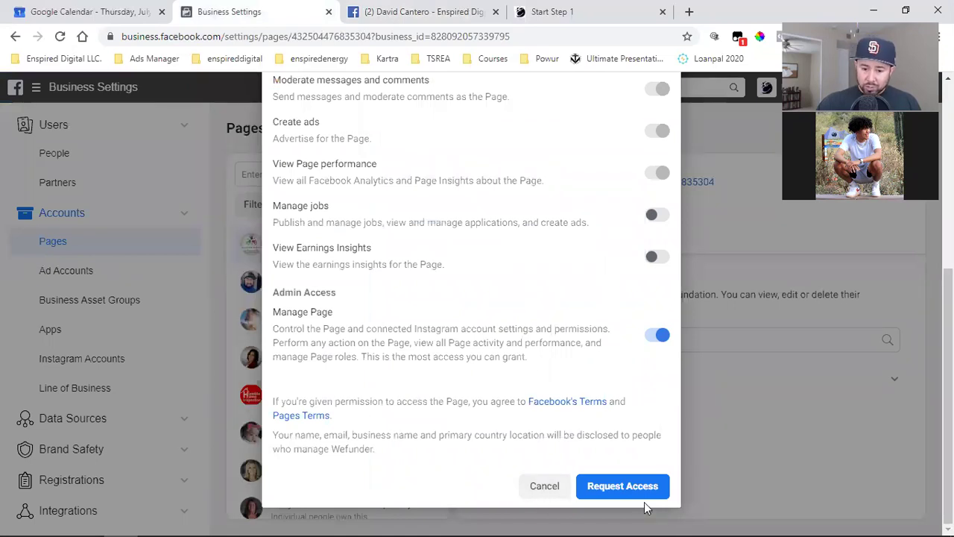
- Cancel the Wefunder access request, reload Business Settings and check who owns the Cantero Kids Foundation Page
click(548, 486)
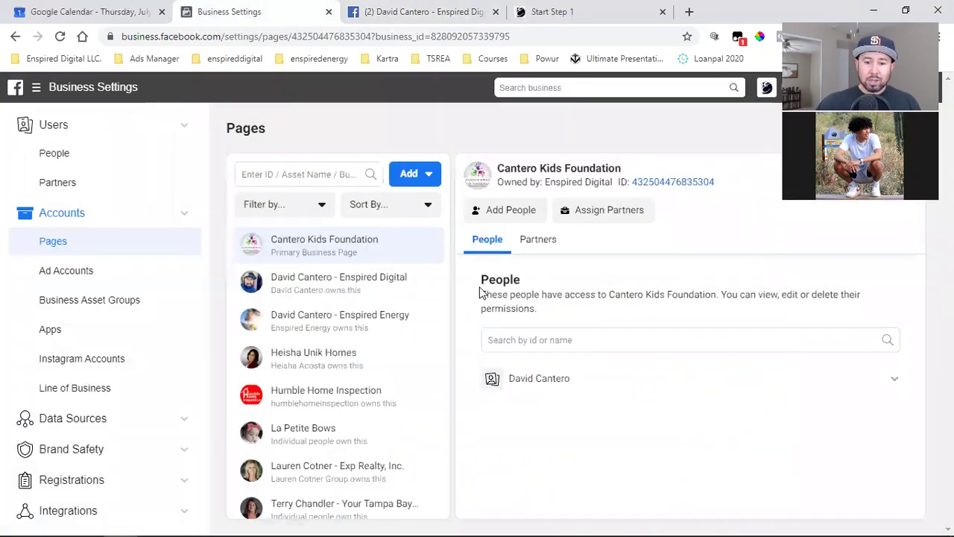
click(60, 36)
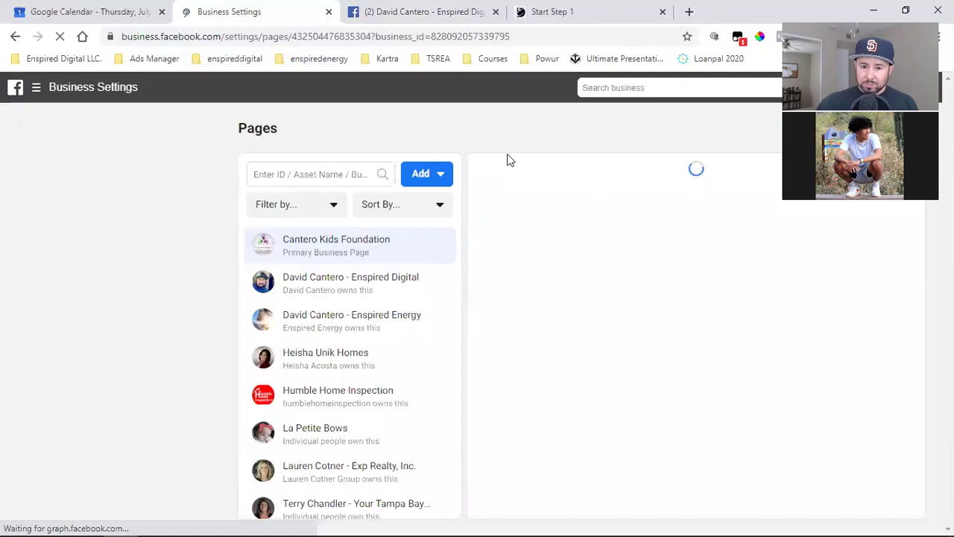
triple_click(514, 167)
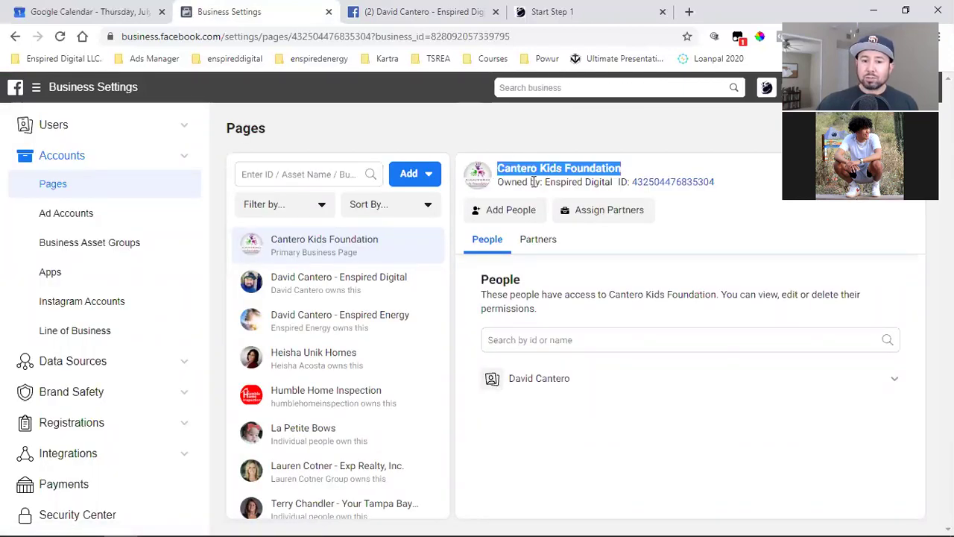
triple_click(567, 184)
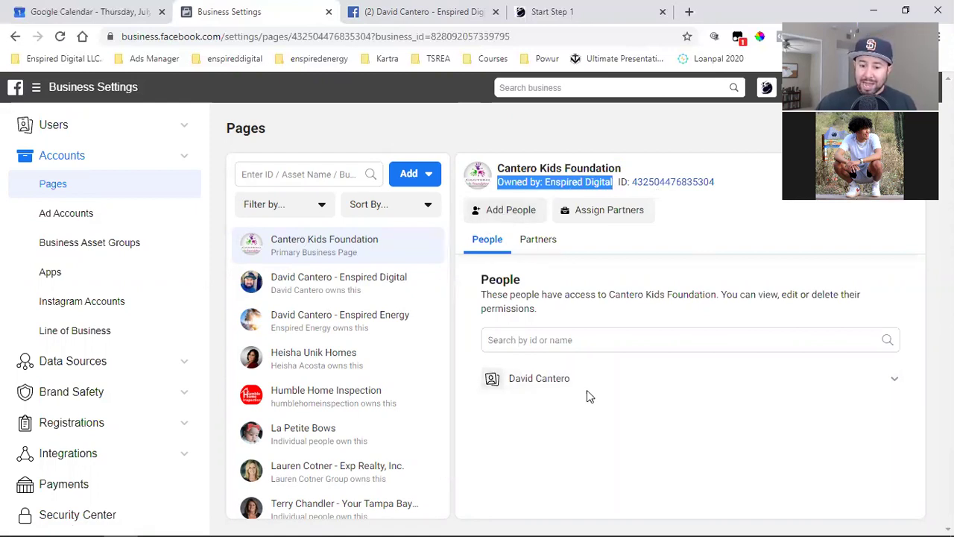
- Set up Manage Page access to the Cantero Kids Foundation Page for the listed person and close the dialog without assigning it
click(490, 215)
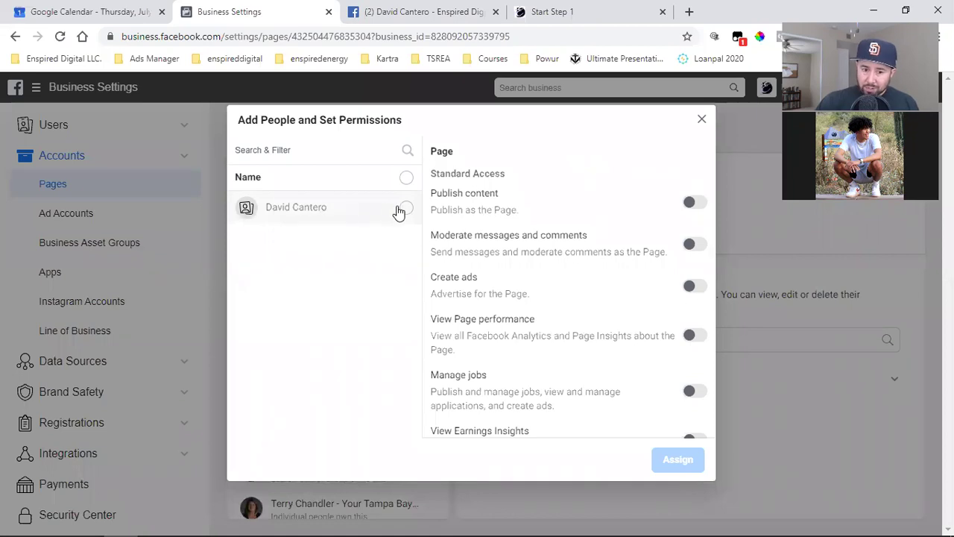
click(405, 208)
scroll(628, 315, down, 2)
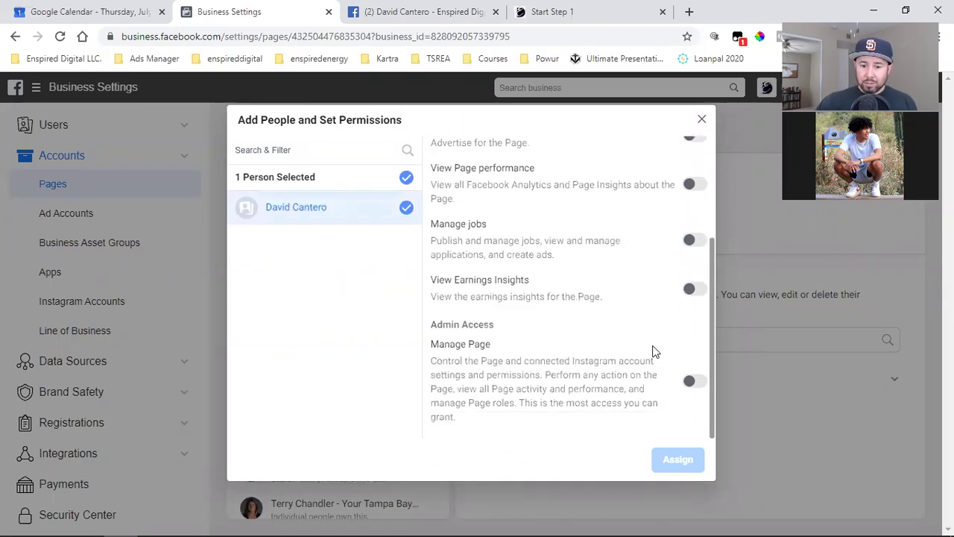
click(695, 381)
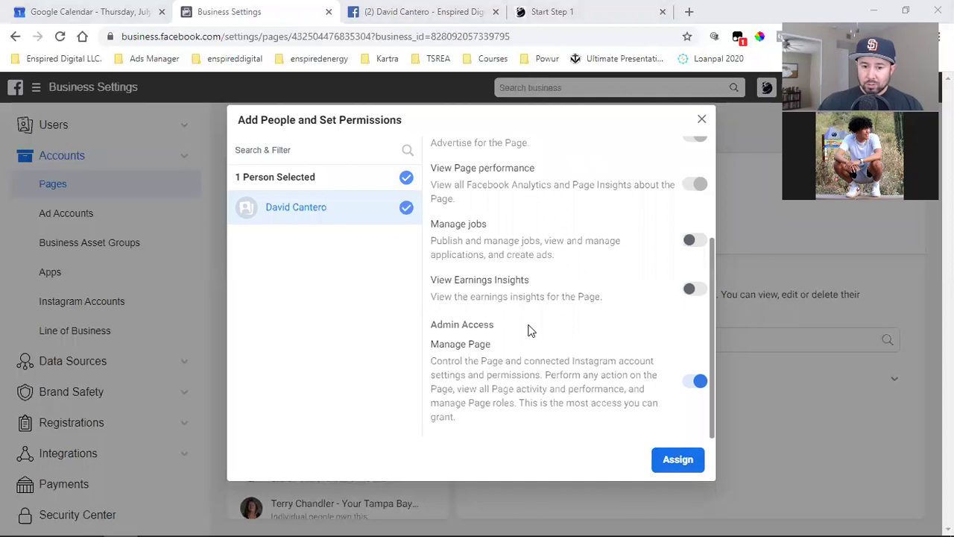
click(701, 119)
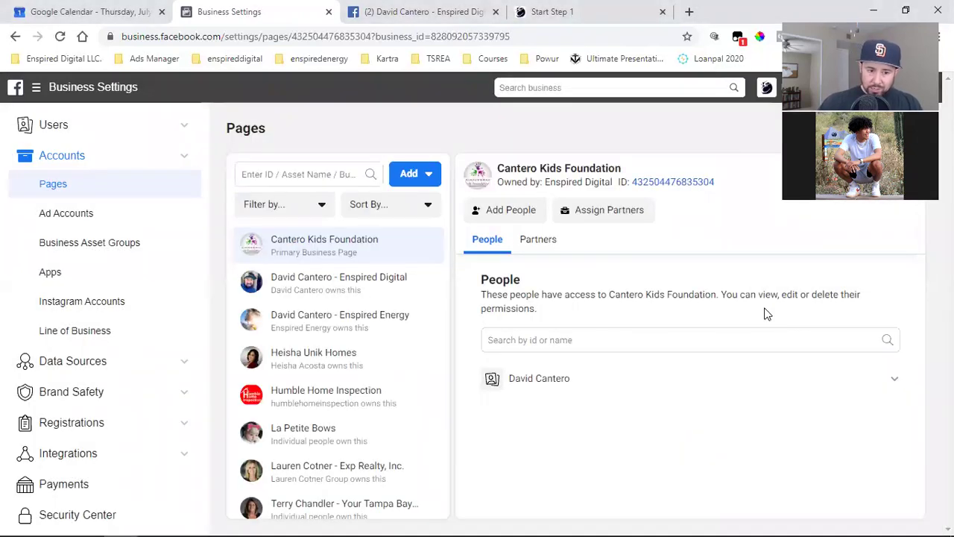
- Switch from Business Settings to Ads Manager and close the Start Step 1 and Facebook Page browser tabs
click(33, 89)
click(97, 186)
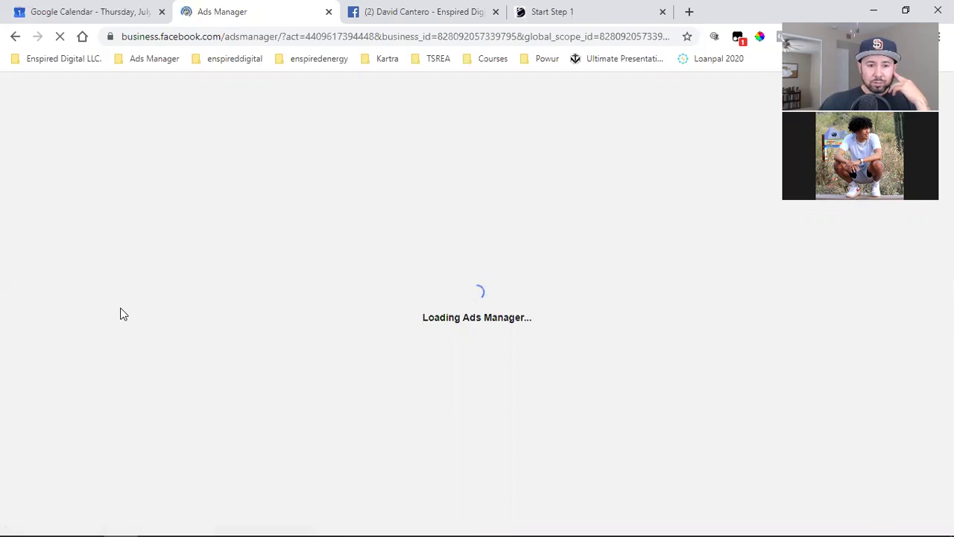
click(662, 11)
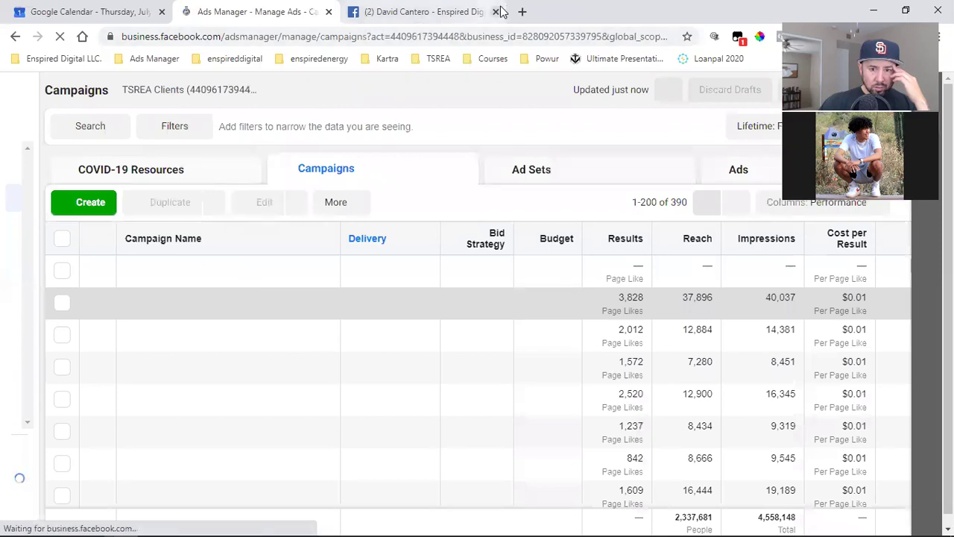
click(495, 11)
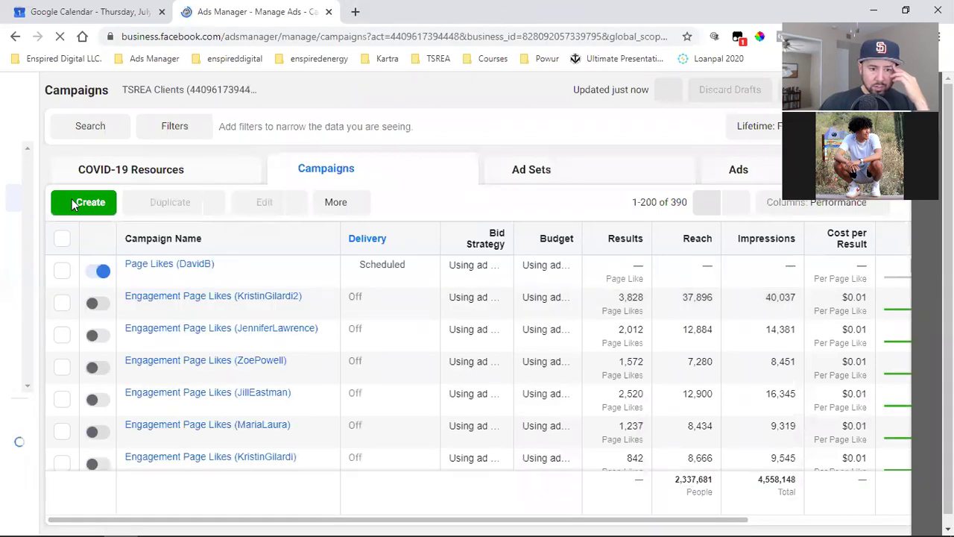
- Create a new campaign with the Engagement objective and Page likes as the engagement type
click(72, 204)
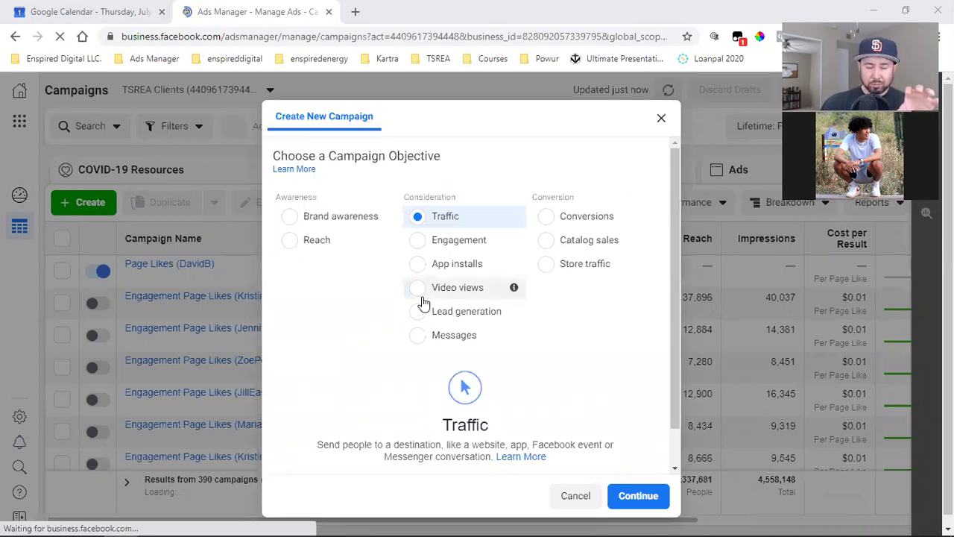
click(456, 241)
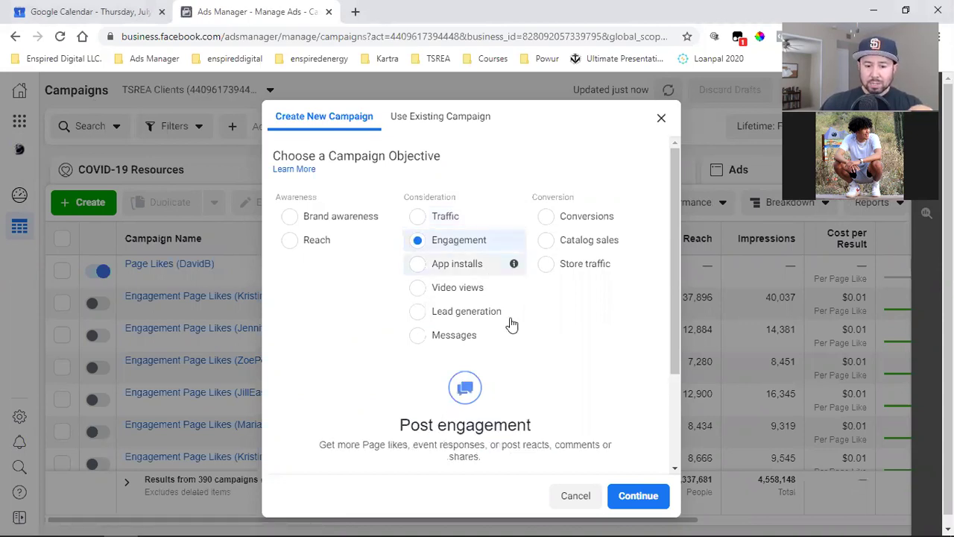
scroll(511, 324, down, 2)
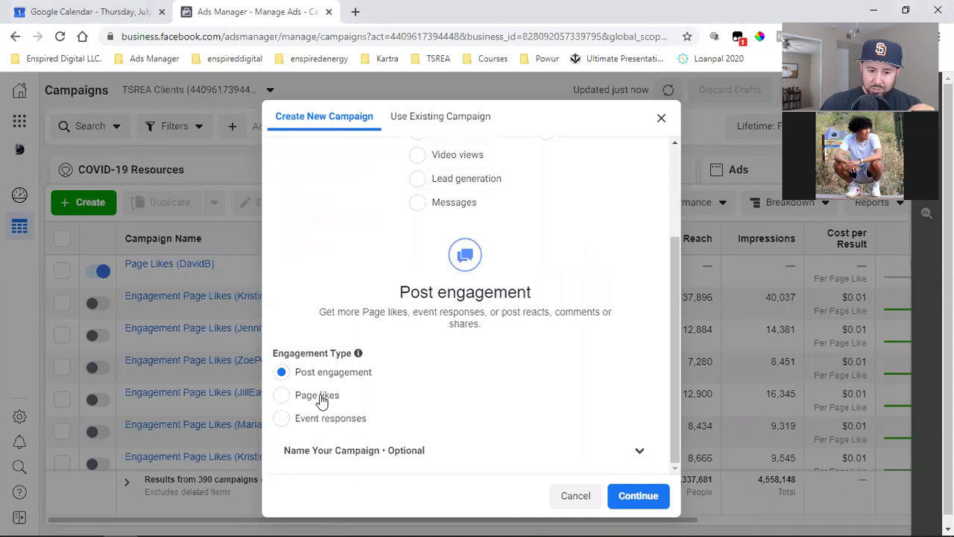
click(322, 399)
- Name the campaign "Page Likes" followed by the client's name in parentheses
click(416, 449)
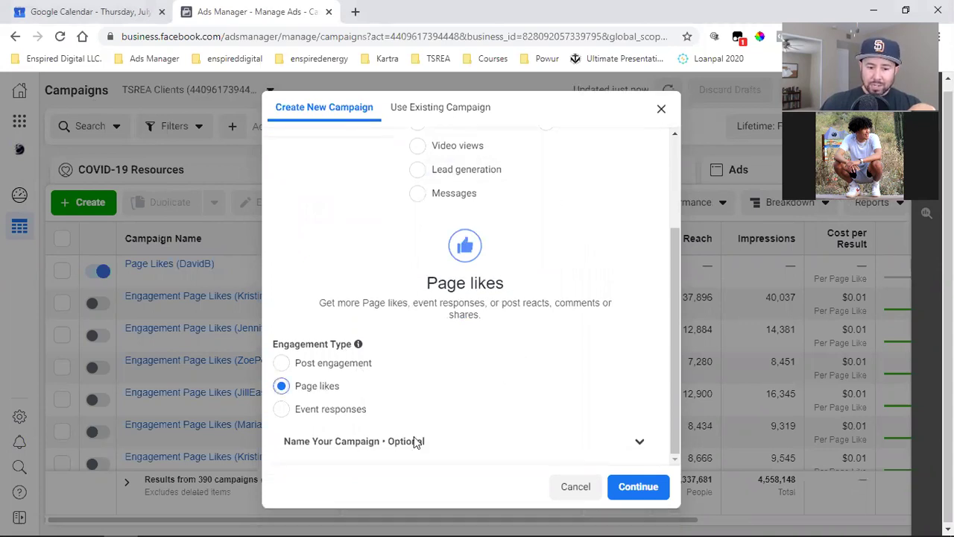
scroll(456, 351, down, 3)
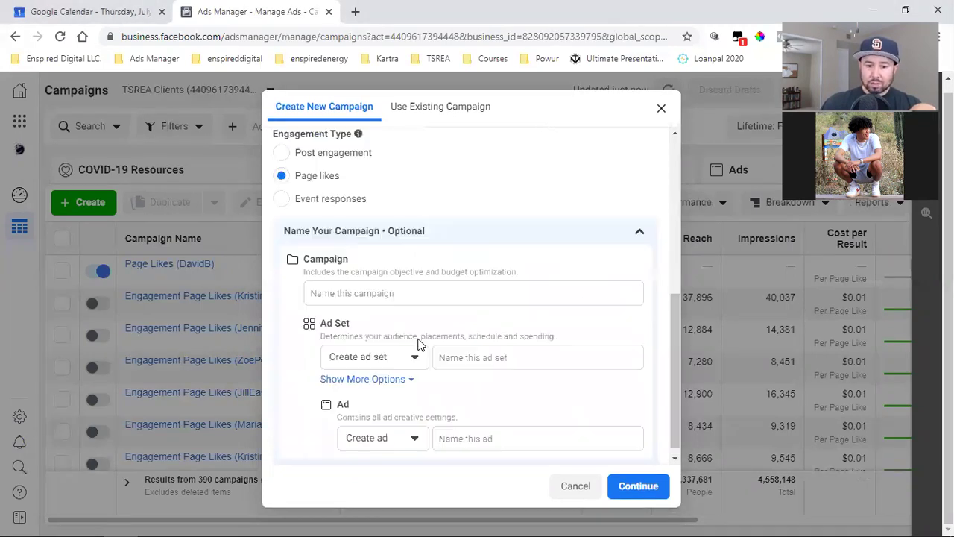
click(368, 293)
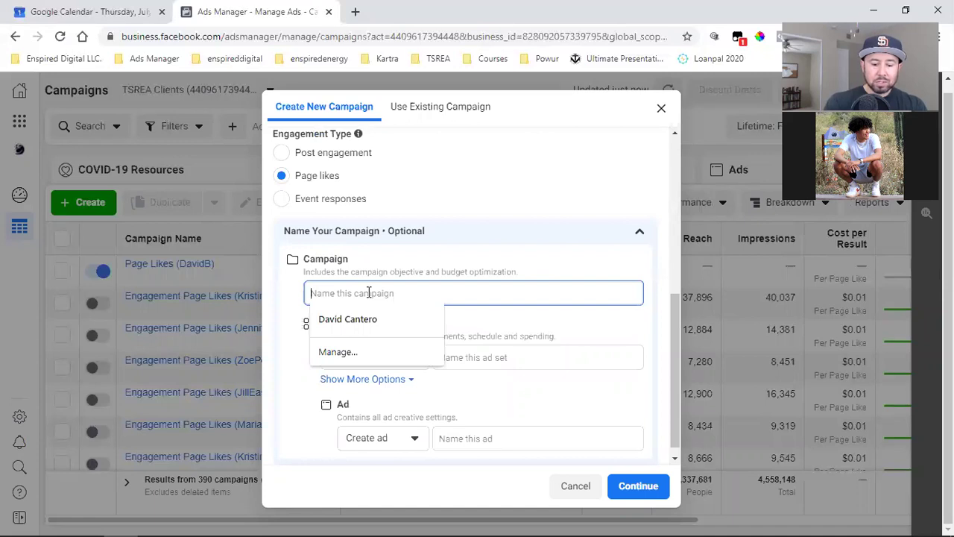
text(Page Likes )
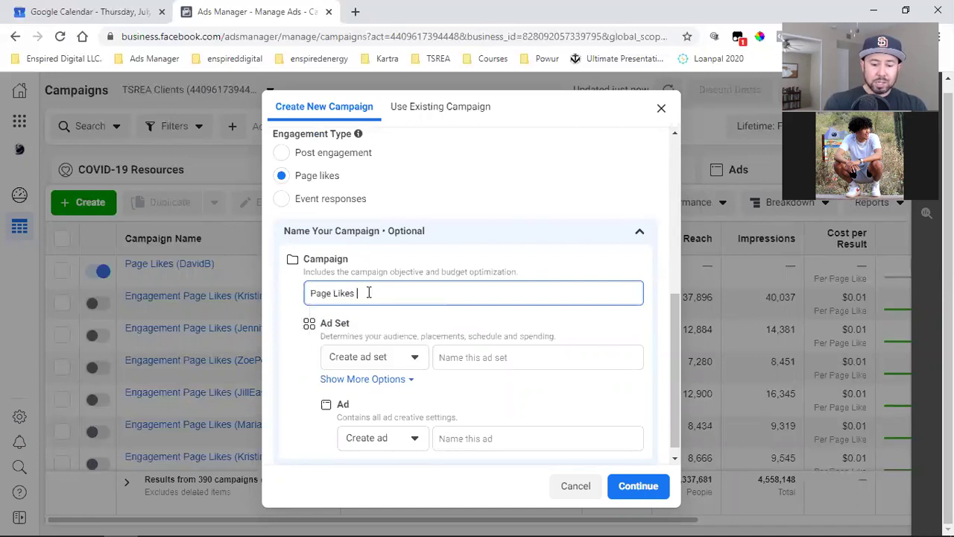
text((JoePainter)
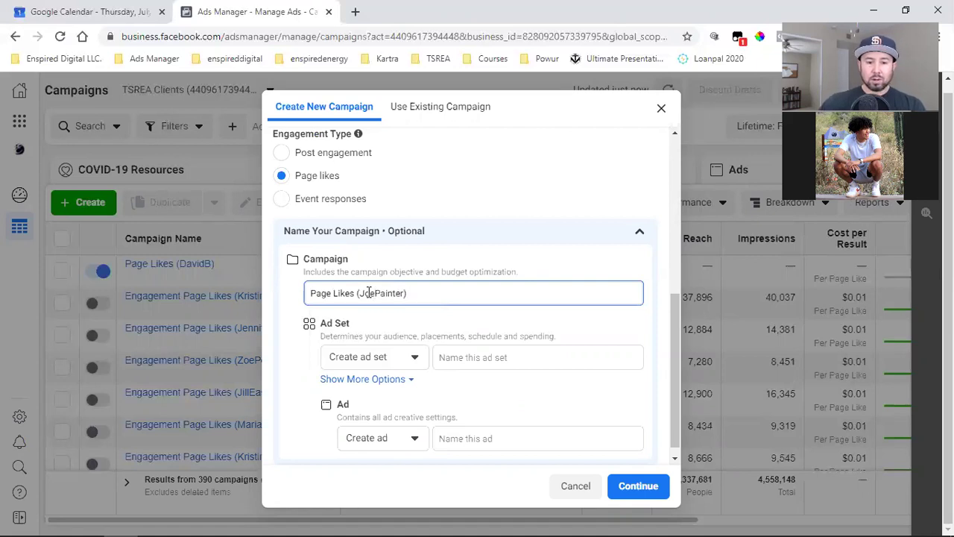
- Copy the campaign name to both the ad set and the ad, and continue to the campaign editor
key(ctrl+a)
right_click(368, 293)
click(419, 343)
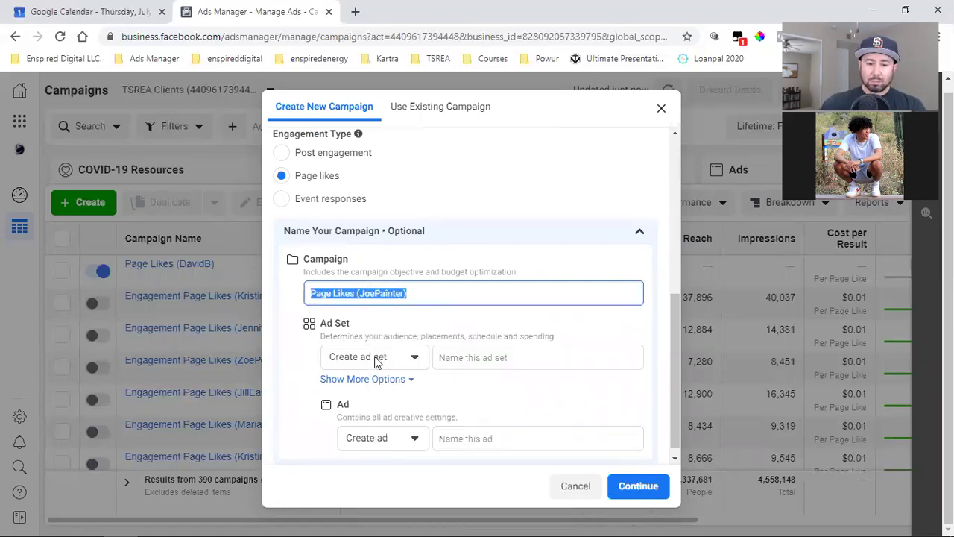
click(504, 357)
key(ctrl+v)
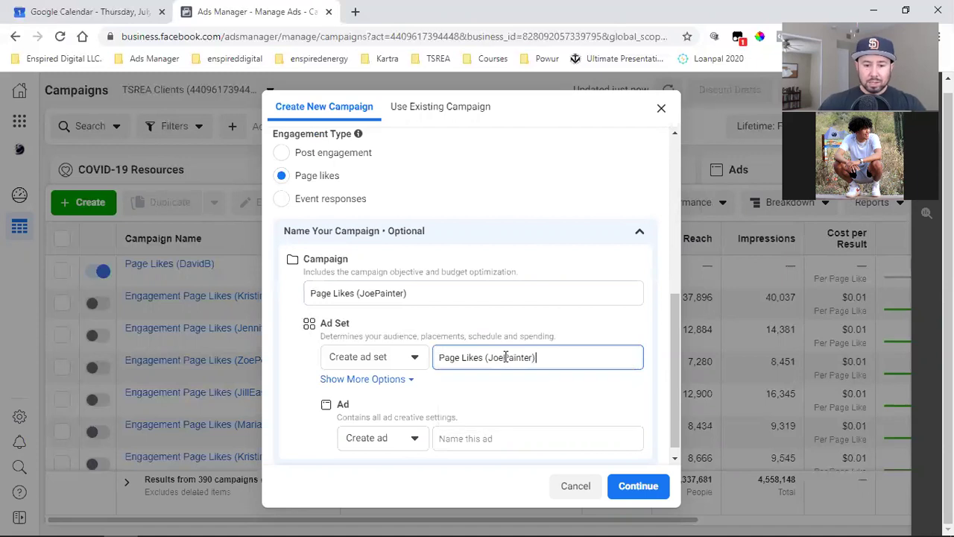
click(490, 432)
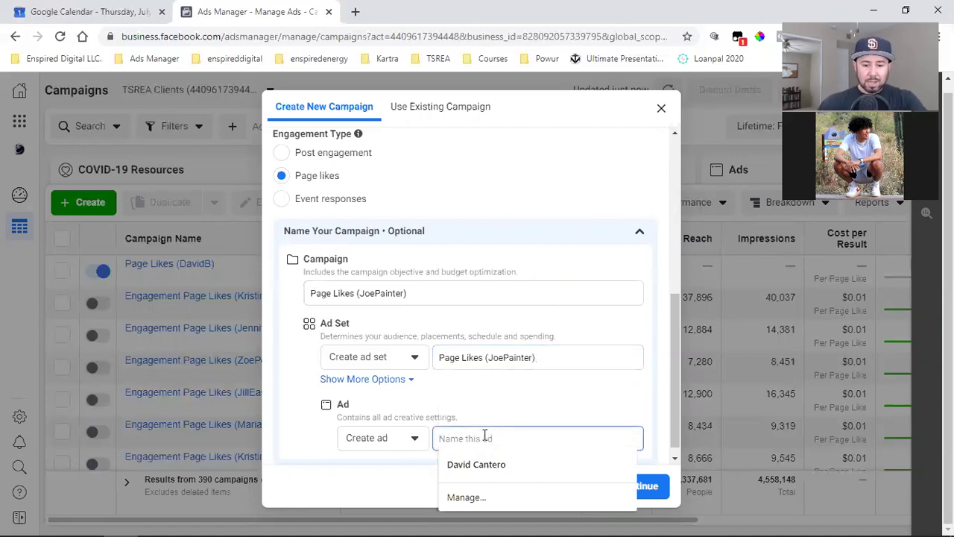
key(ctrl+v)
click(638, 485)
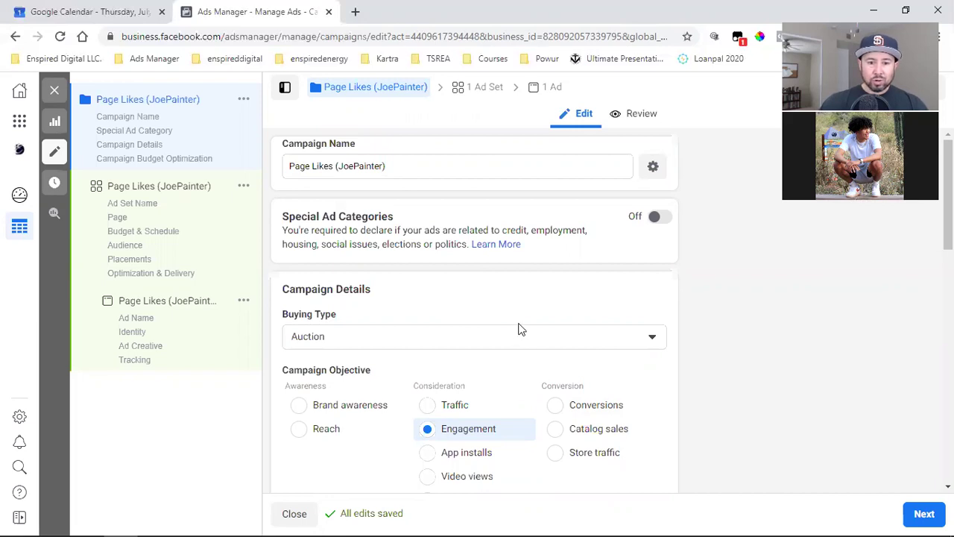
- Look over the campaign's objective, spending limit and budget optimization settings, and continue to the ad set
scroll(519, 330, down, 8)
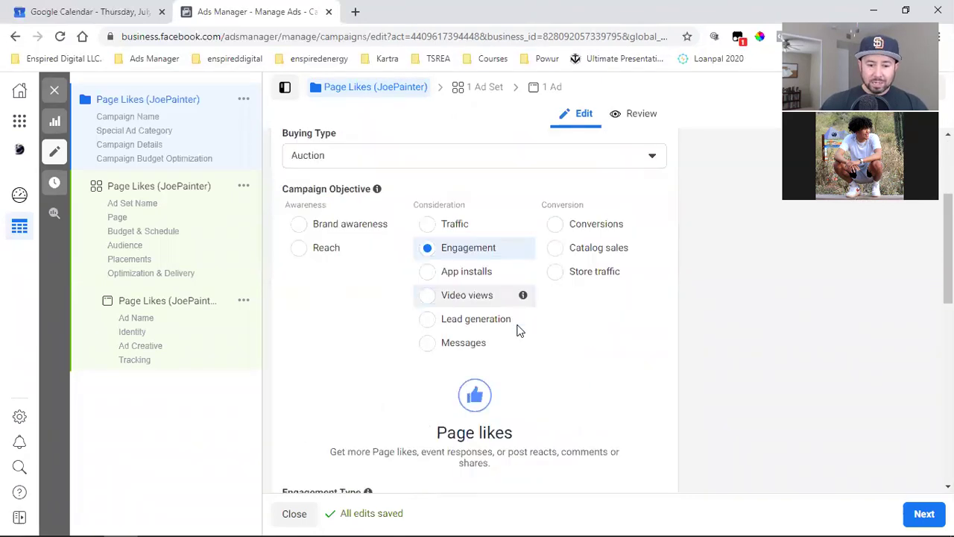
scroll(519, 330, down, 3)
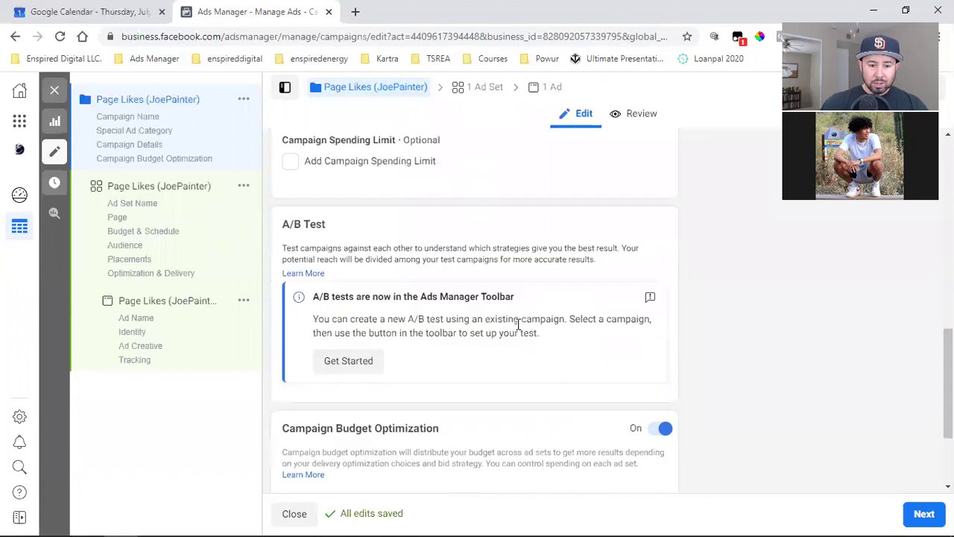
click(923, 514)
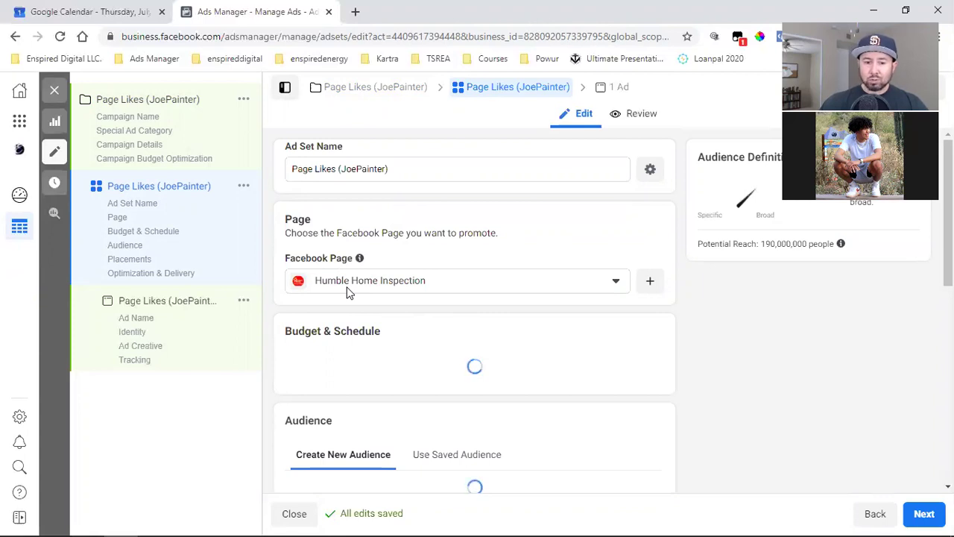
- Choose the client's Exp Realty, Inc. Page as the Facebook Page to promote in the ad set
click(347, 289)
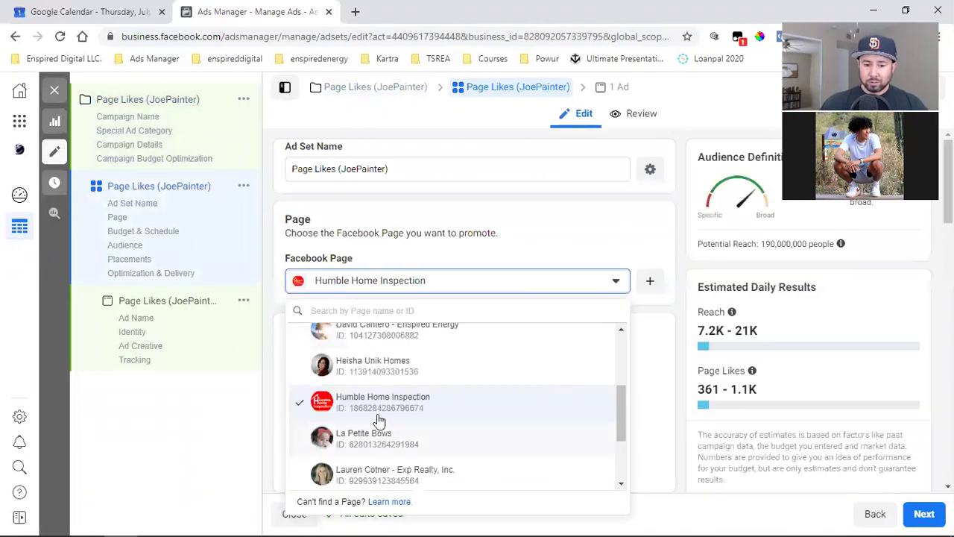
scroll(378, 437, up, 2)
scroll(482, 402, up, 1)
scroll(483, 402, down, 2)
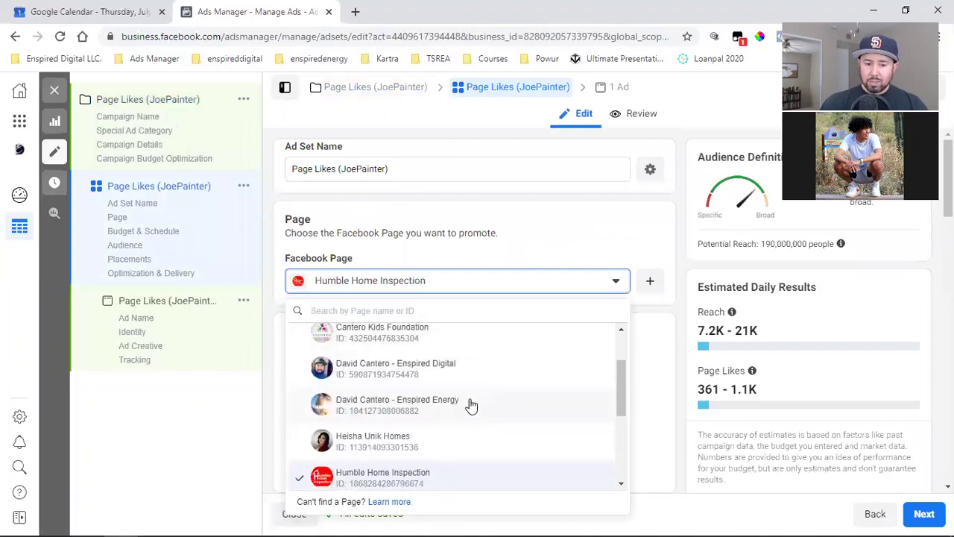
scroll(469, 403, down, 1)
scroll(378, 369, down, 3)
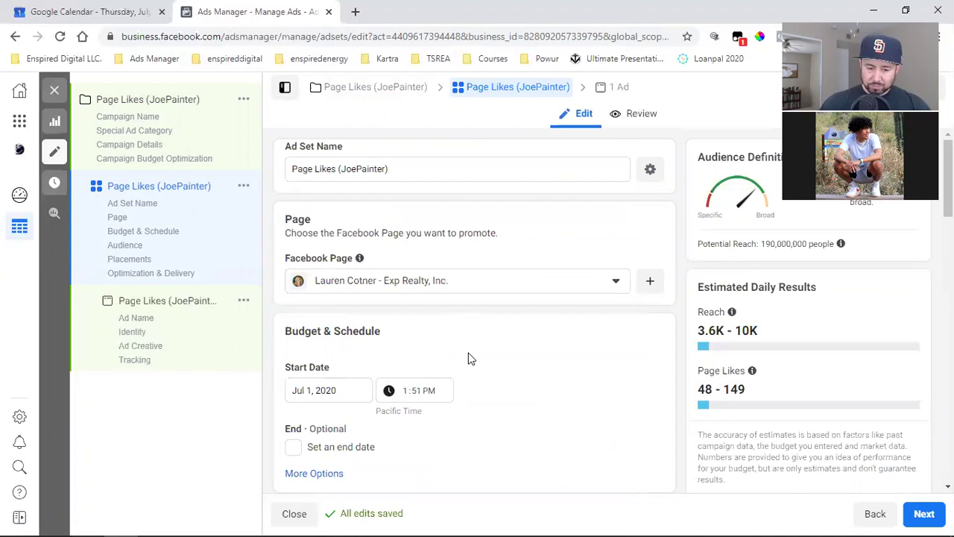
- Look over the ad set's schedule, audience and location settings, and open the ad's creative settings
scroll(468, 358, down, 3)
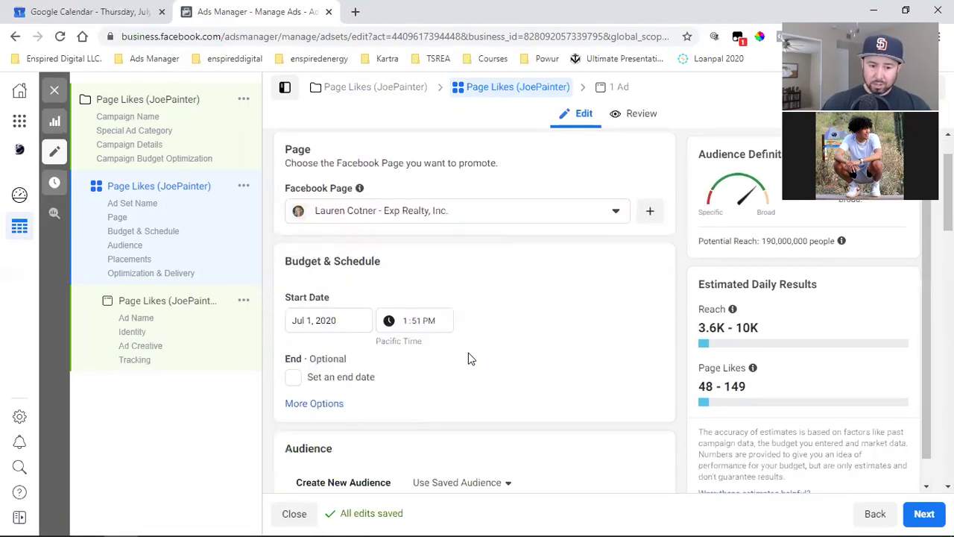
scroll(468, 358, down, 5)
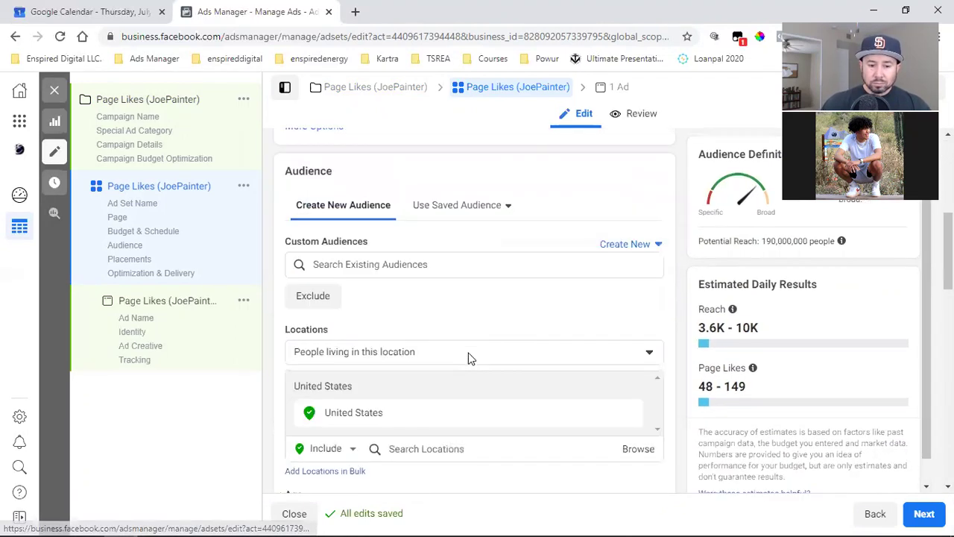
click(154, 345)
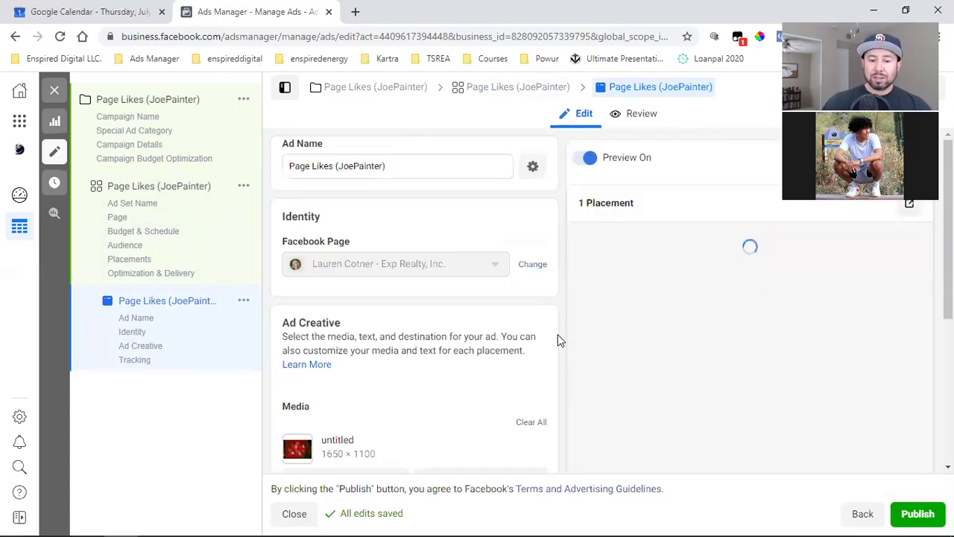
- Start changing the ad's image and search the free stock photos for "House painter"
scroll(557, 336, down, 2)
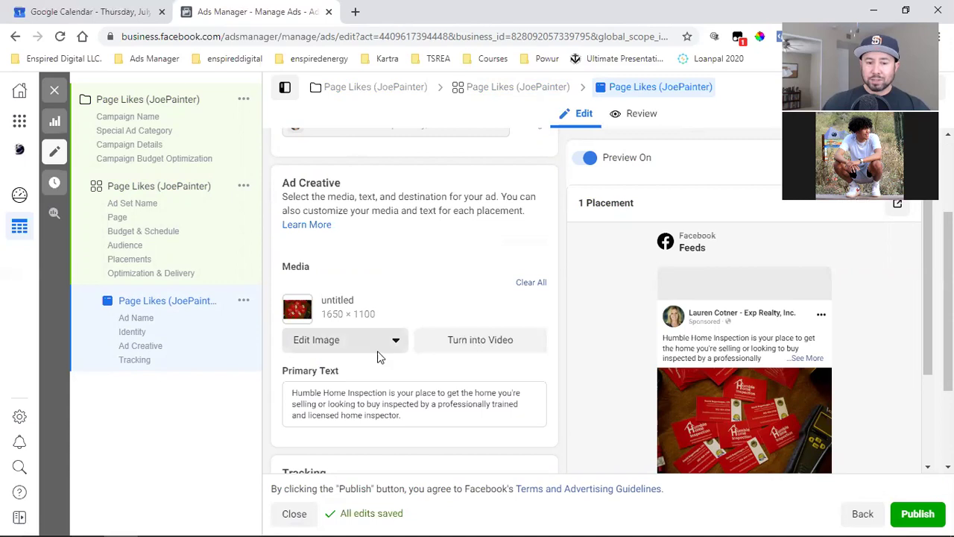
click(335, 343)
click(324, 372)
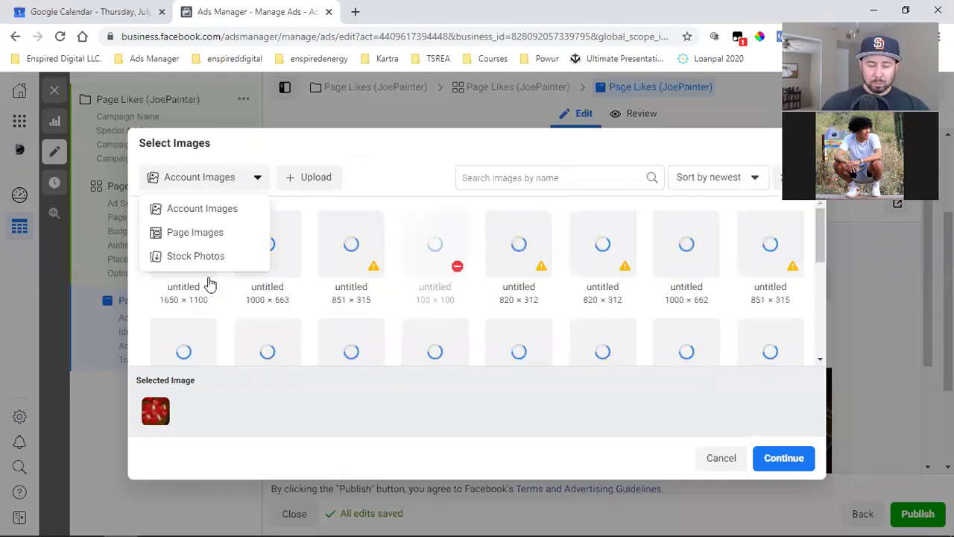
click(212, 256)
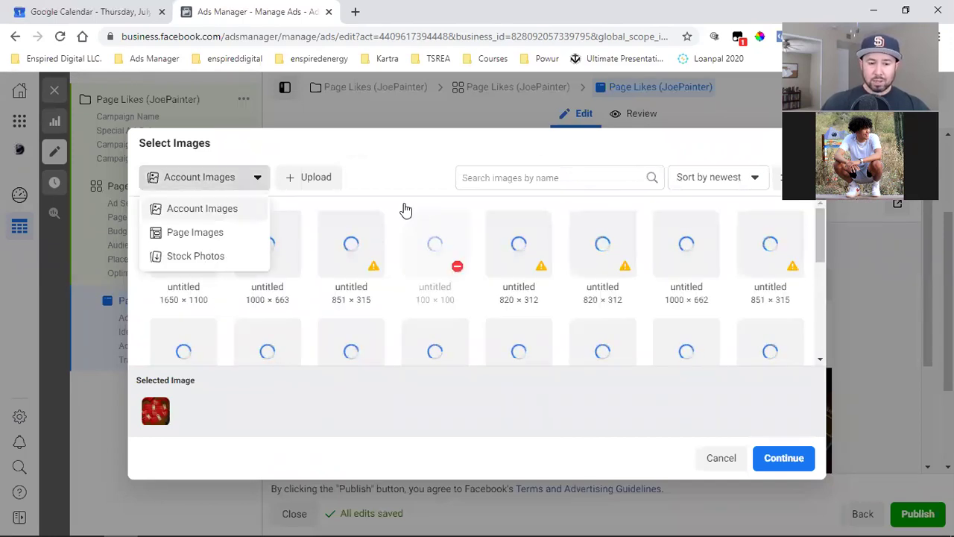
click(447, 182)
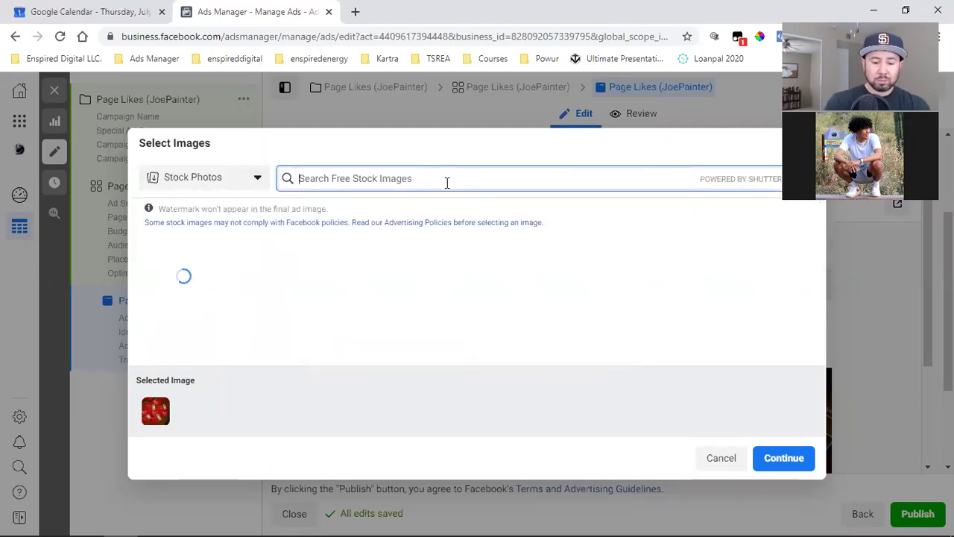
text(House painter)
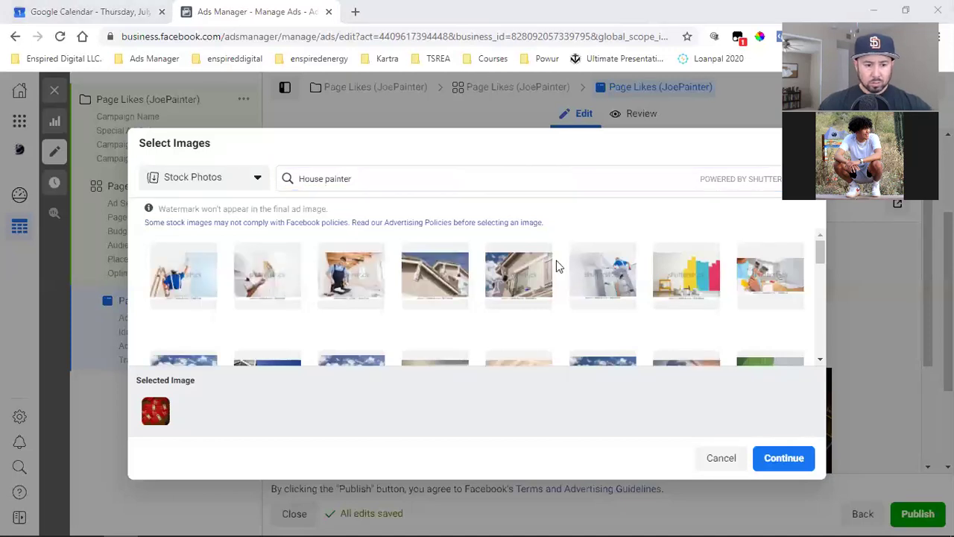
- Replace the ad image with the 1000 × 667 stock photo of a painter in a red cap painting a wall
scroll(556, 262, down, 3)
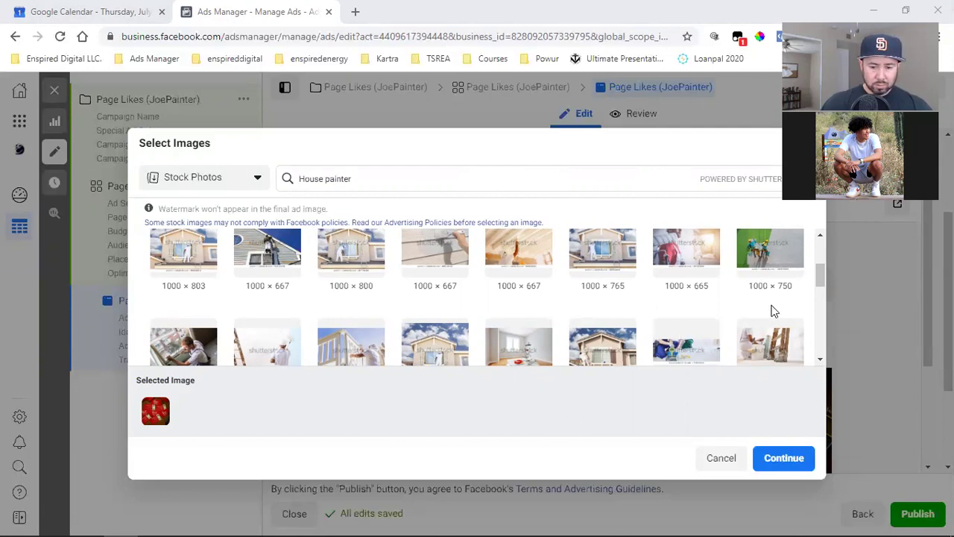
scroll(748, 309, down, 1)
scroll(748, 308, down, 1)
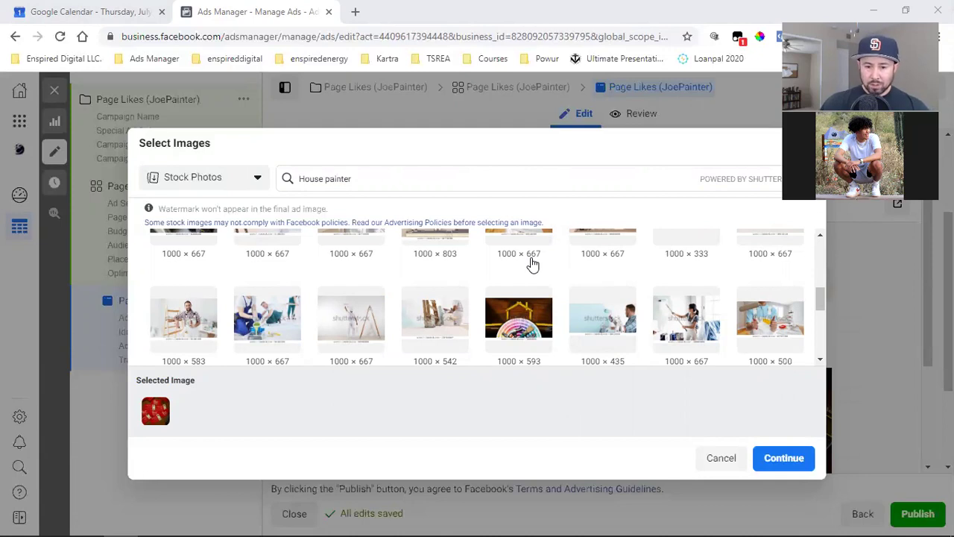
scroll(533, 265, down, 1)
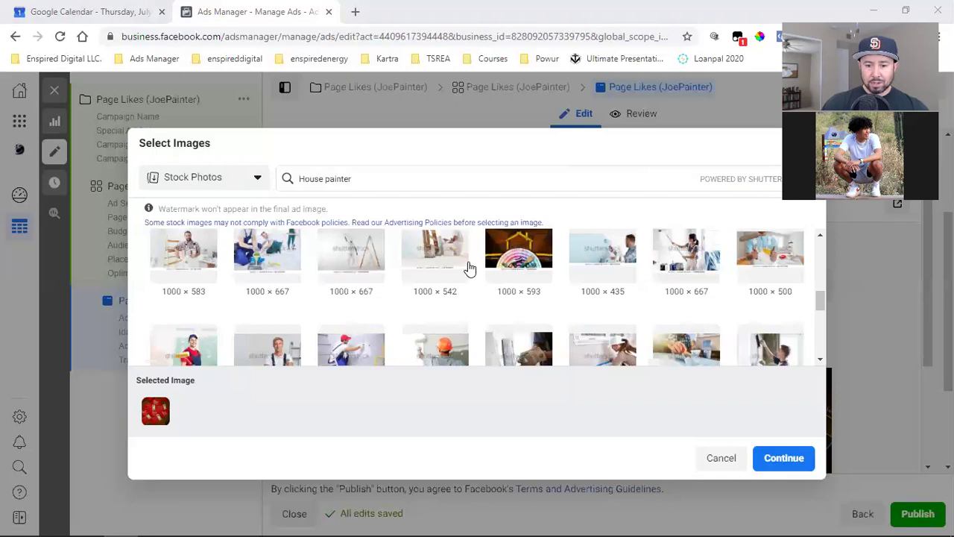
scroll(520, 287, down, 1)
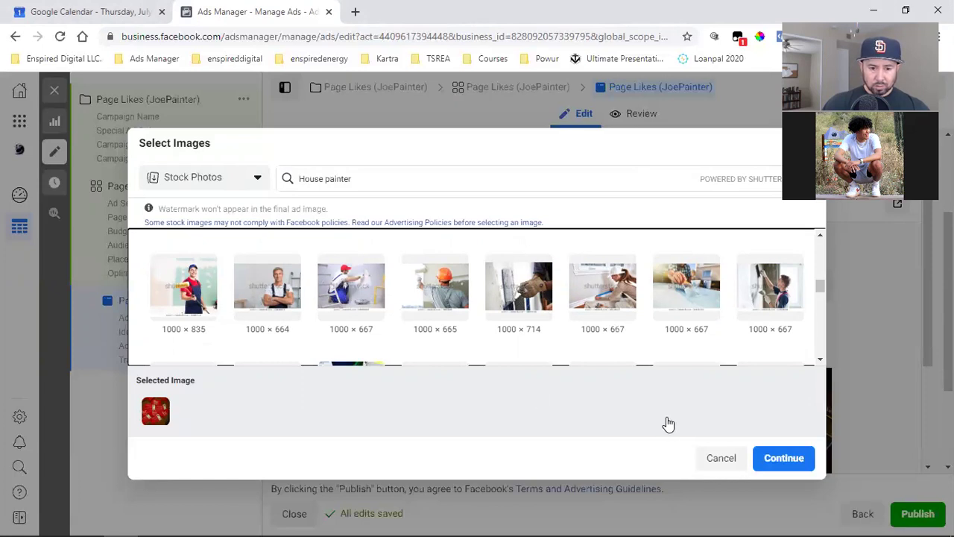
click(784, 462)
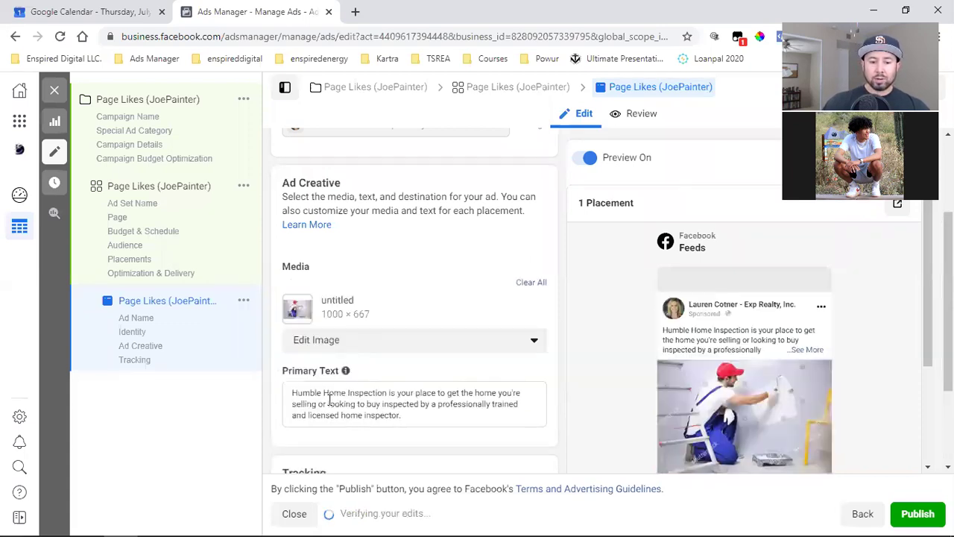
- Replace the ad's primary text with "Love Real Estate? Like Page & Share!"
triple_click(329, 400)
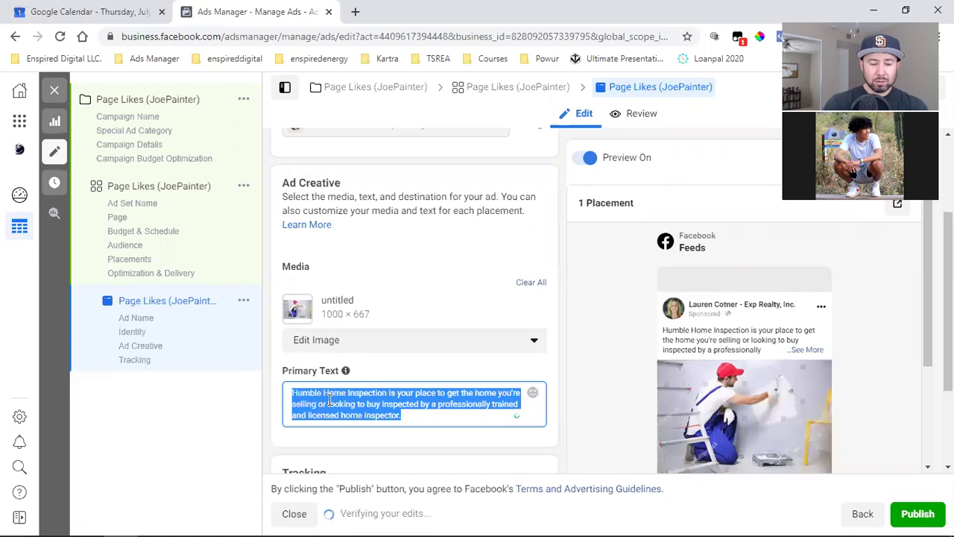
text(Love )
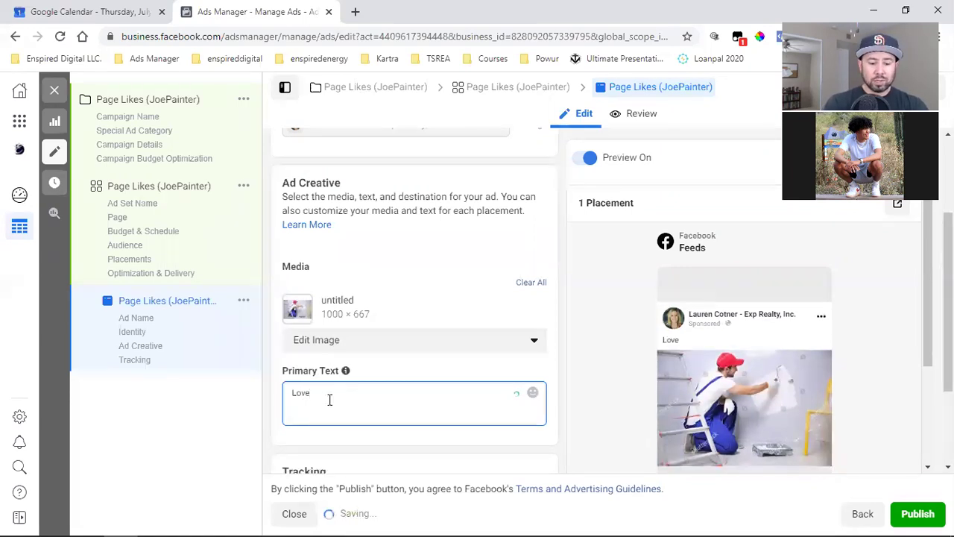
text(Real Estate?)
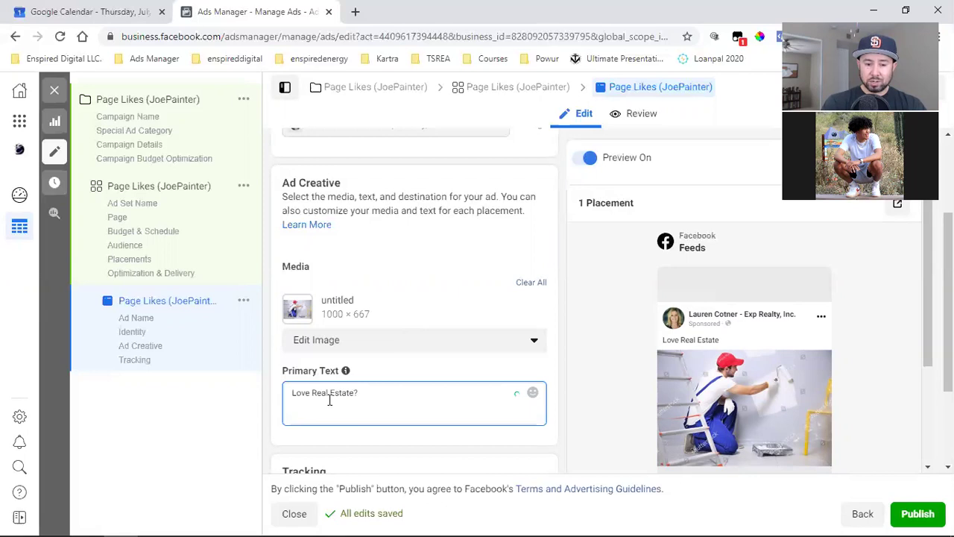
text(Li)
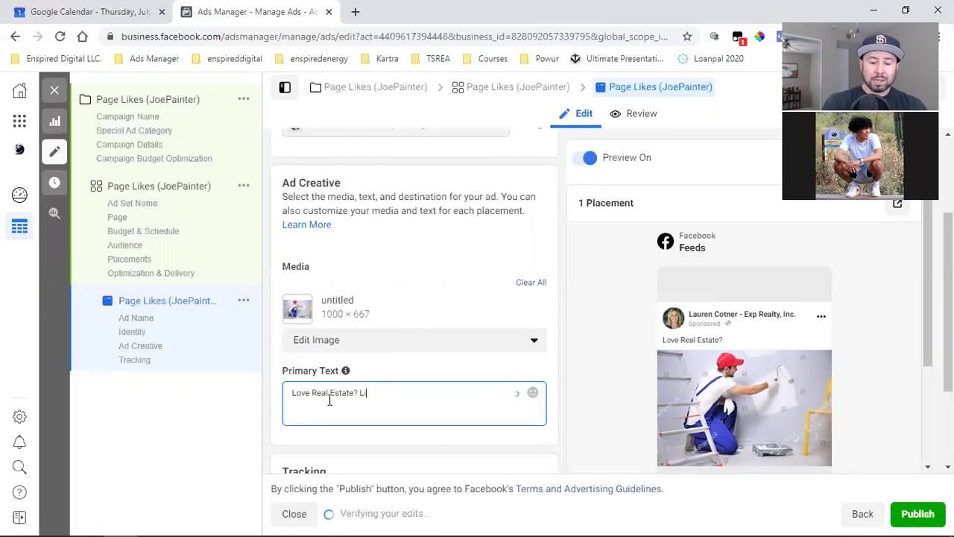
text(ke apge & Share!)
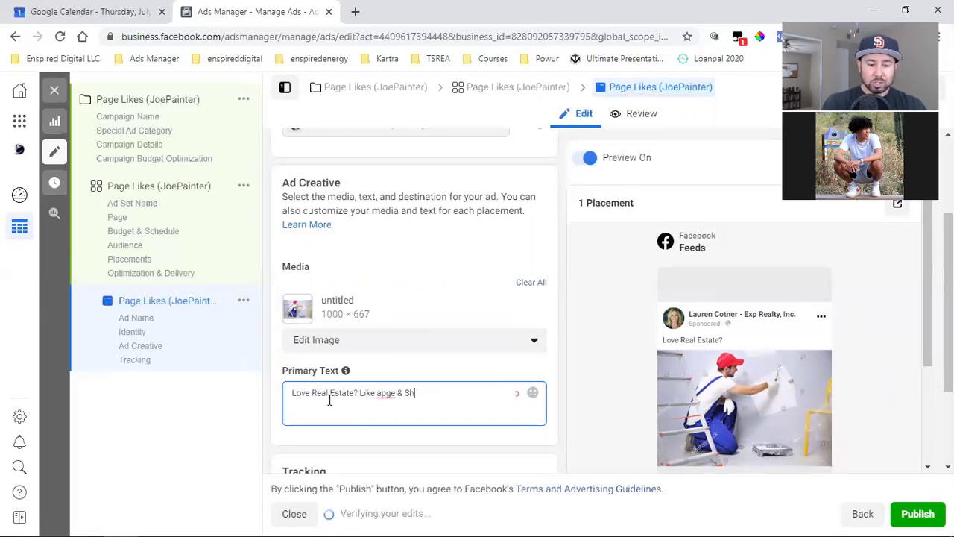
right_click(381, 391)
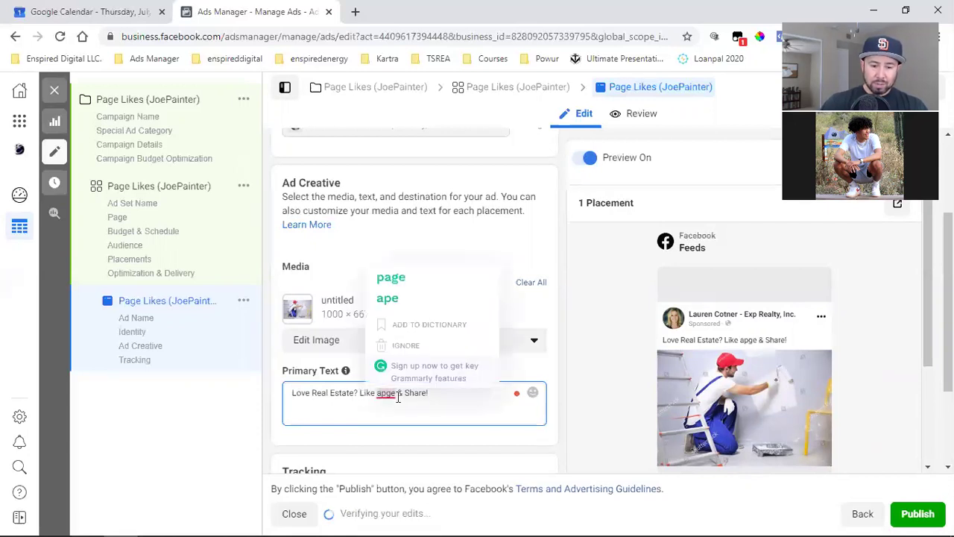
click(421, 279)
click(379, 393)
key(BackSpace)
text(P)
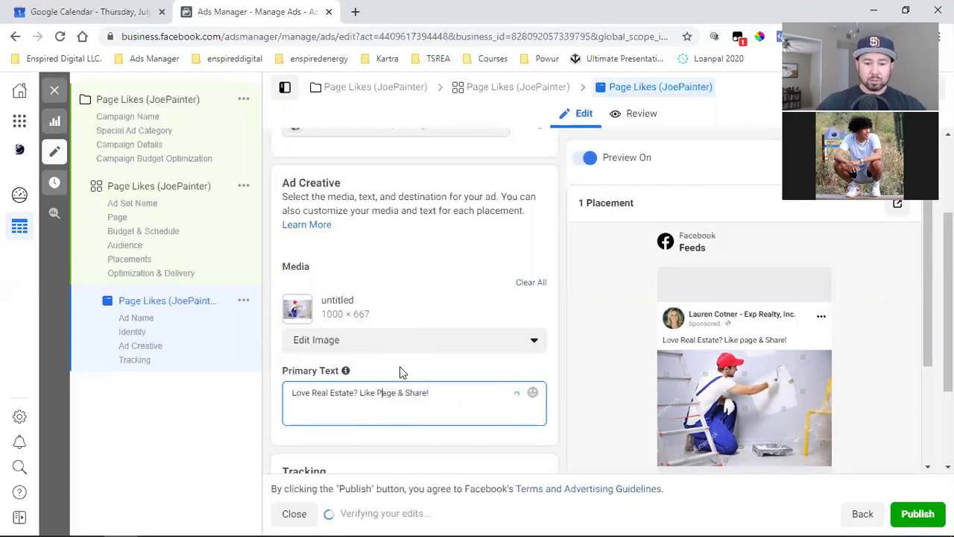
- Highlight "Love Real Estate?" in the primary text and open the ad preview's device options
click(359, 392)
drag(201, 391, 249, 404)
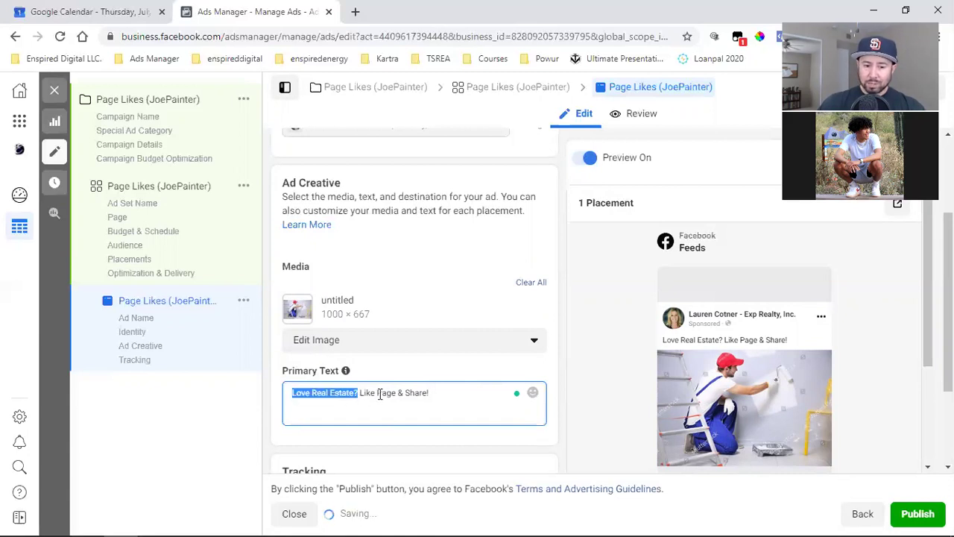
scroll(517, 395, down, 2)
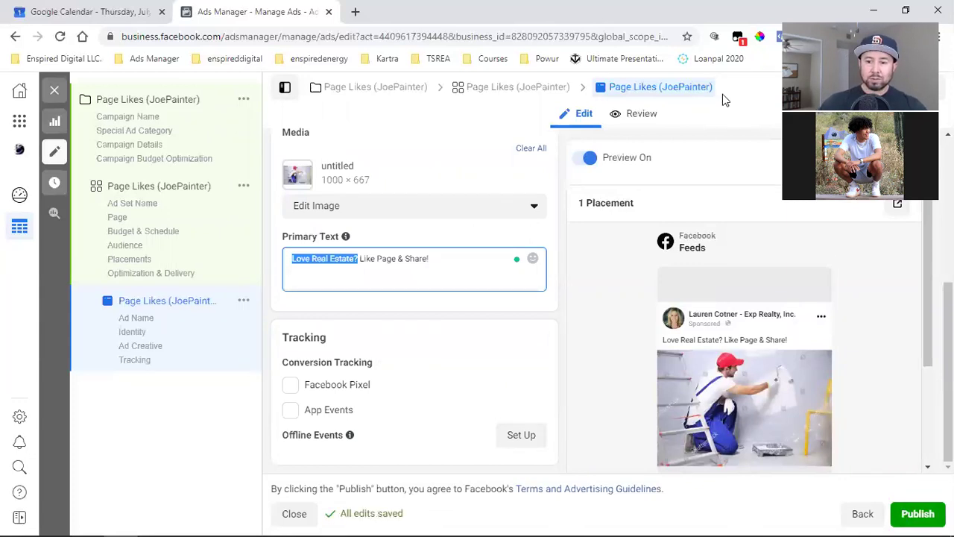
click(898, 205)
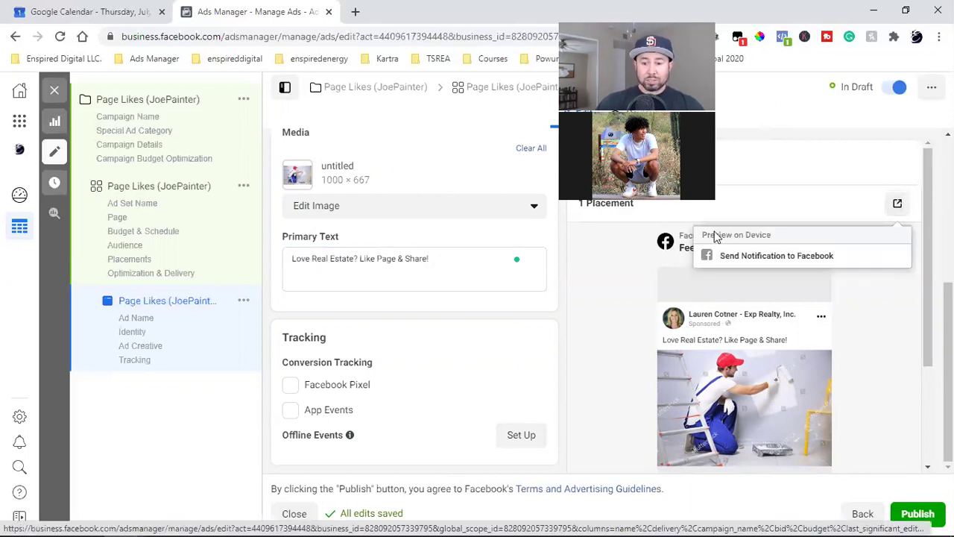
- Leave the ad editor and clear the campaign selection to list the ad sets of all campaigns
click(862, 513)
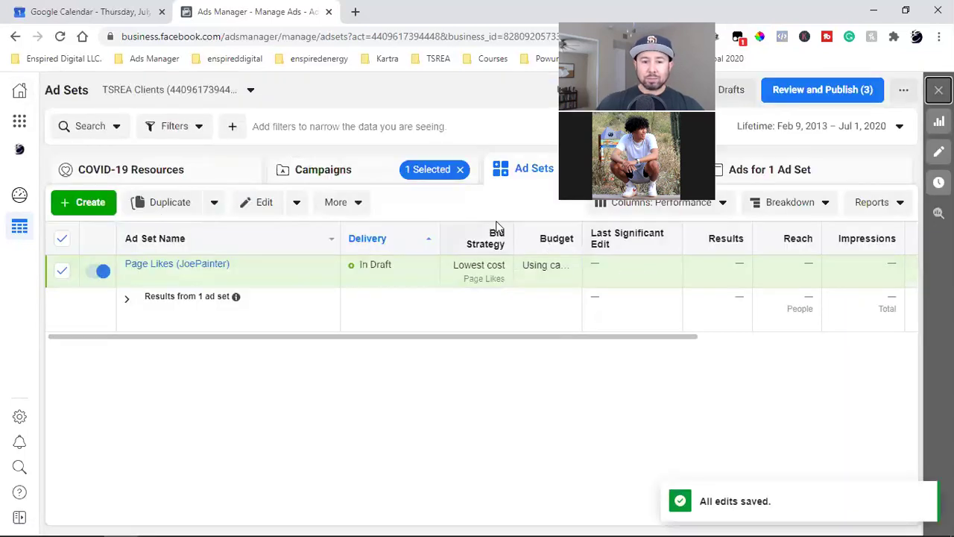
click(461, 170)
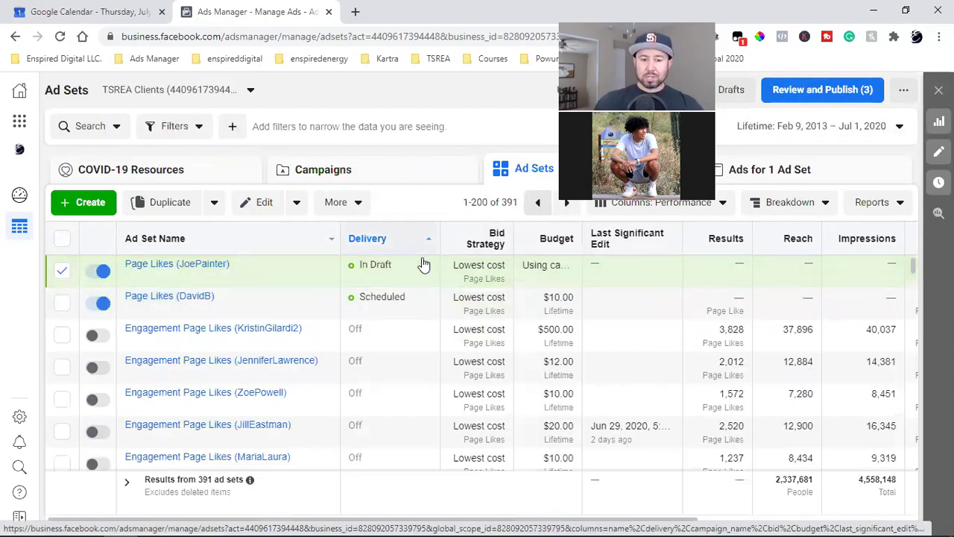
- List the ads of the draft and scheduled page-likes ad sets, and select the scheduled ad
mouse_move(422, 263)
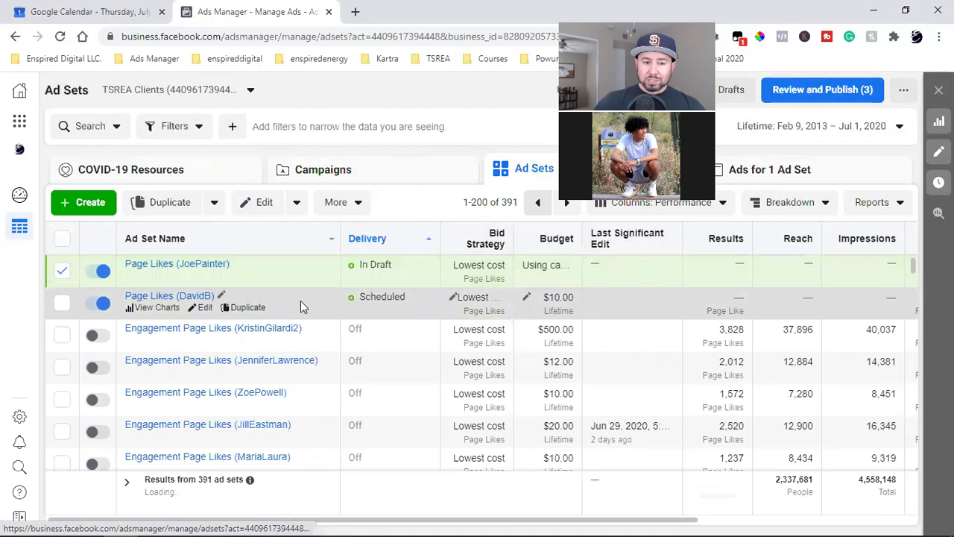
click(297, 303)
click(812, 170)
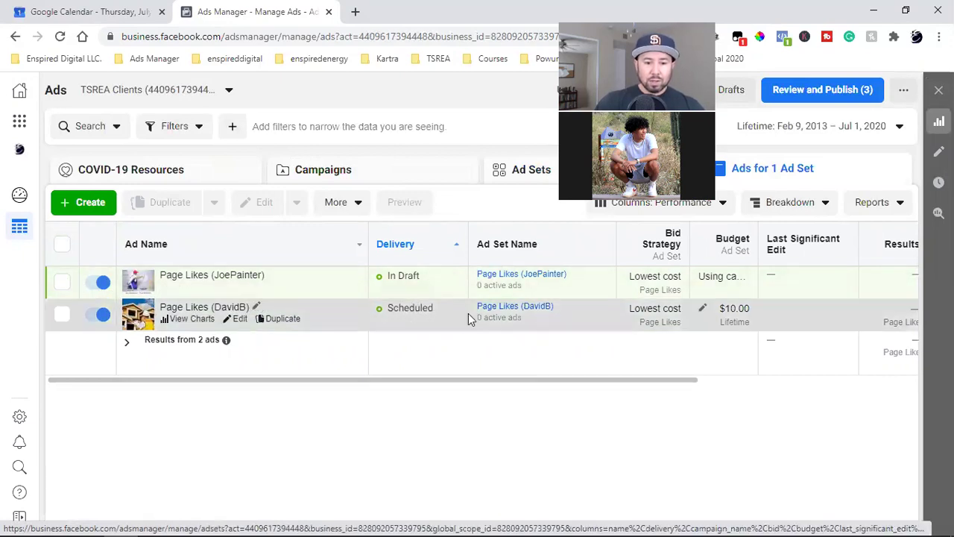
double_click(408, 310)
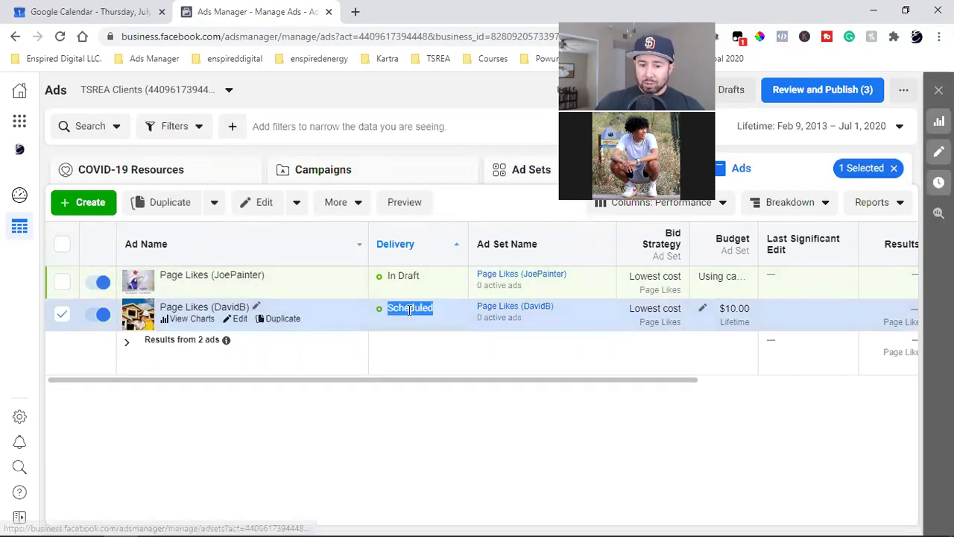
click(409, 310)
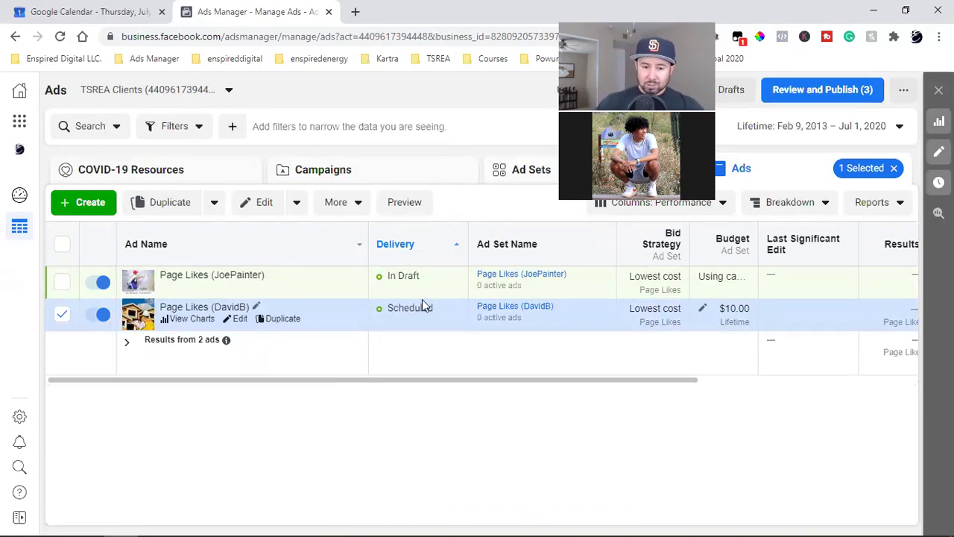
- Open the scheduled page-likes ad for editing and preview it in the Facebook Desktop News Feed, finding the sponsored demo post
click(238, 326)
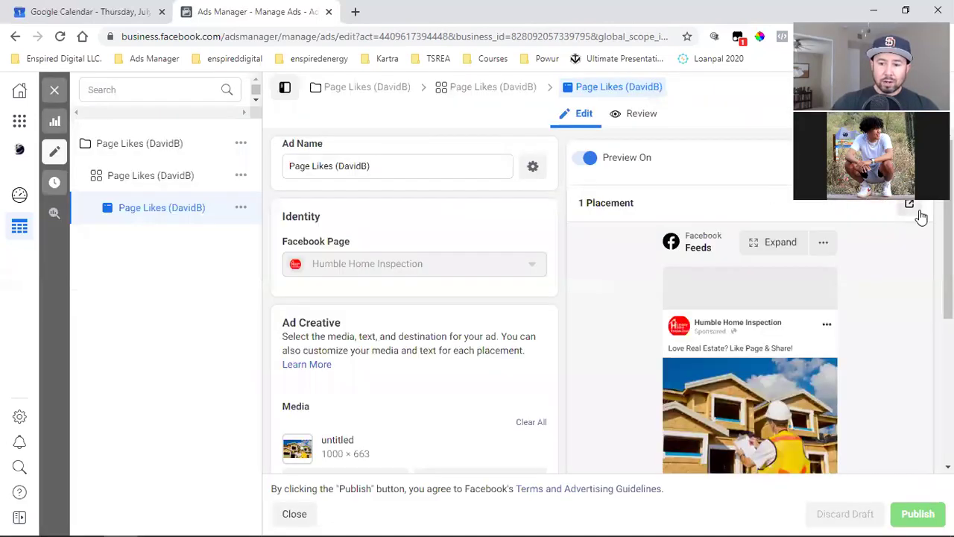
click(910, 212)
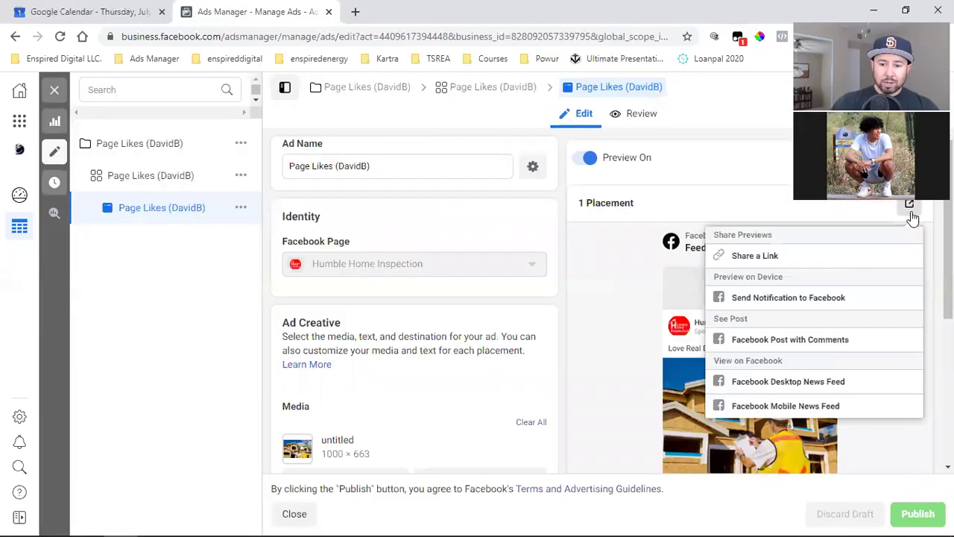
click(787, 384)
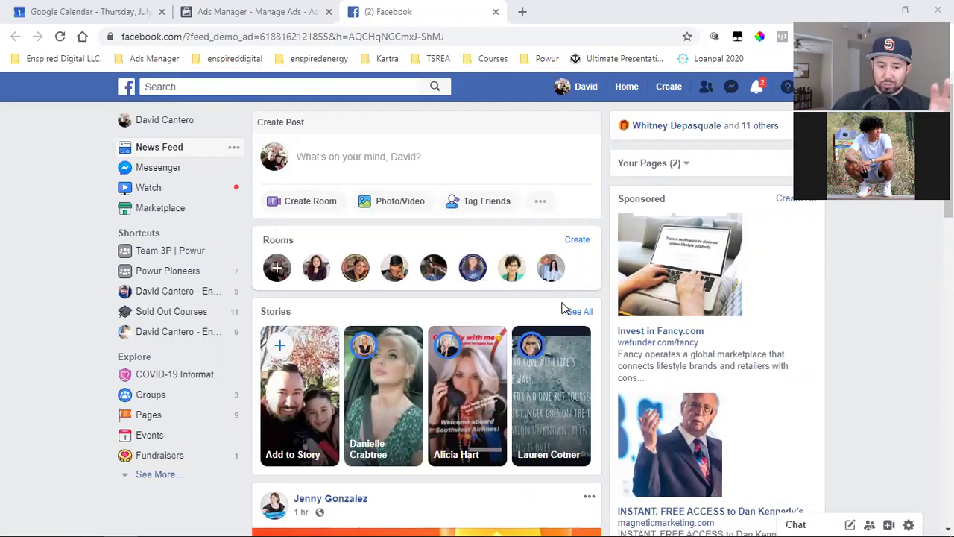
scroll(562, 301, down, 2)
scroll(561, 302, down, 10)
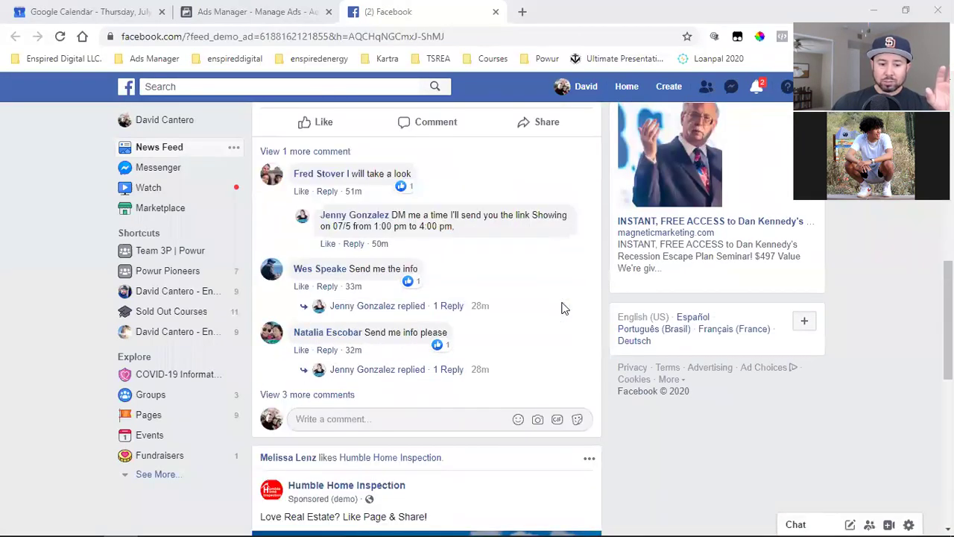
scroll(562, 308, down, 3)
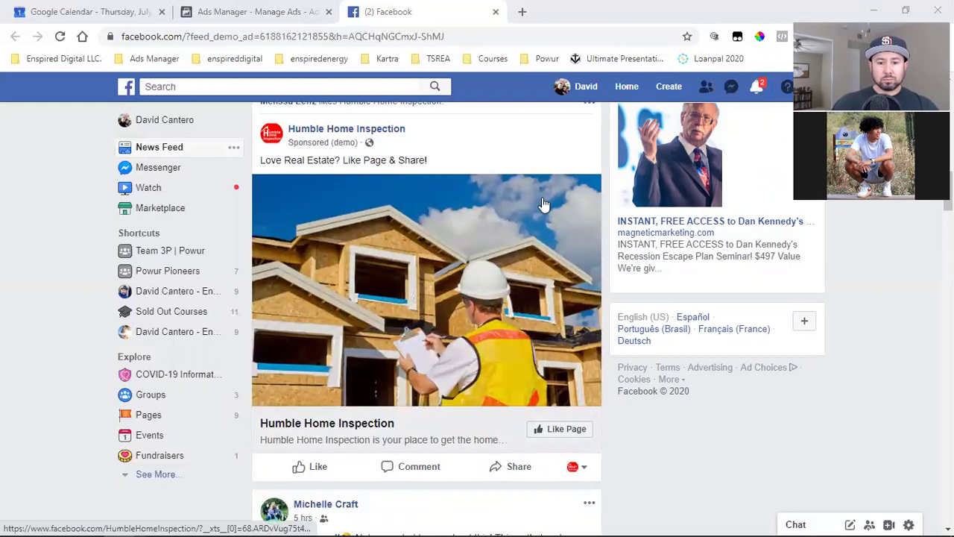
- Remove the two new Facebook notifications and open your own profile page
click(757, 89)
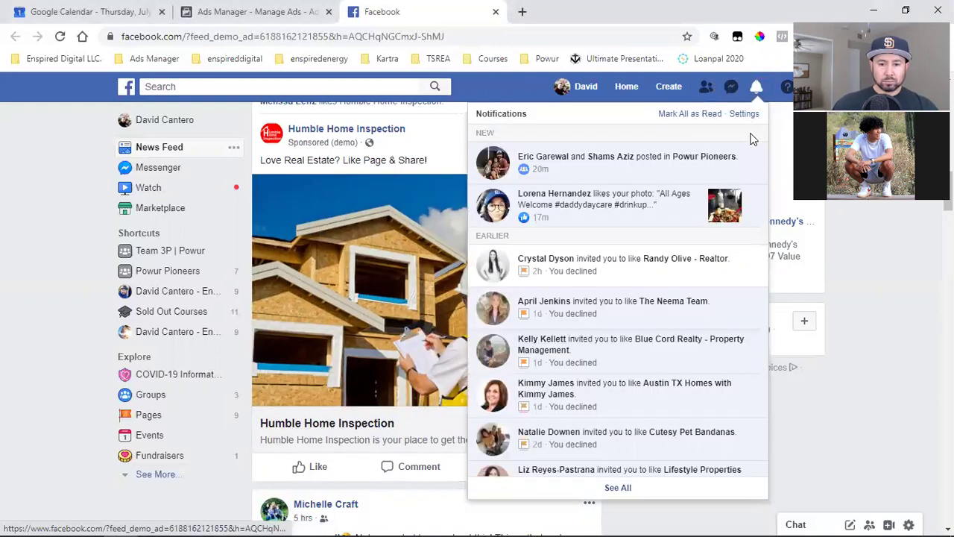
click(754, 200)
click(745, 224)
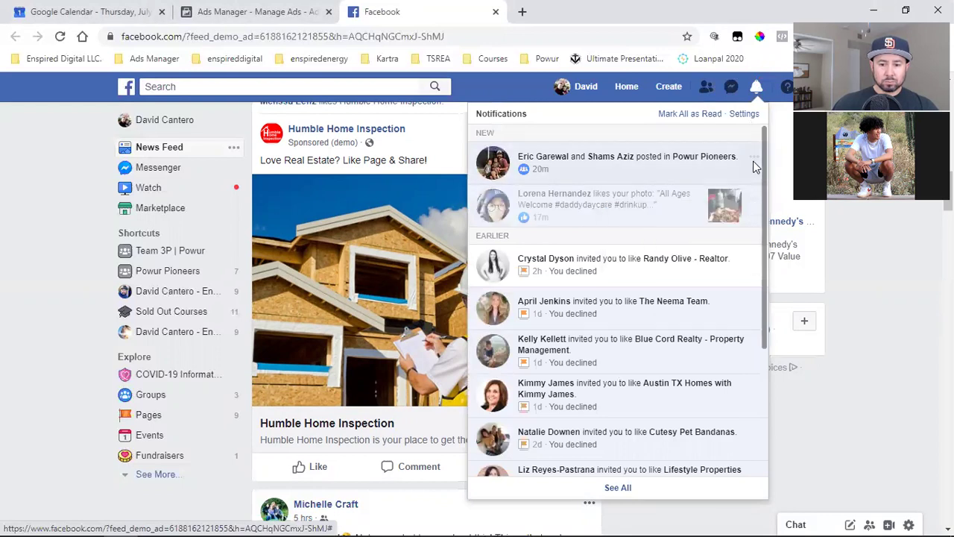
click(754, 157)
click(742, 176)
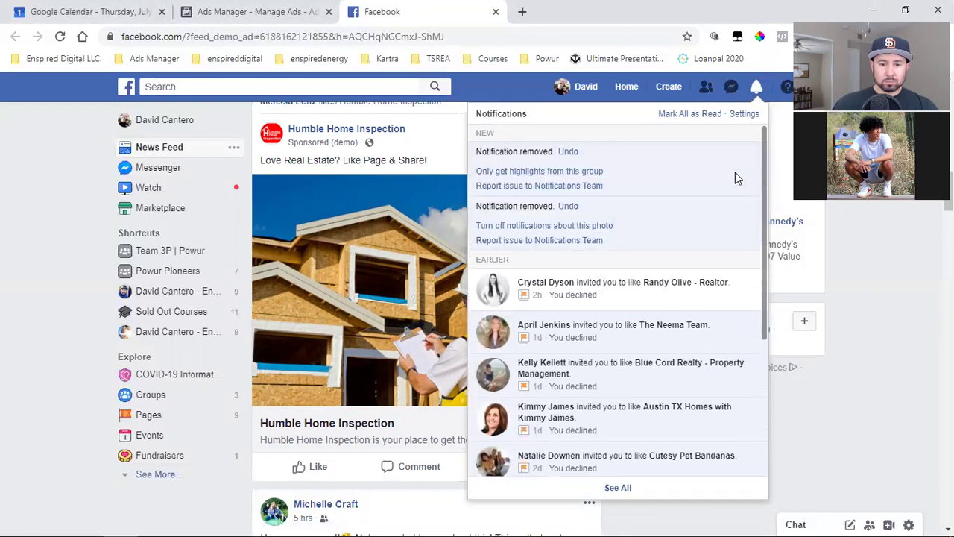
click(564, 92)
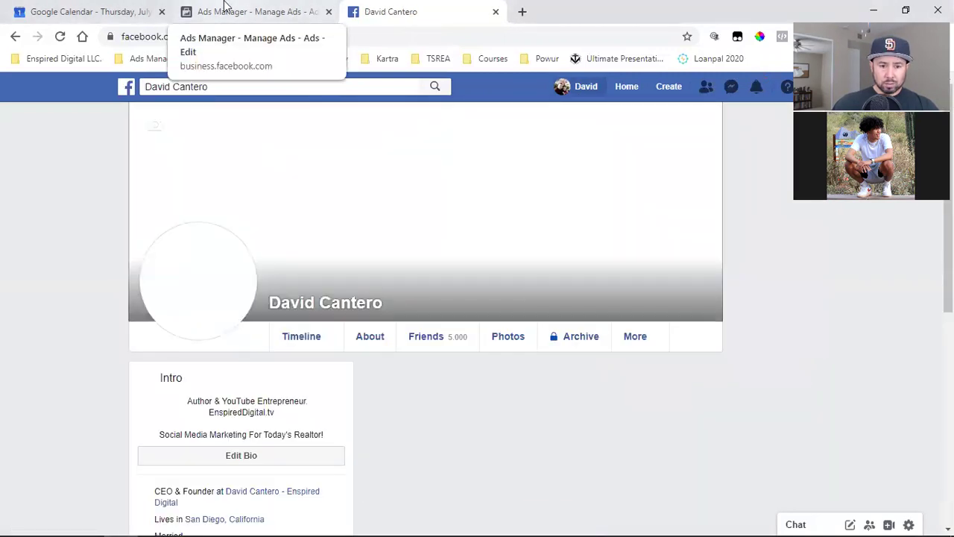
- Return to Ads Manager, leave the ad editor and select only the draft page-likes ad
click(224, 9)
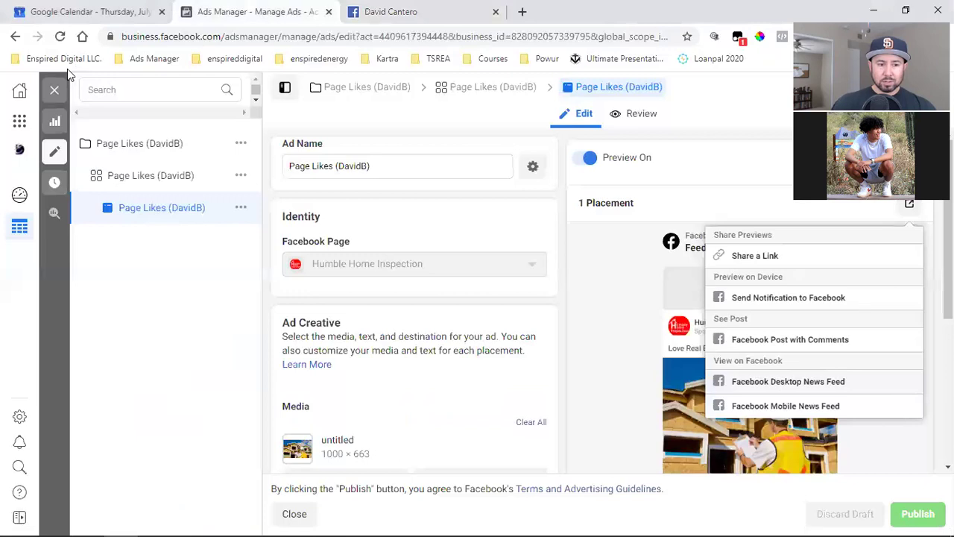
click(139, 311)
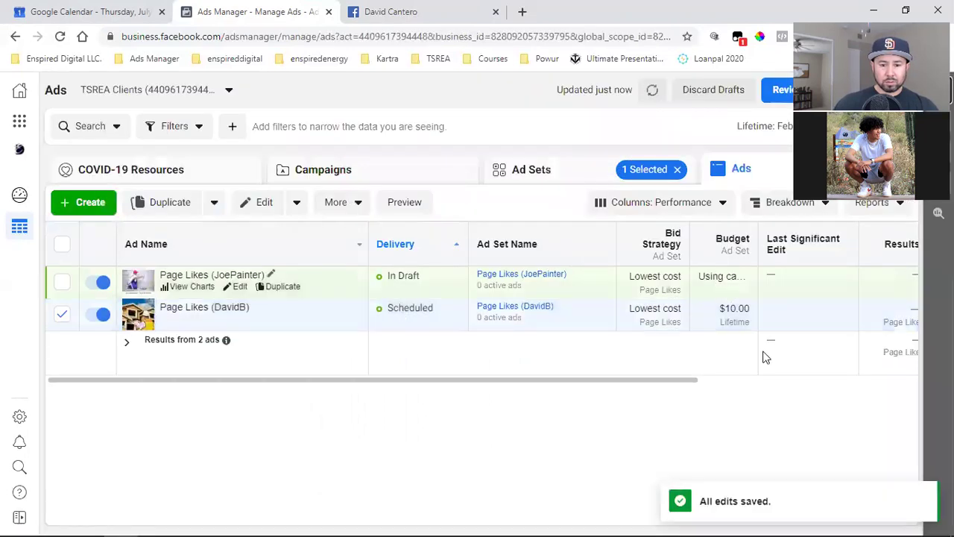
mouse_move(330, 292)
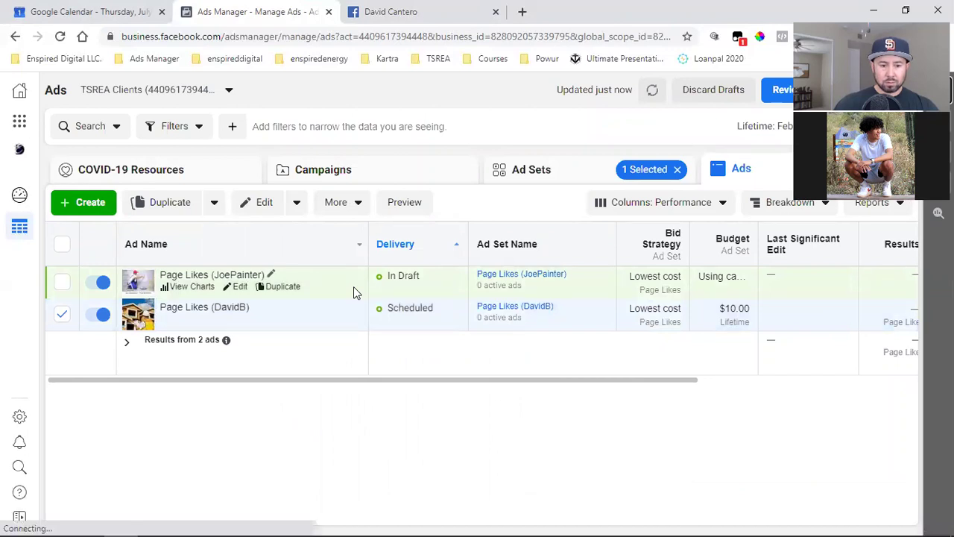
click(353, 286)
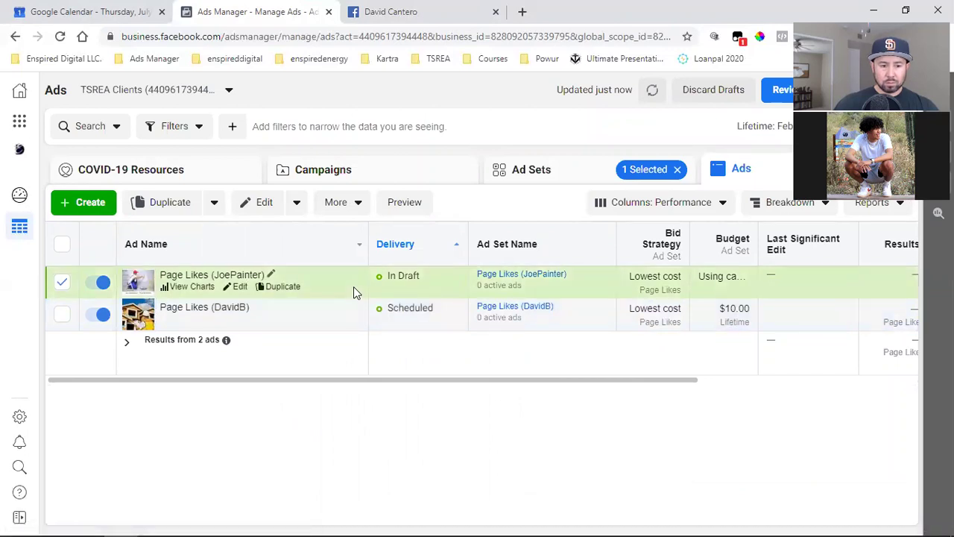
- Clear the ad set filter to list all campaigns, and delete the draft page-likes campaign
click(351, 170)
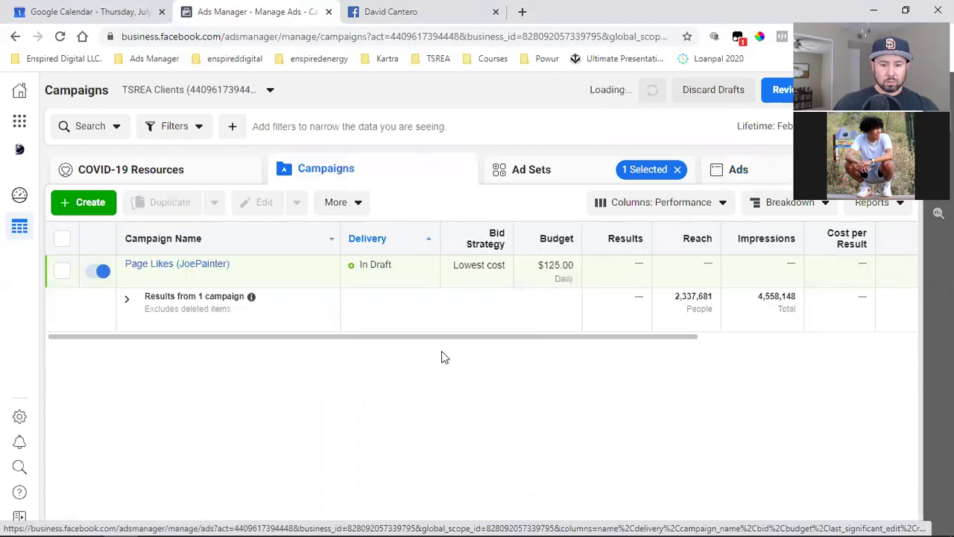
click(677, 169)
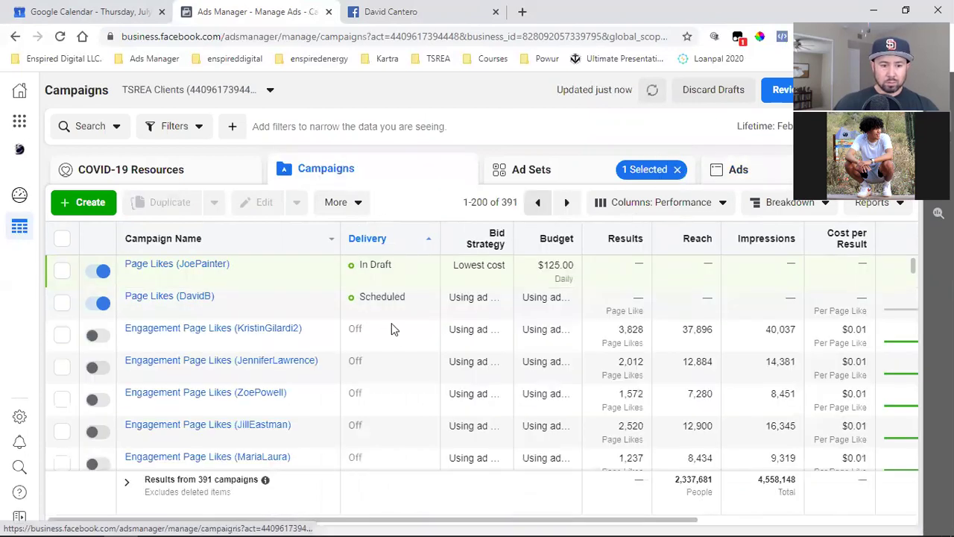
click(61, 273)
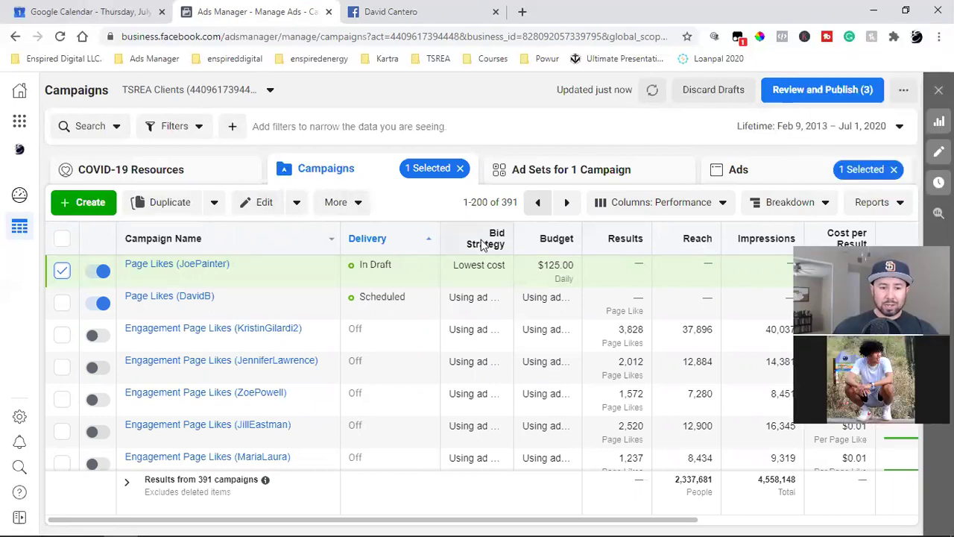
click(357, 206)
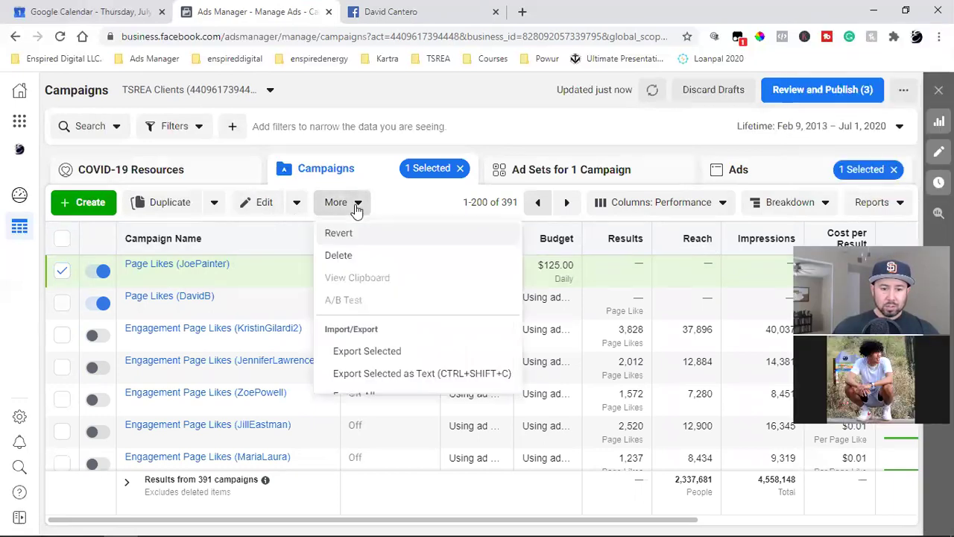
click(381, 257)
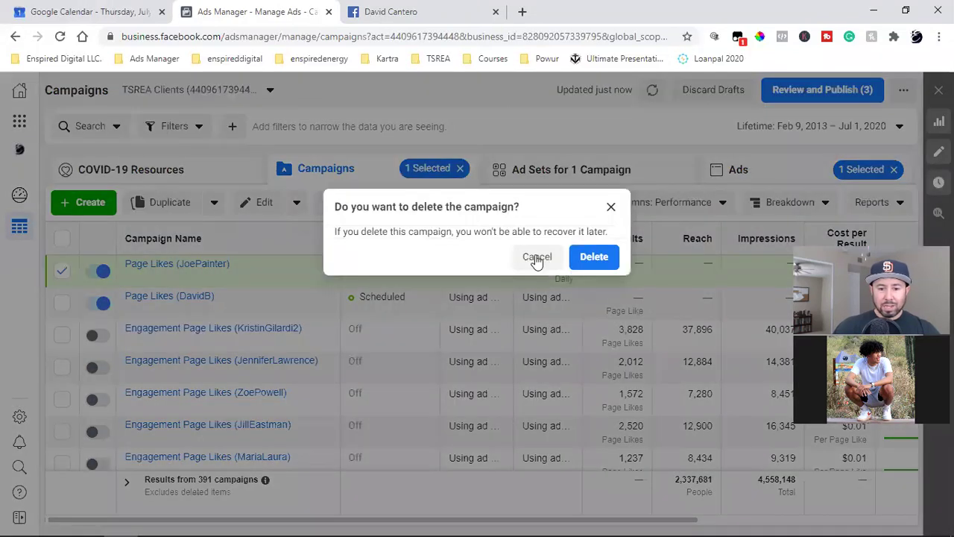
click(609, 258)
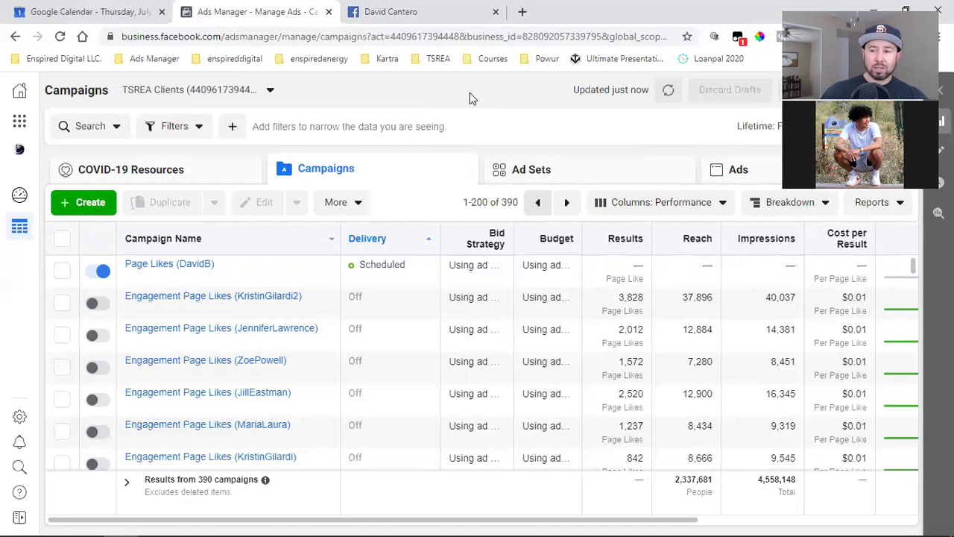
- Switch to Facebook's home feed and like the house projects post and the "THEIR FORMULA" infographic post
click(440, 11)
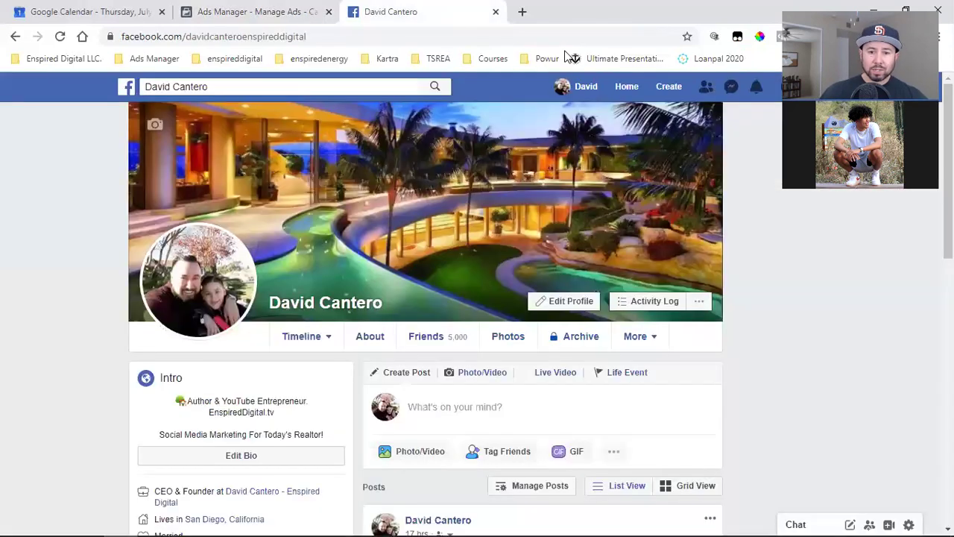
click(626, 86)
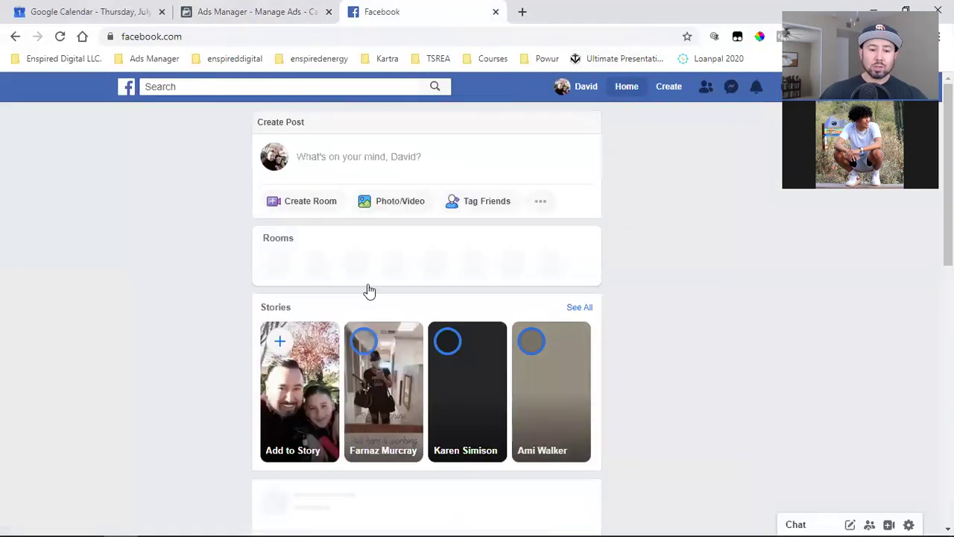
scroll(478, 310, down, 3)
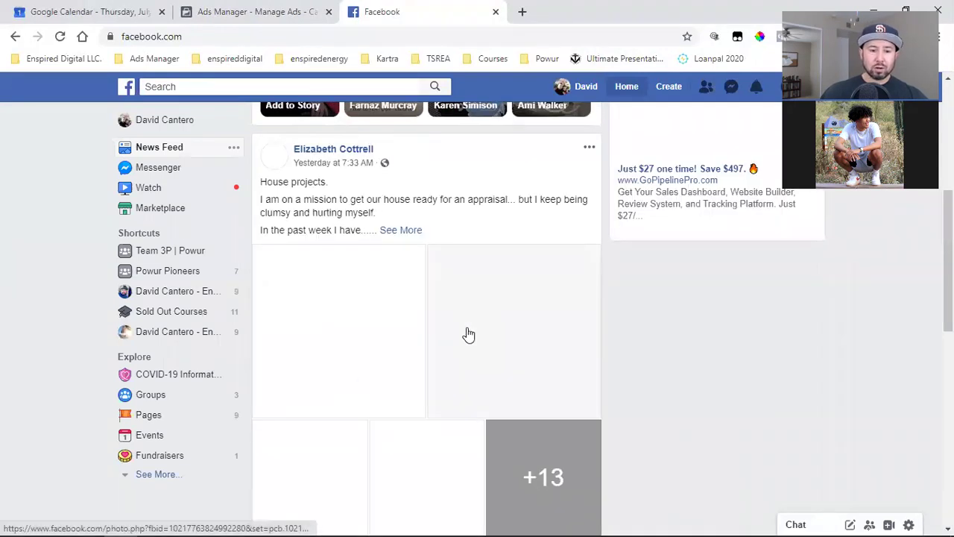
scroll(467, 335, down, 3)
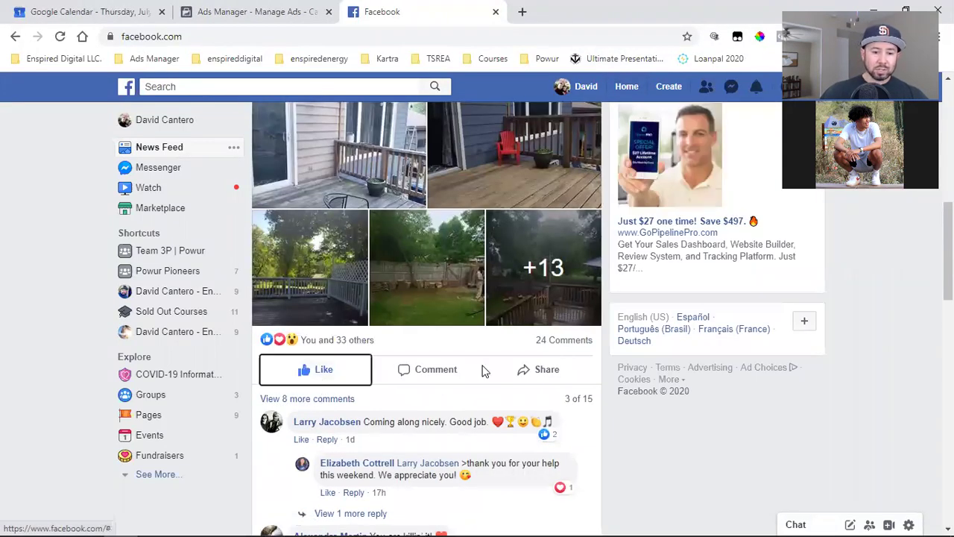
scroll(482, 371, down, 7)
scroll(483, 371, down, 9)
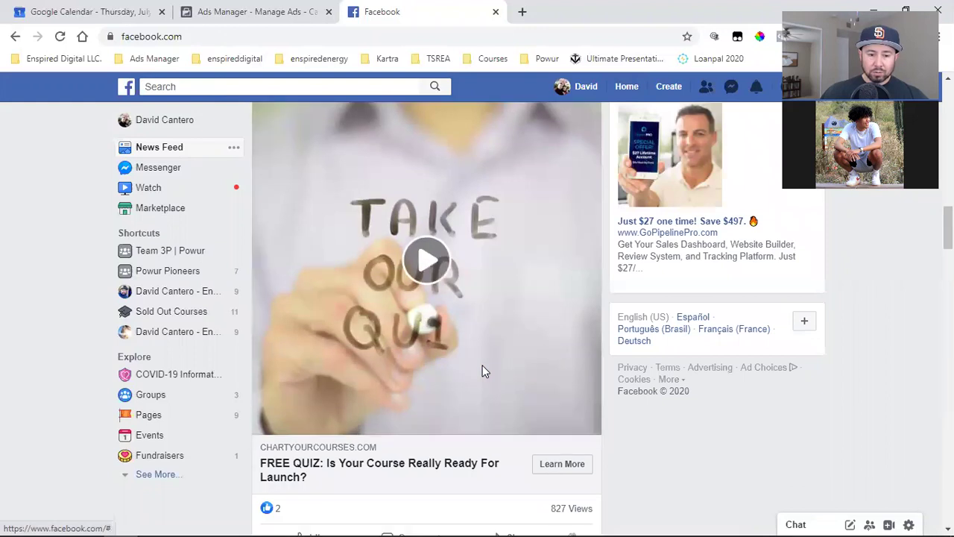
scroll(304, 272, down, 2)
scroll(400, 288, down, 3)
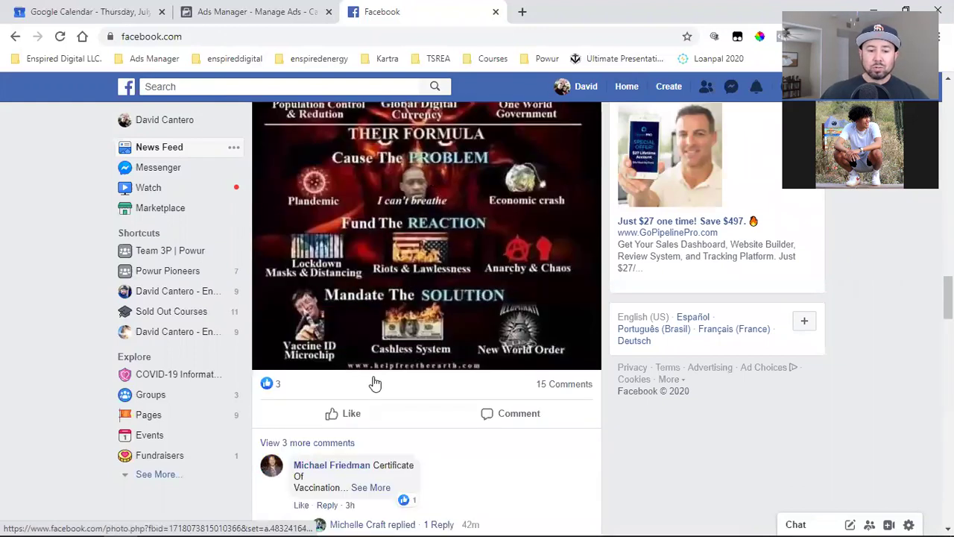
click(335, 410)
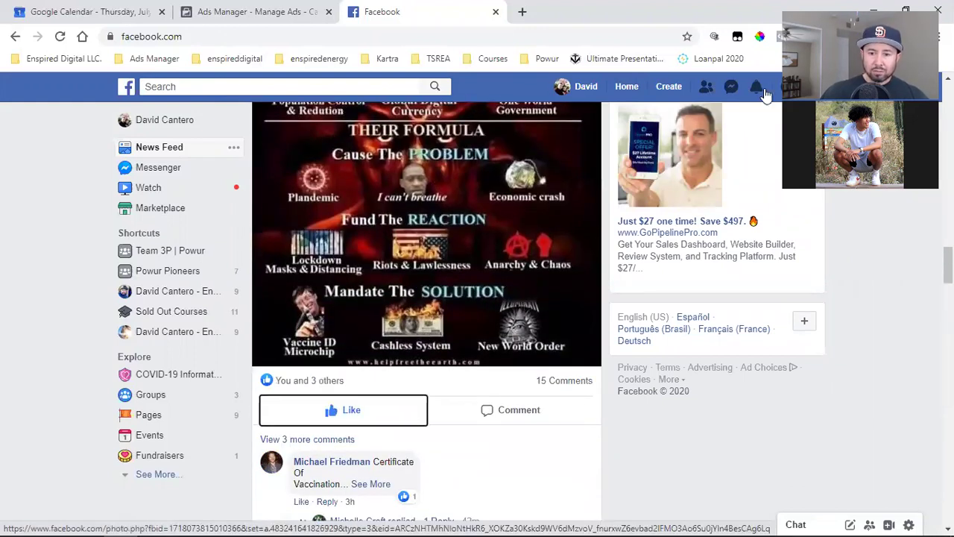
- Check the notifications, and like the feed post showing the spine X-ray photo
click(756, 91)
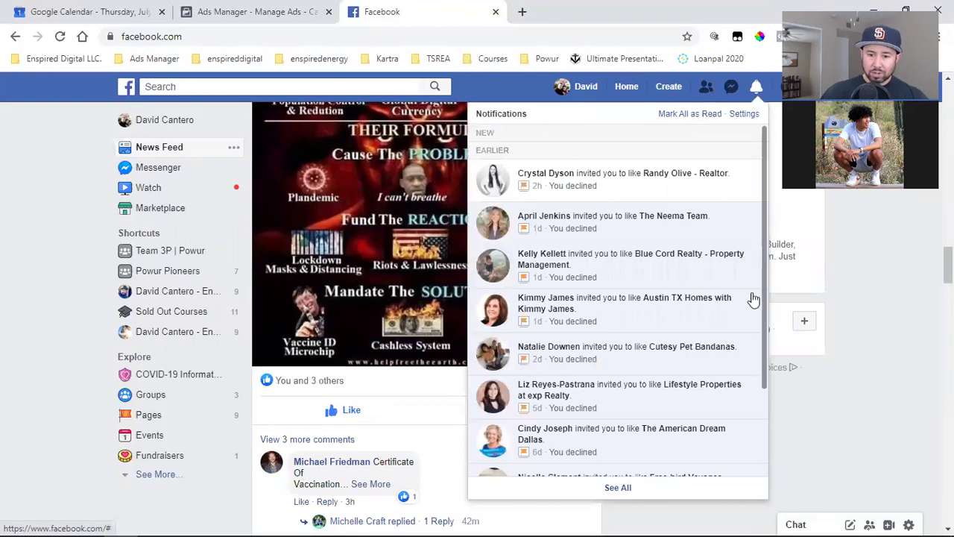
click(865, 334)
scroll(333, 388, down, 2)
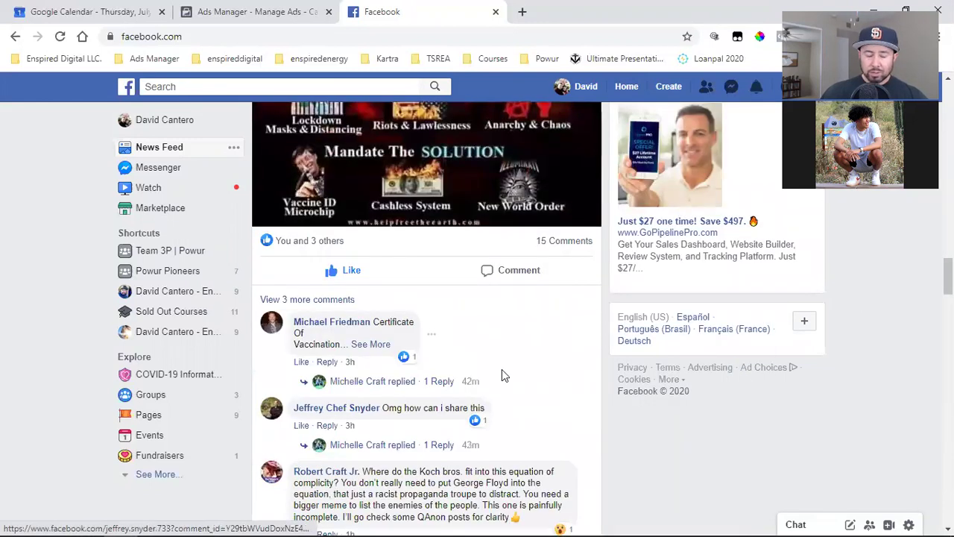
scroll(502, 369, down, 2)
scroll(529, 322, down, 1)
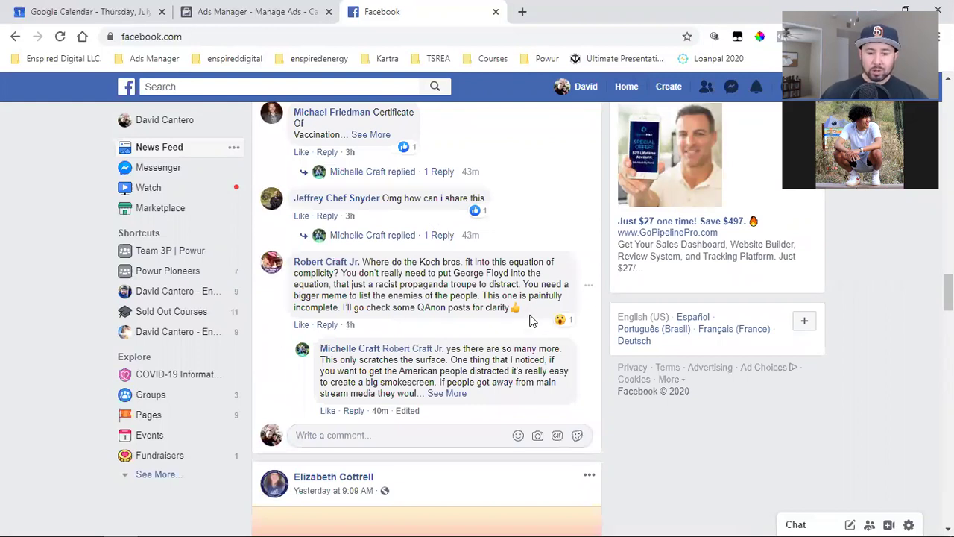
scroll(529, 321, down, 2)
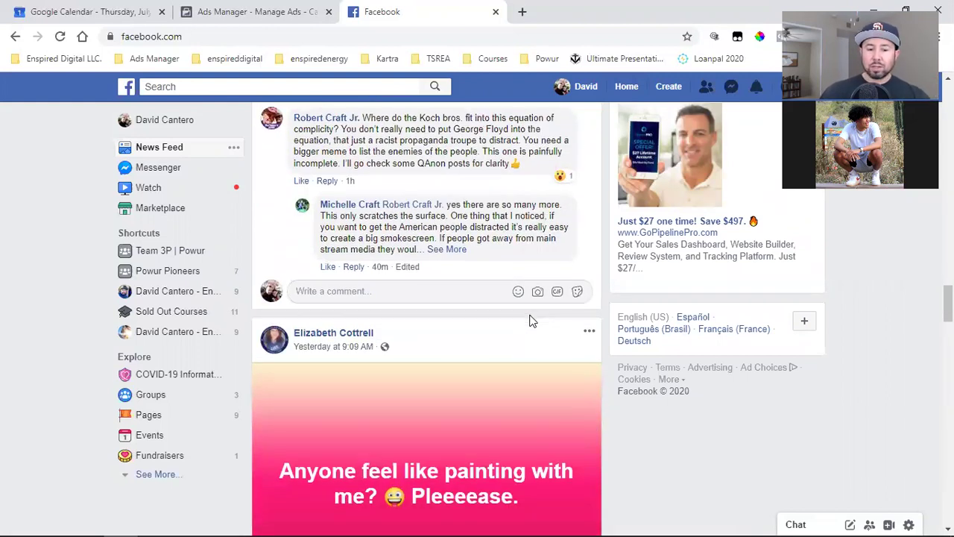
scroll(532, 320, down, 5)
scroll(537, 351, down, 5)
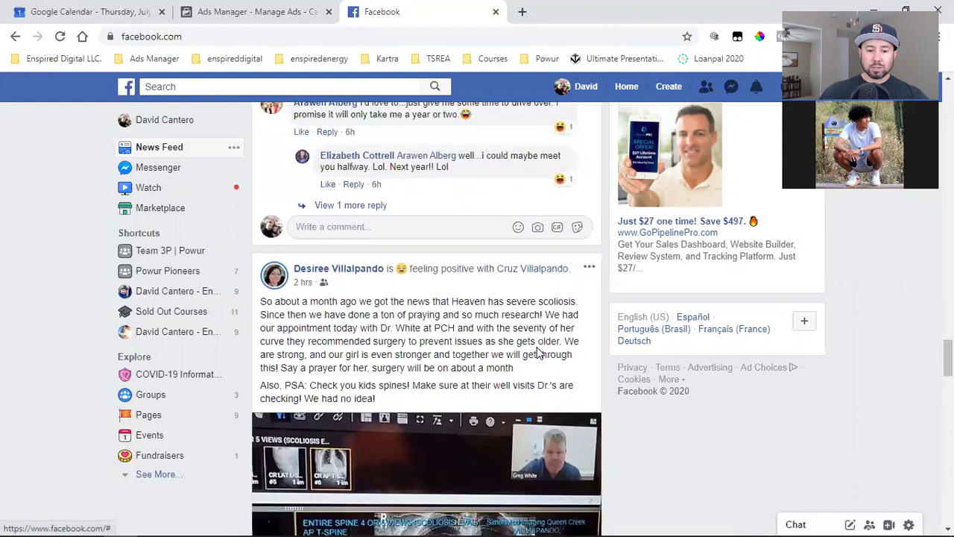
scroll(538, 355, down, 2)
scroll(538, 354, down, 1)
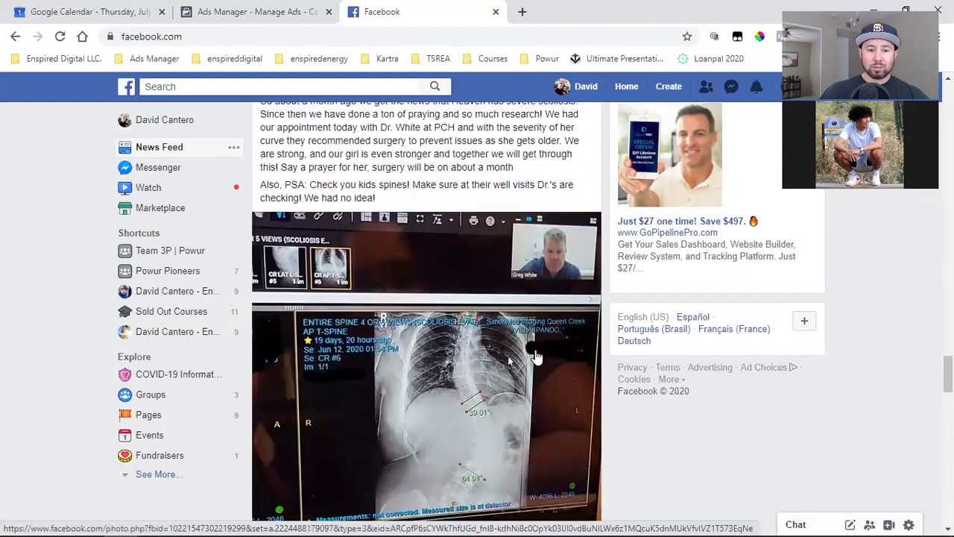
scroll(535, 356, down, 4)
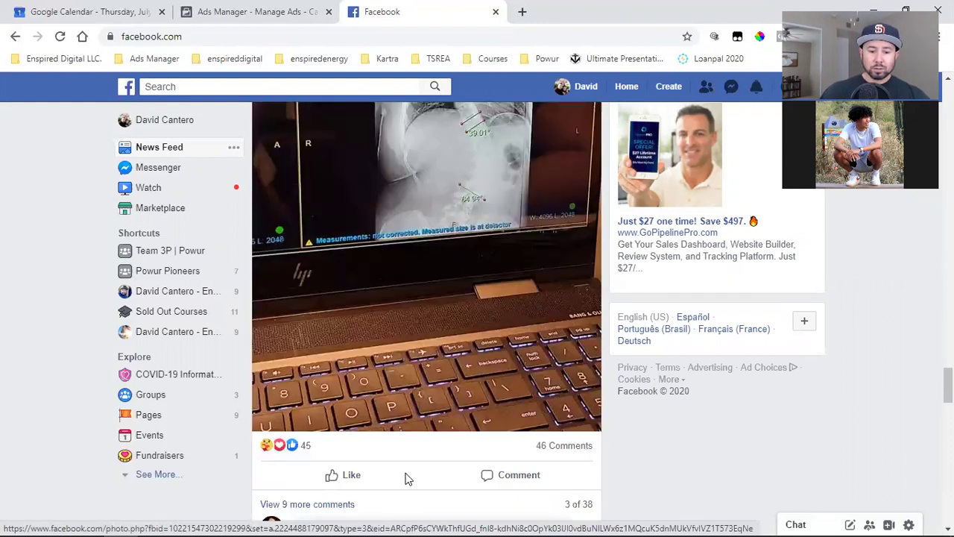
click(328, 477)
- Browse the feed down to the sponsored "Build A Wildly Profitable MLO Business" ad, and open your own profile page
scroll(455, 326, down, 9)
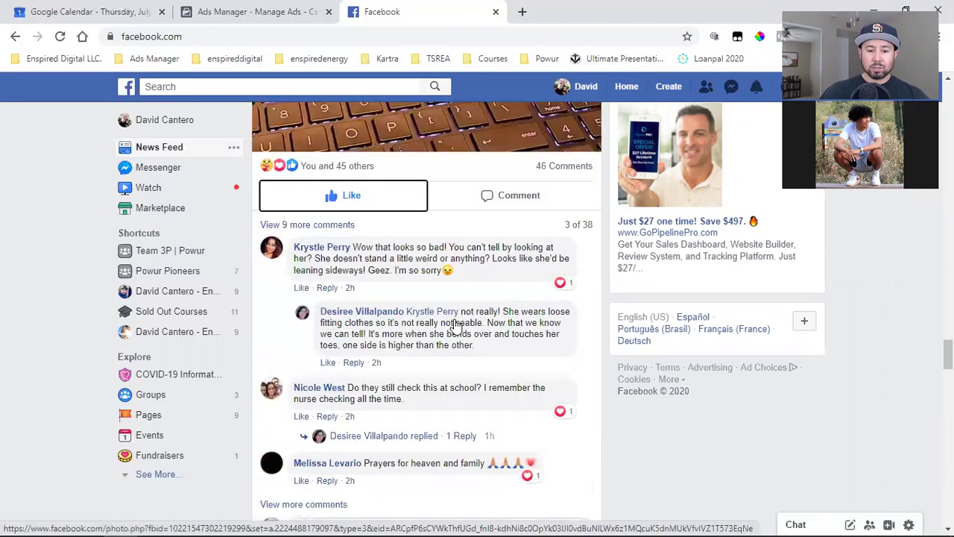
scroll(453, 326, down, 2)
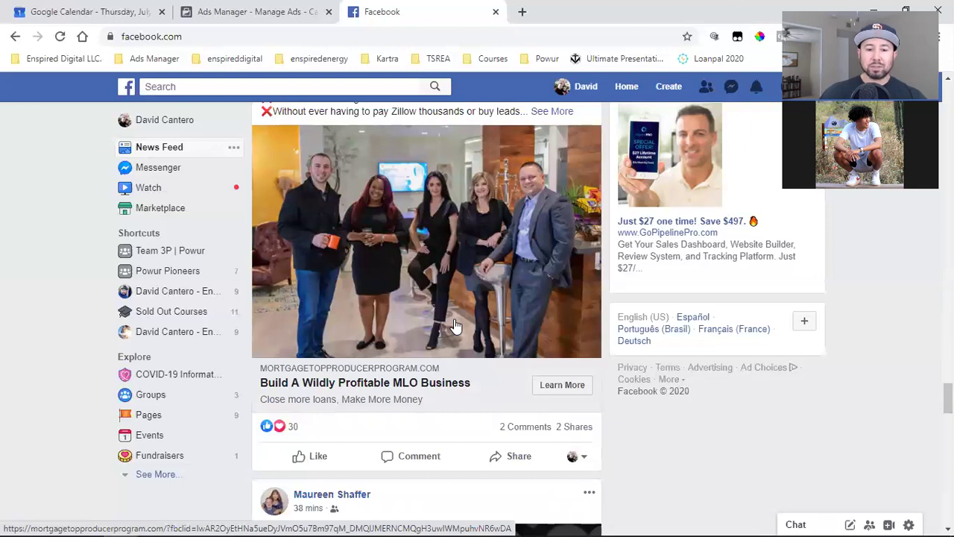
click(562, 87)
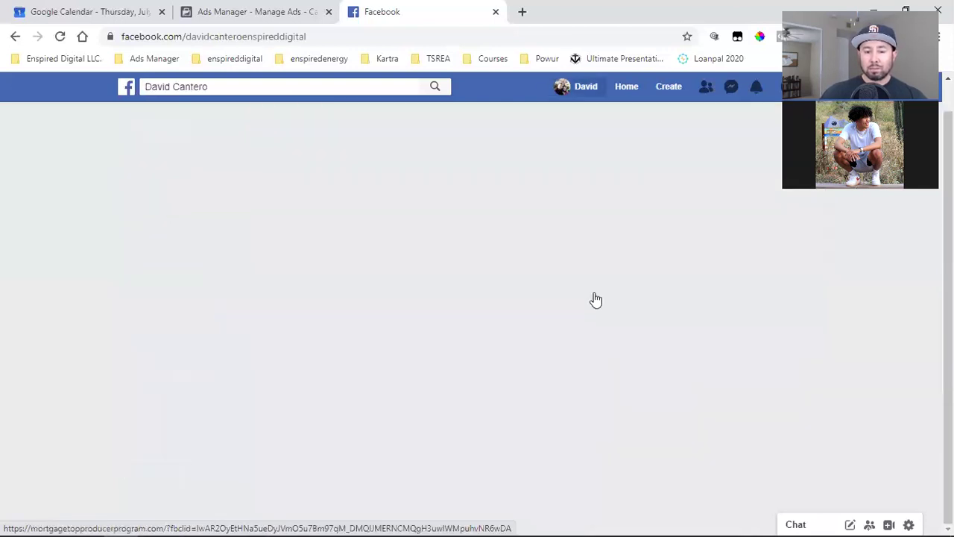